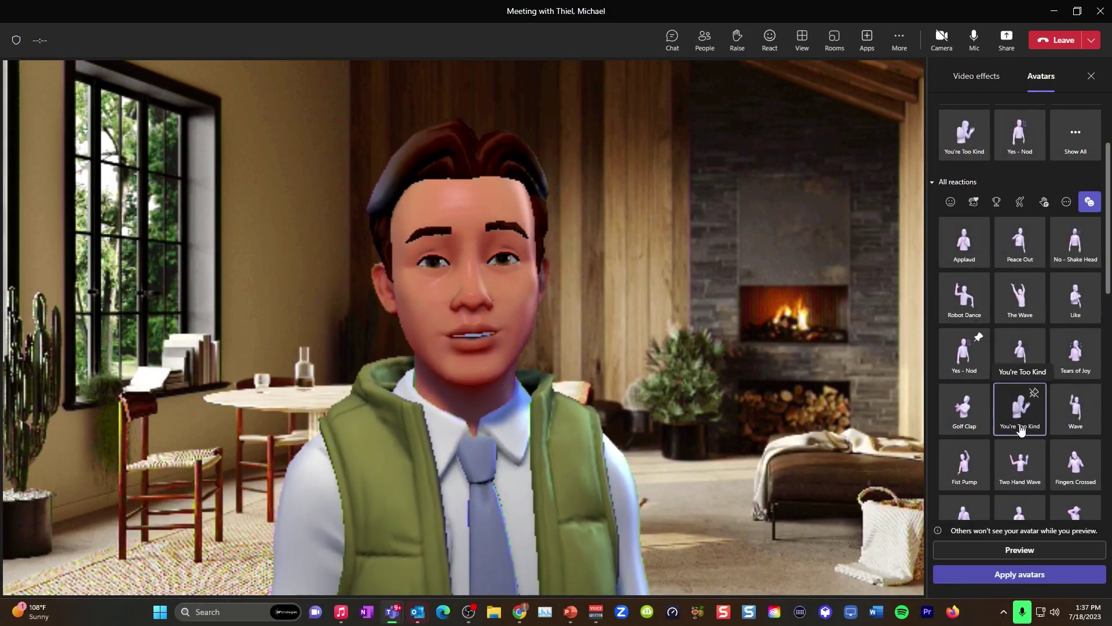
# Step: Play the Golf Clap reaction on the avatar in the meeting
pyautogui.click(973, 419)
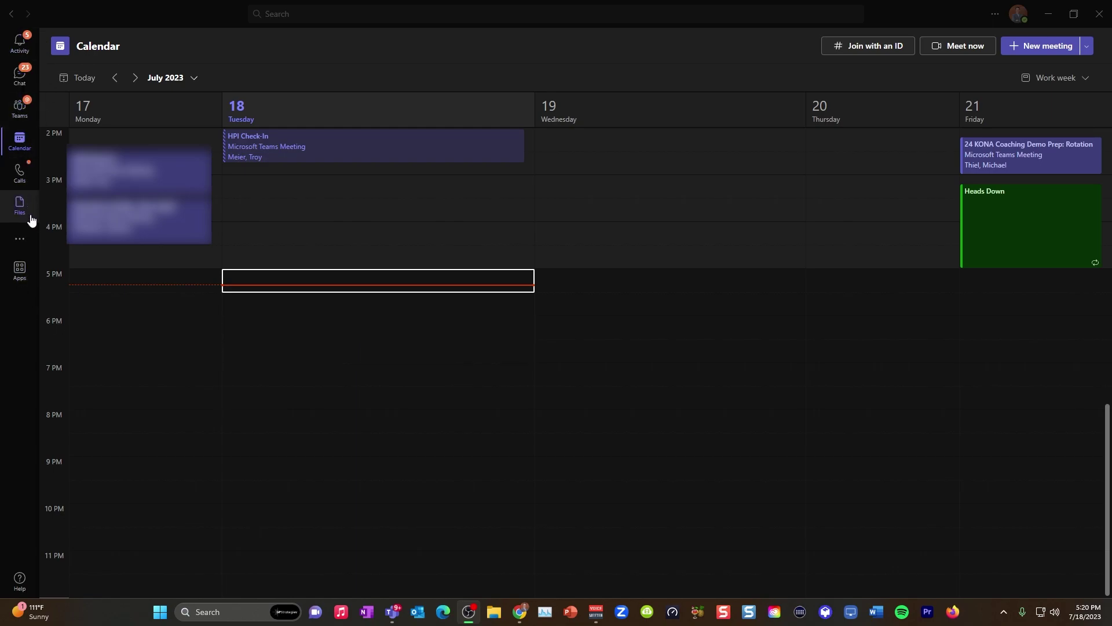
# Step: Find the Avatars app by Microsoft Corporation among the apps popular in the organization and open it
pyautogui.click(18, 271)
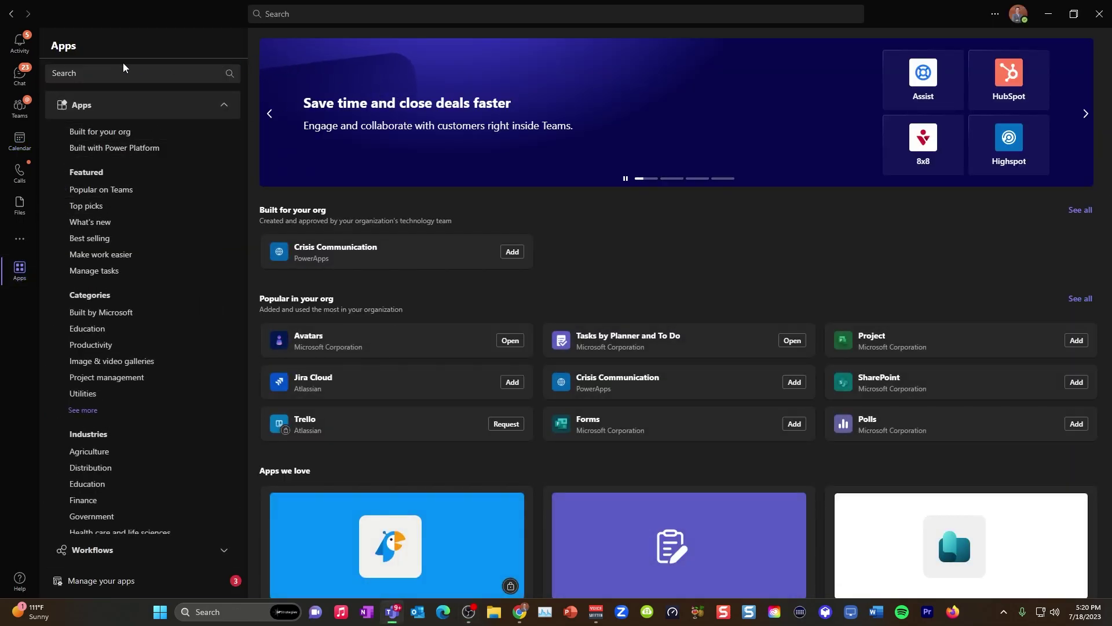
pyautogui.scroll(-1, 142, 359)
pyautogui.scroll(1, 140, 366)
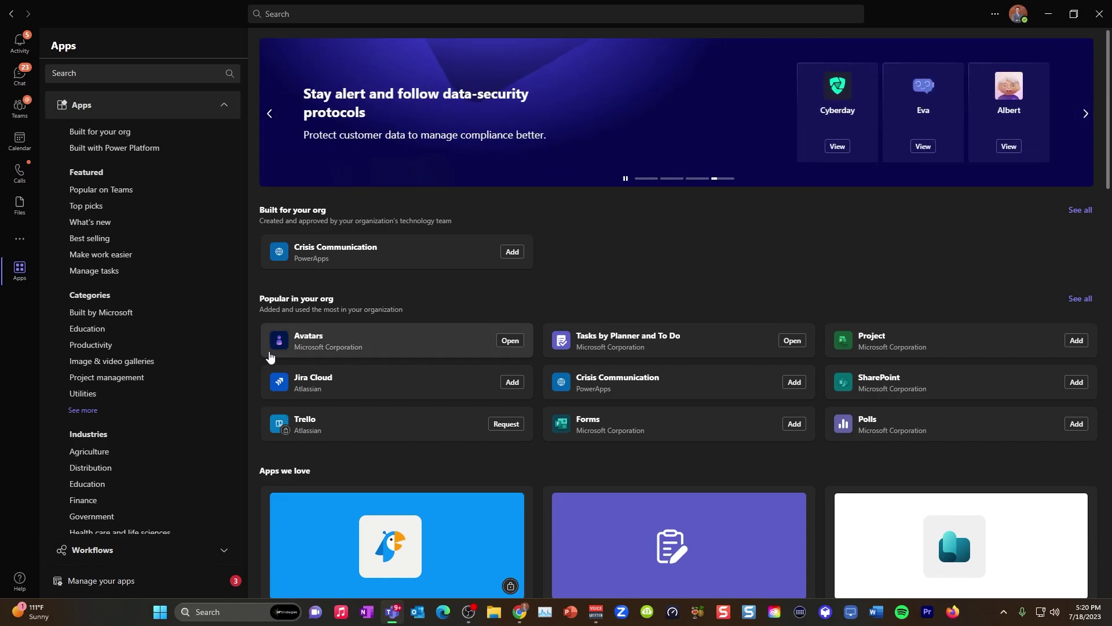
pyautogui.click(509, 342)
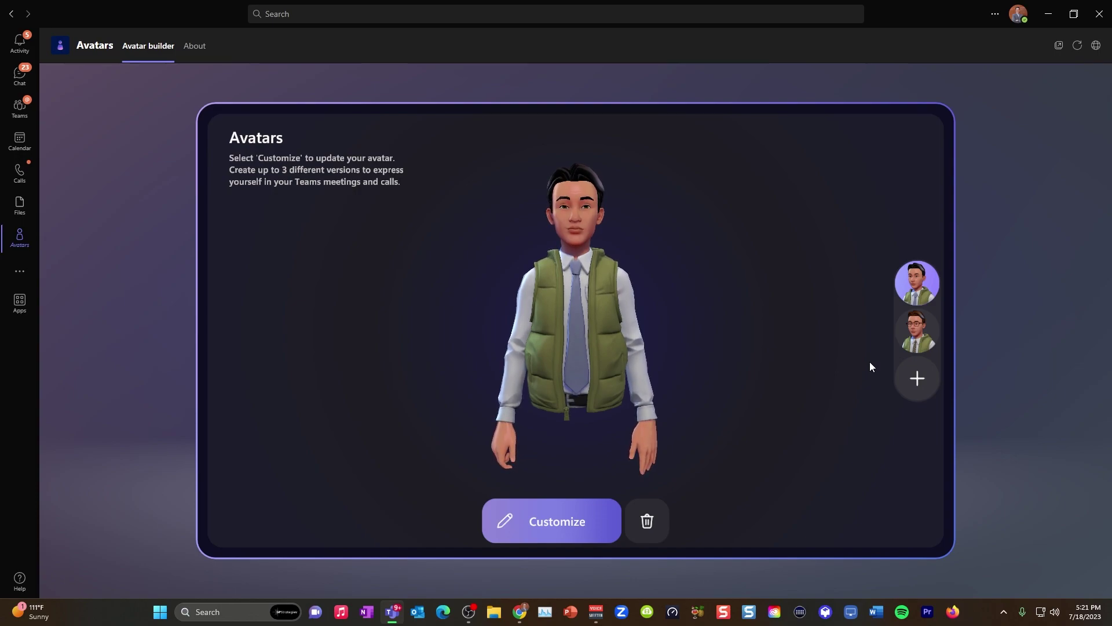
# Step: Create a new avatar from the dark-haired base avatar wearing a green cardigan over a white shirt
pyautogui.click(915, 383)
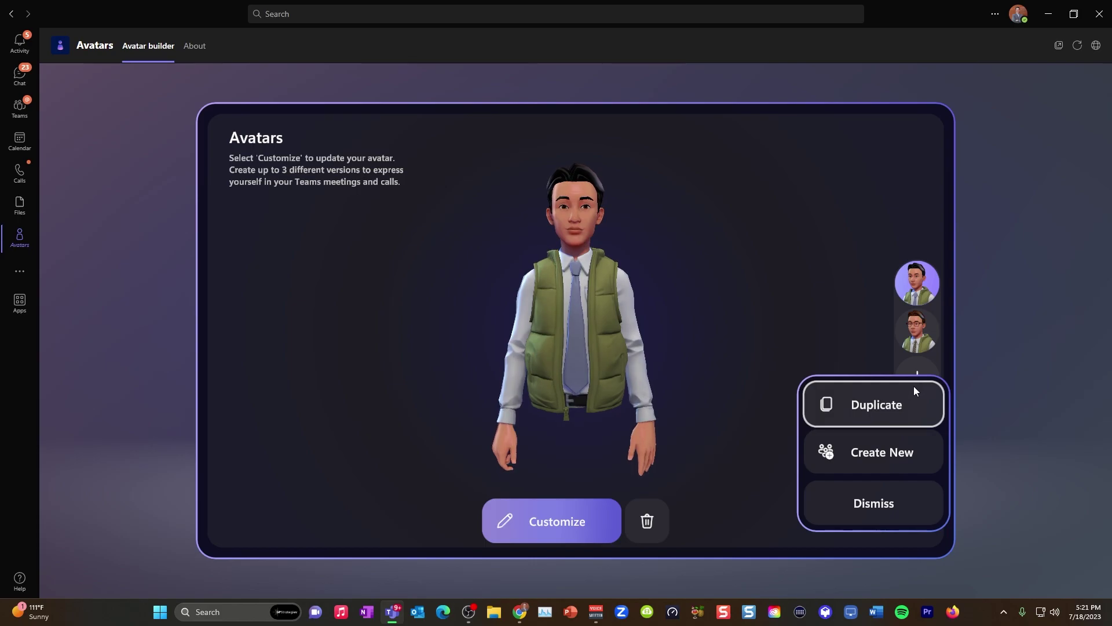
pyautogui.click(874, 453)
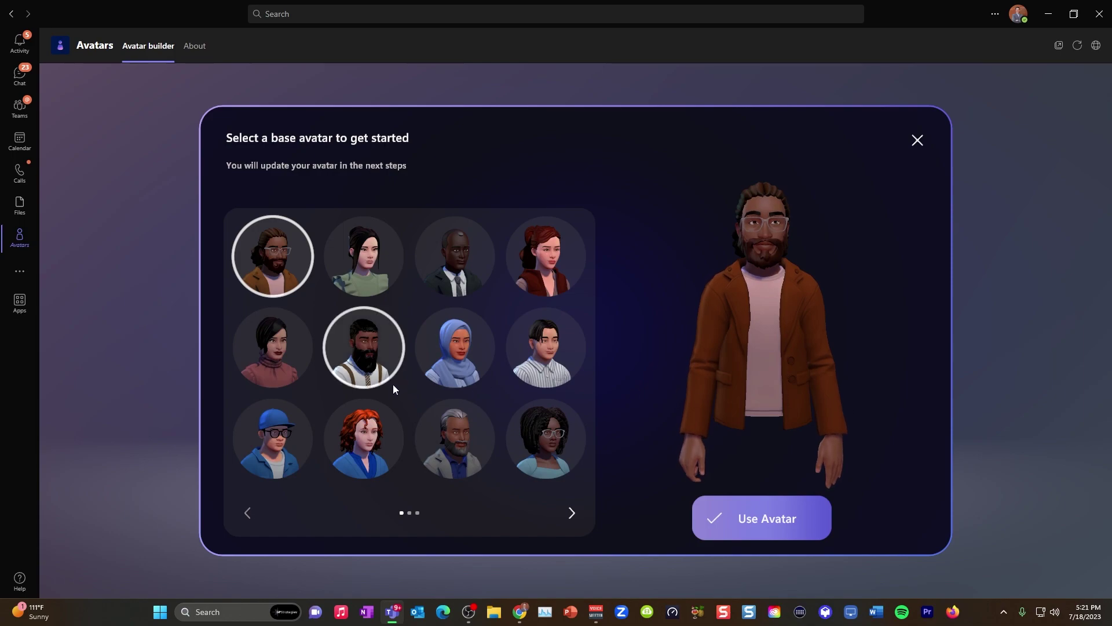
pyautogui.click(565, 513)
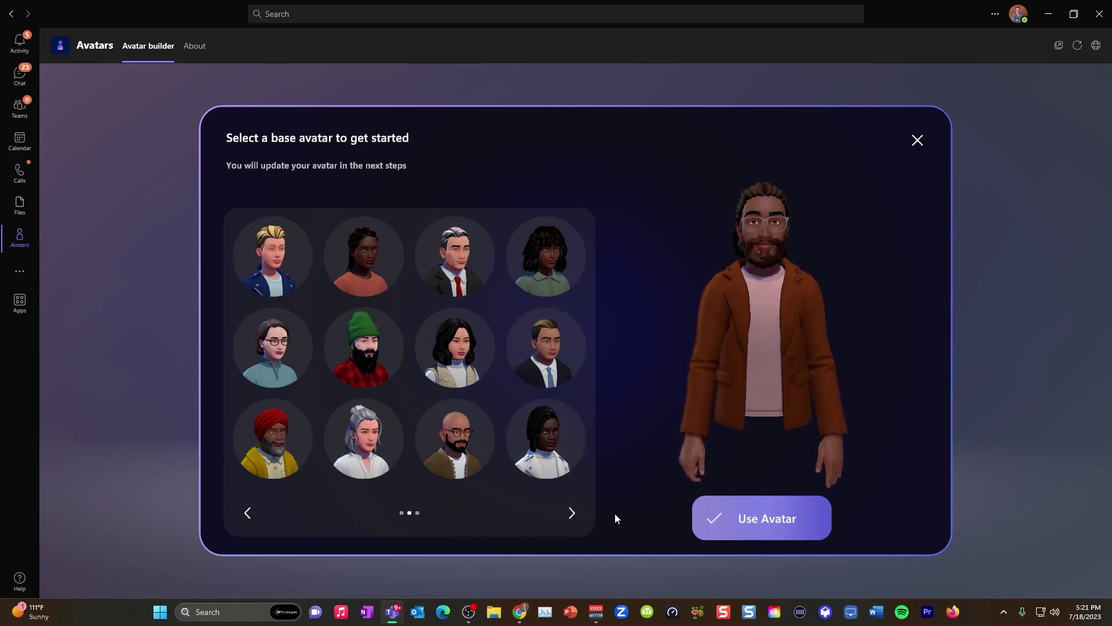
pyautogui.click(570, 514)
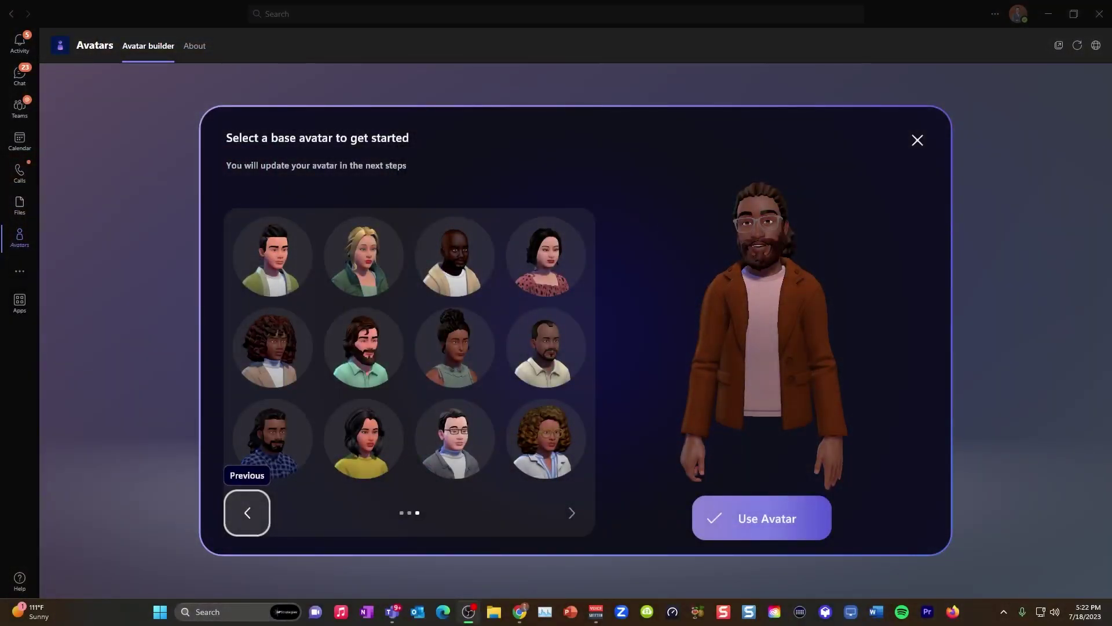
pyautogui.click(277, 274)
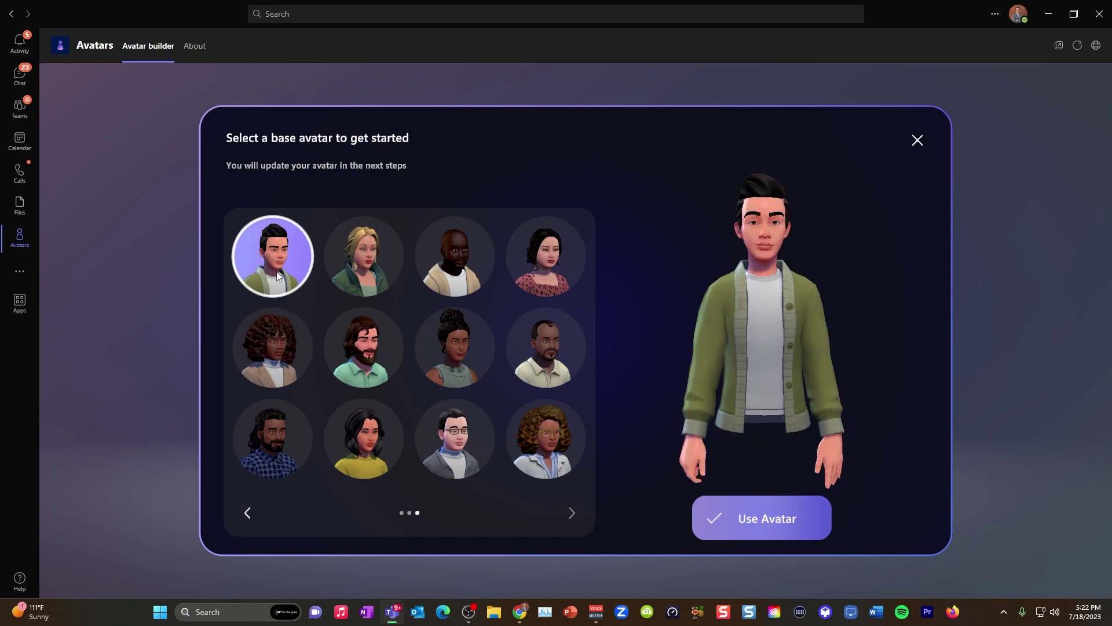
pyautogui.click(769, 520)
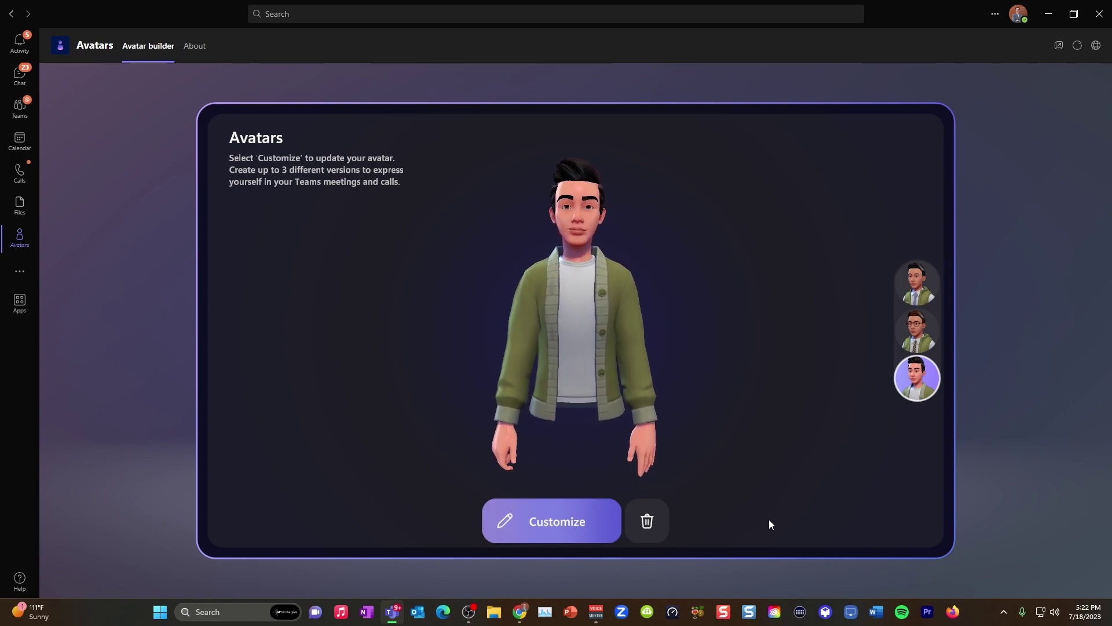
# Step: Customize the new avatar's body with the rounder-bellied shape in the third row and the Medium Light Peach skin tone
pyautogui.click(552, 523)
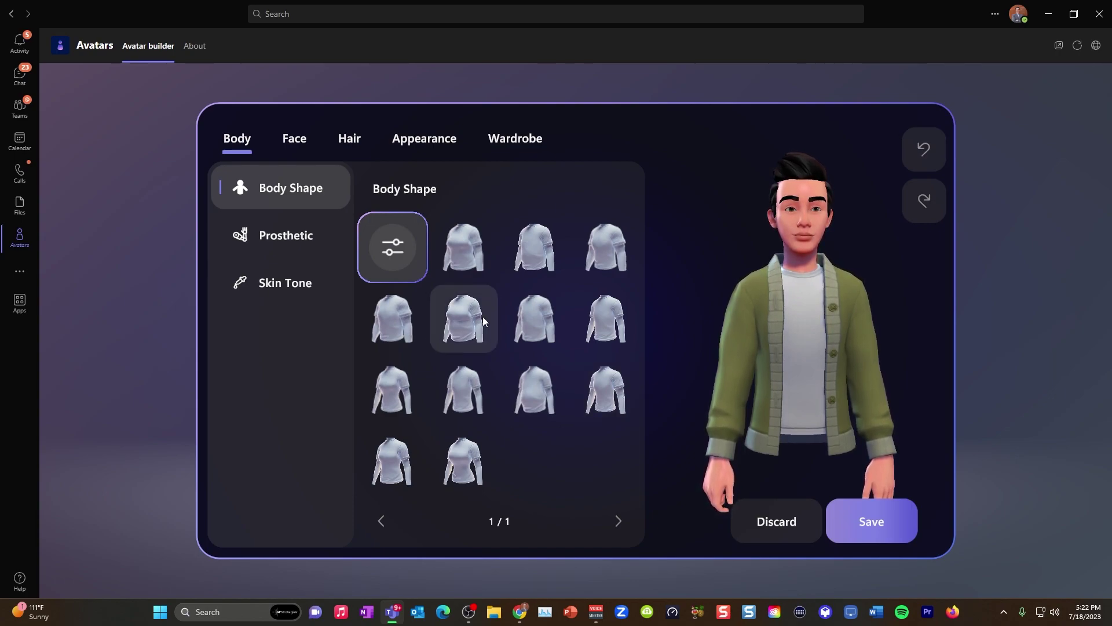
pyautogui.click(530, 391)
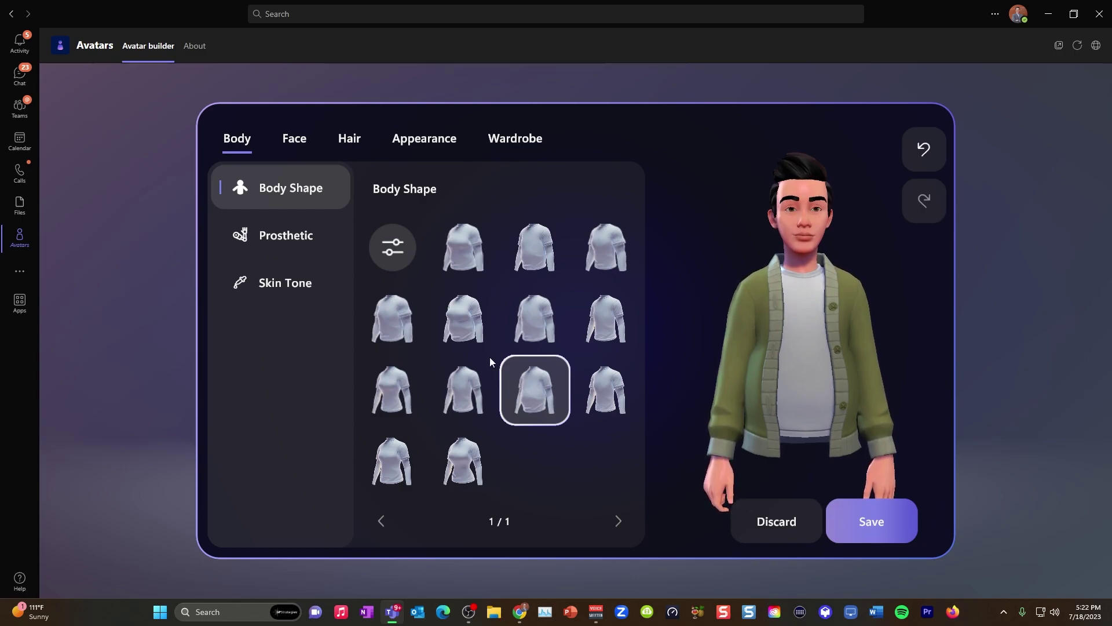
pyautogui.click(282, 284)
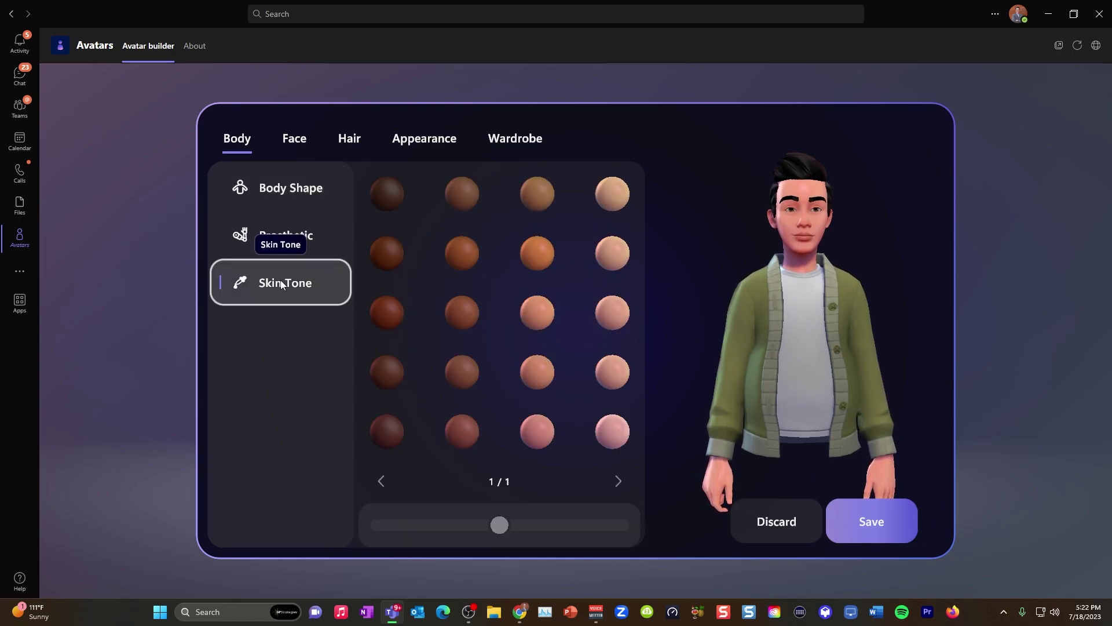
pyautogui.click(471, 306)
pyautogui.click(460, 246)
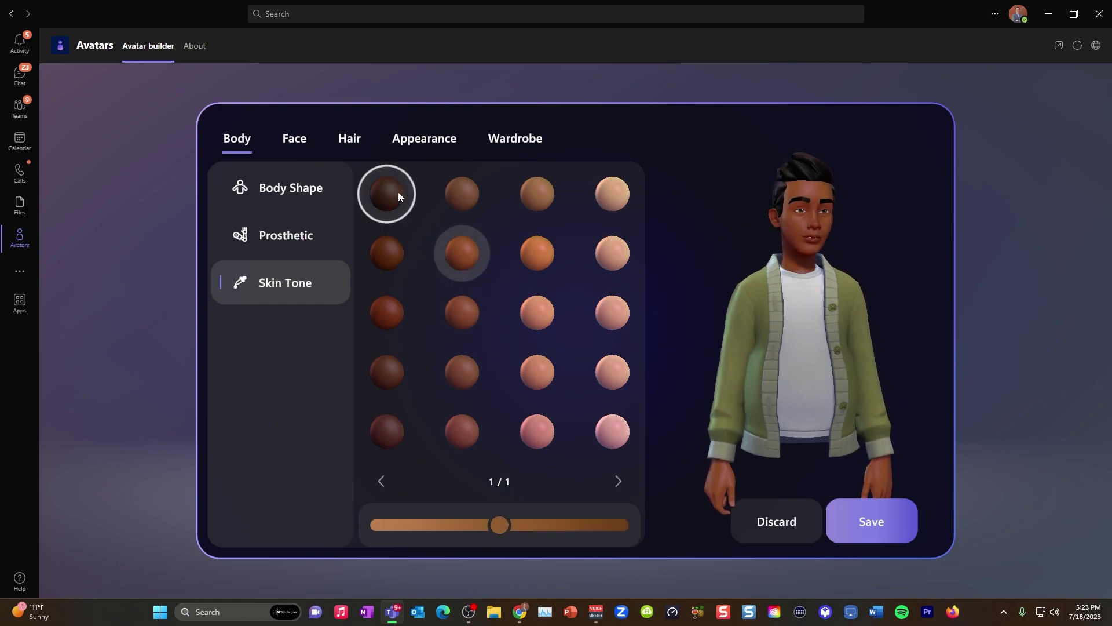
pyautogui.click(398, 194)
pyautogui.click(612, 254)
pyautogui.click(534, 251)
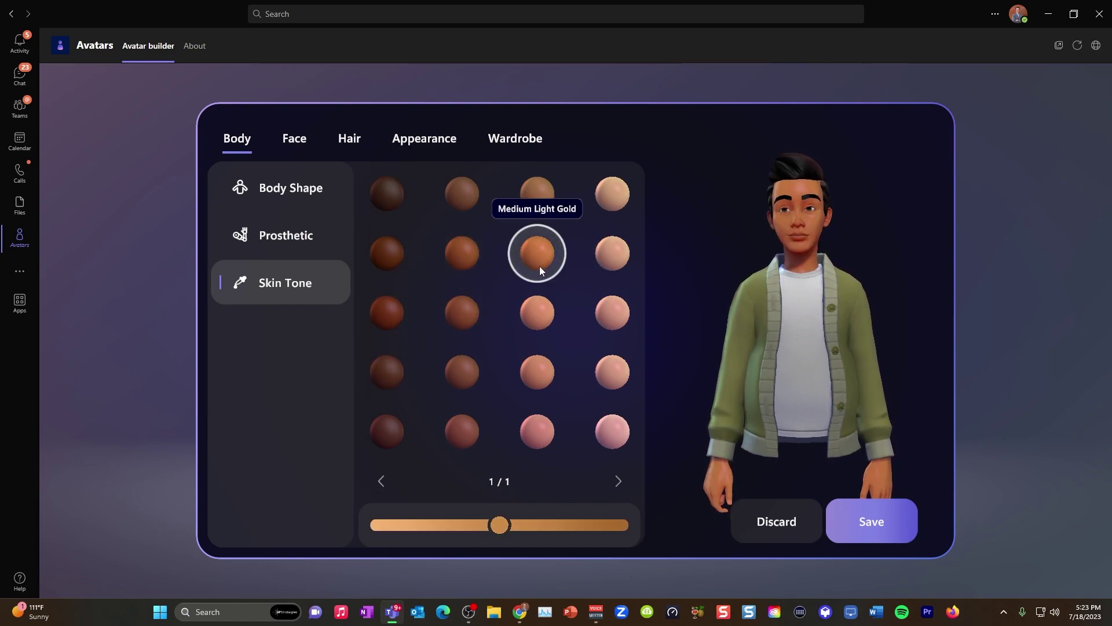
pyautogui.click(541, 305)
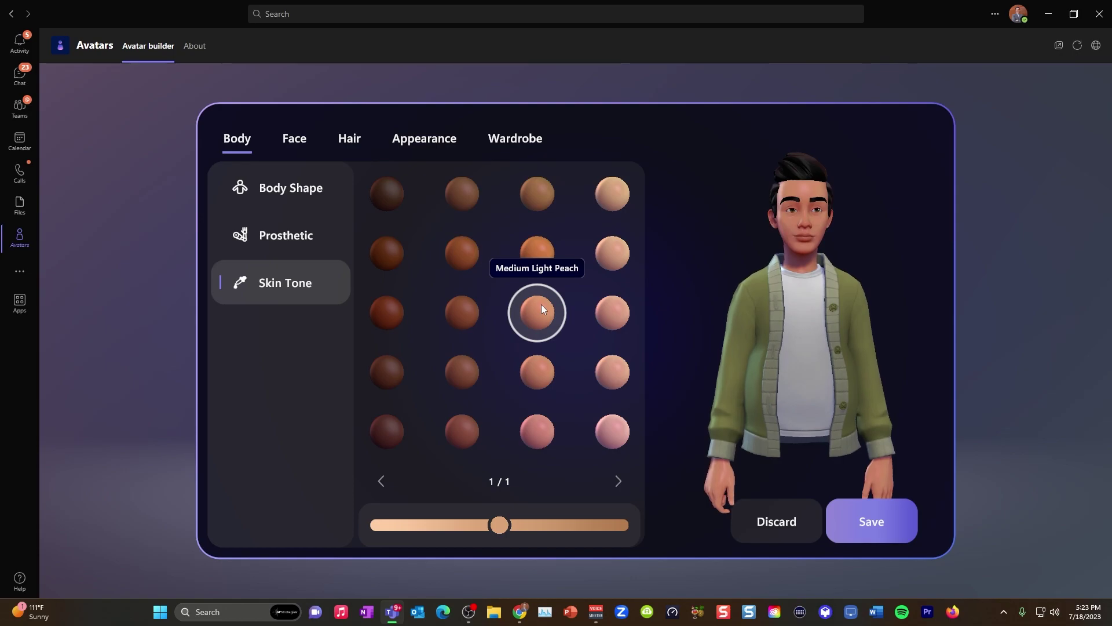
# Step: Try several face shapes on the avatar and choose the last one in the fourth row
pyautogui.click(294, 144)
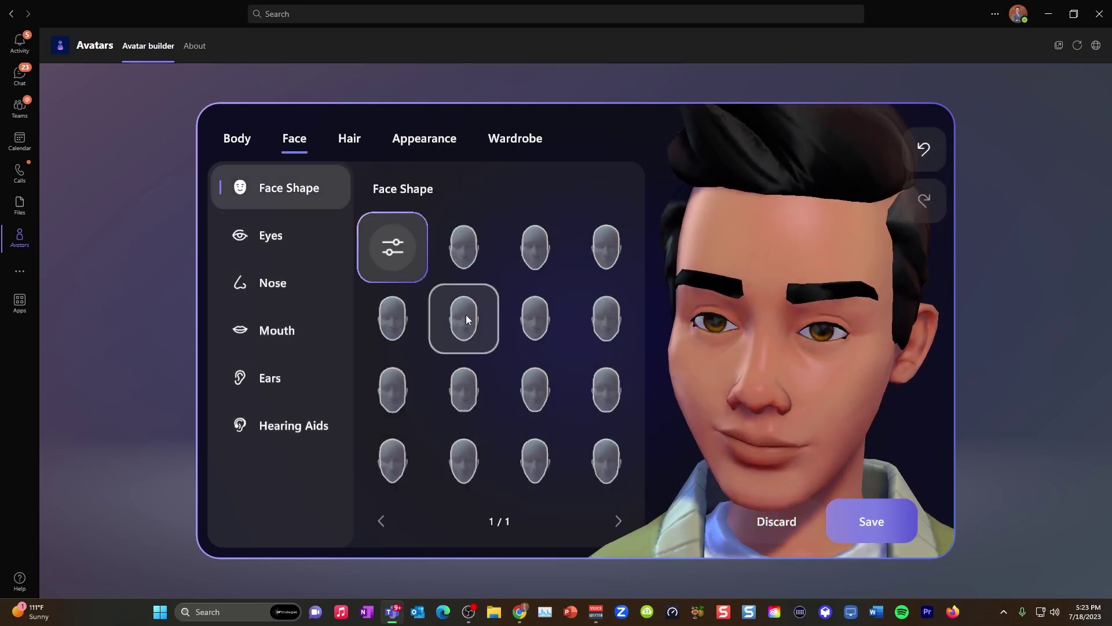
pyautogui.click(467, 248)
pyautogui.click(532, 251)
pyautogui.click(536, 307)
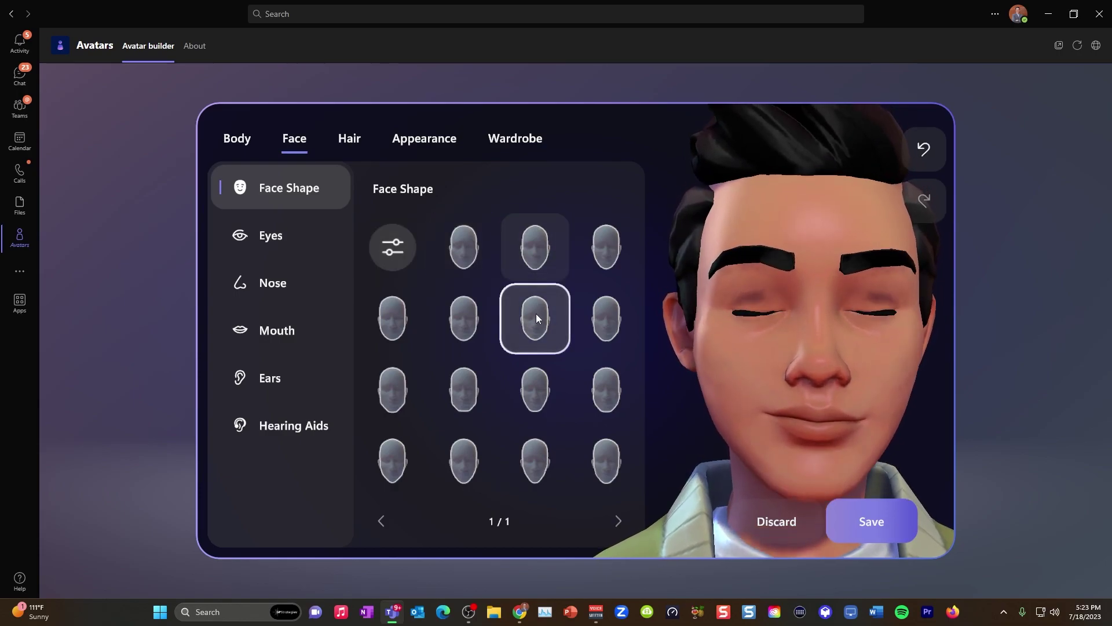
pyautogui.click(465, 329)
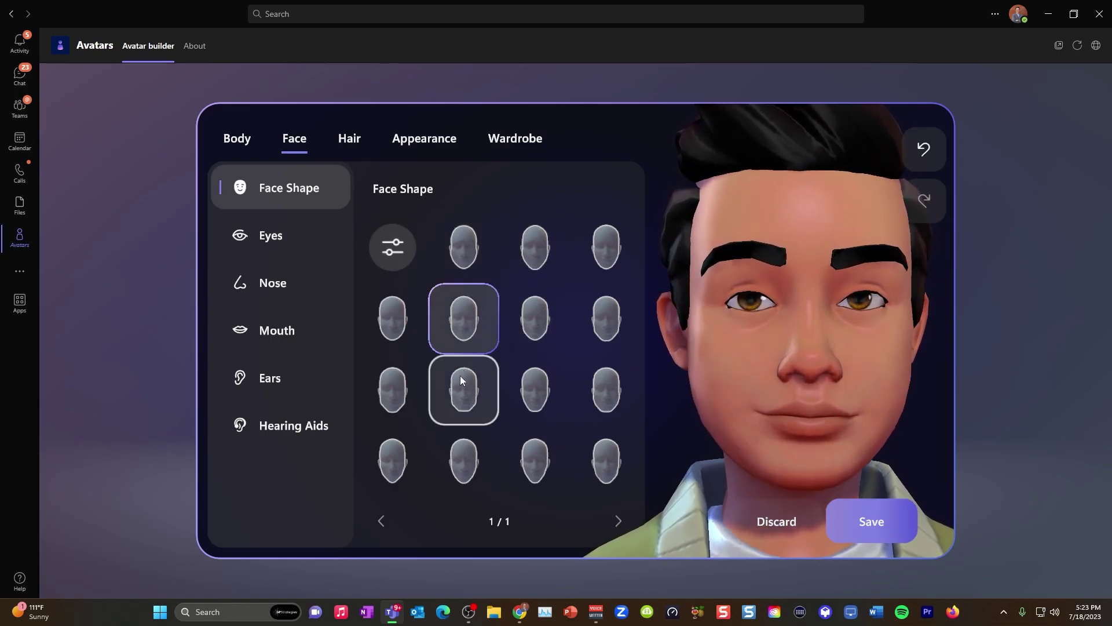
pyautogui.click(460, 396)
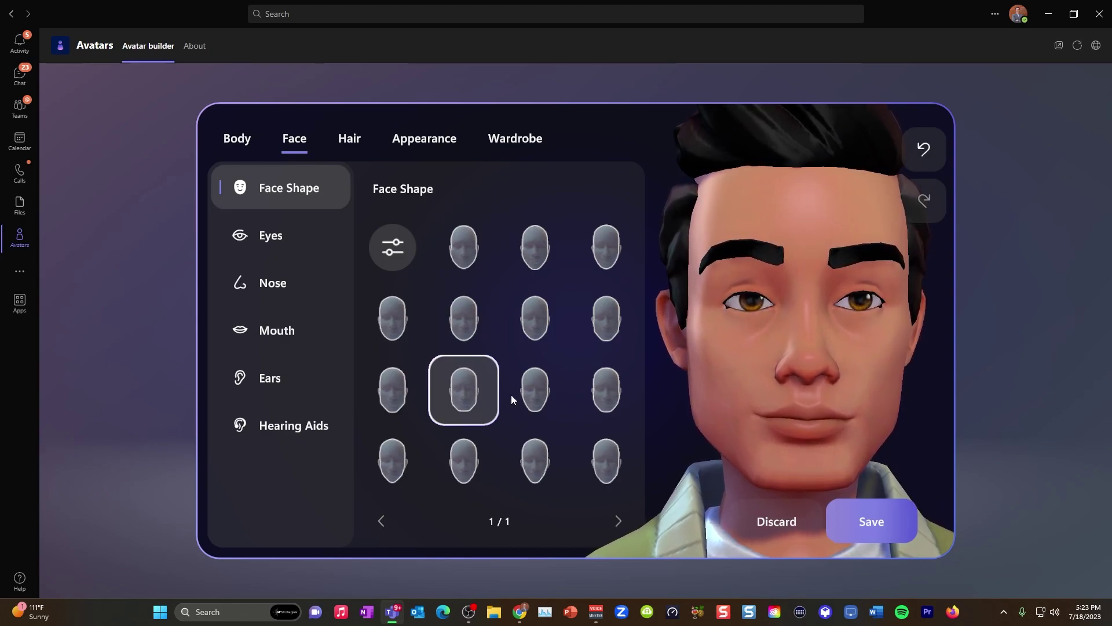
pyautogui.click(601, 469)
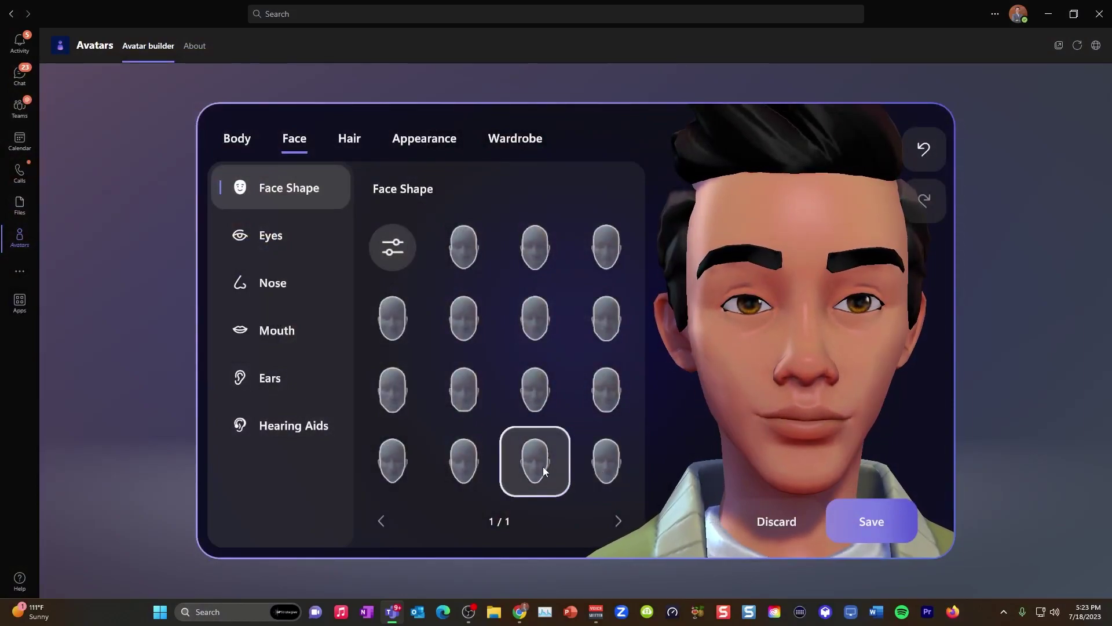
pyautogui.click(606, 474)
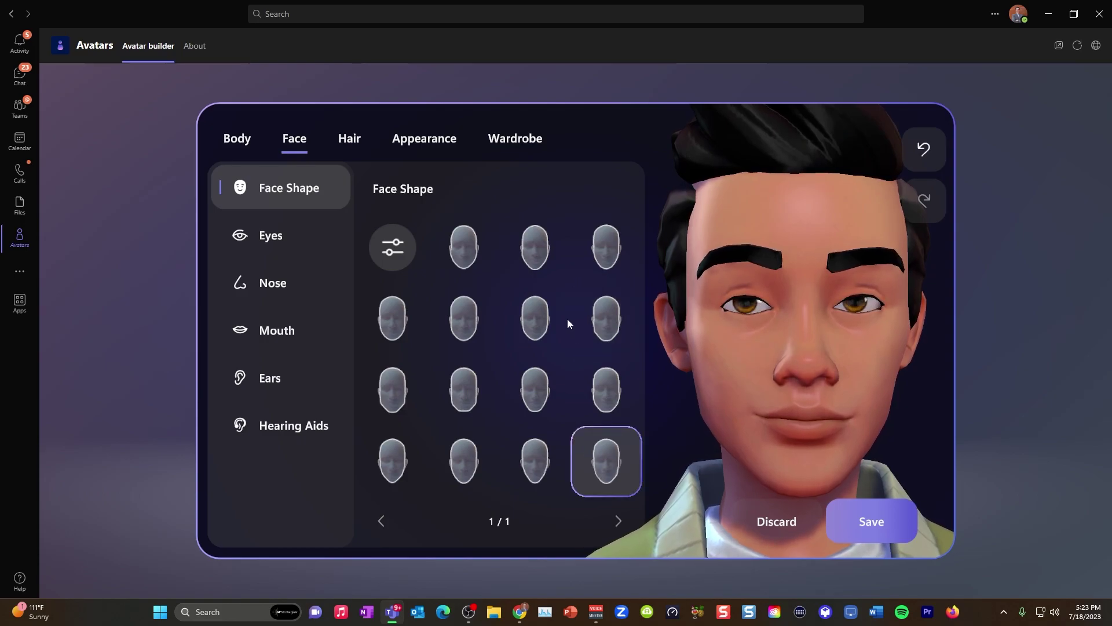
# Step: Try out the eye shapes in the first three rows and choose the last one in the third row
pyautogui.click(282, 234)
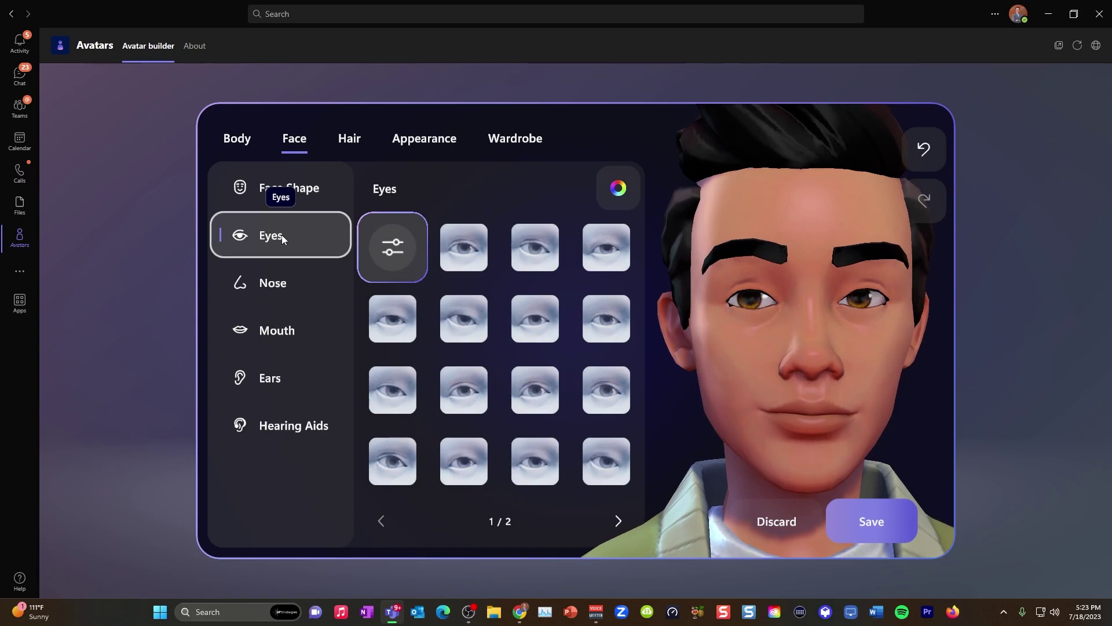
pyautogui.click(456, 249)
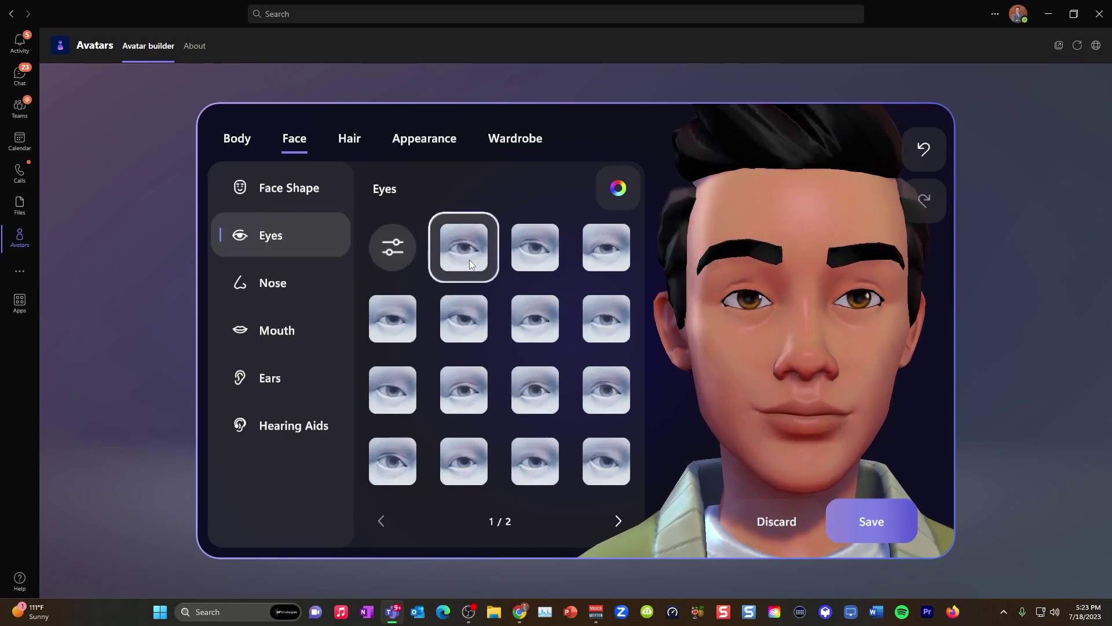
pyautogui.click(534, 256)
pyautogui.click(595, 254)
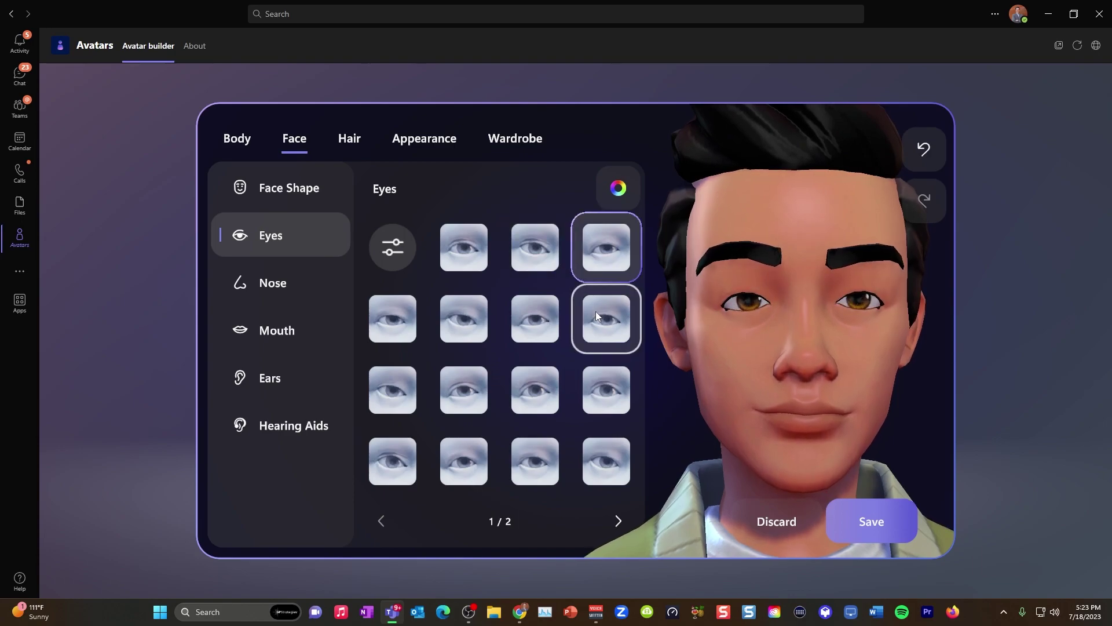
pyautogui.click(595, 311)
pyautogui.click(524, 325)
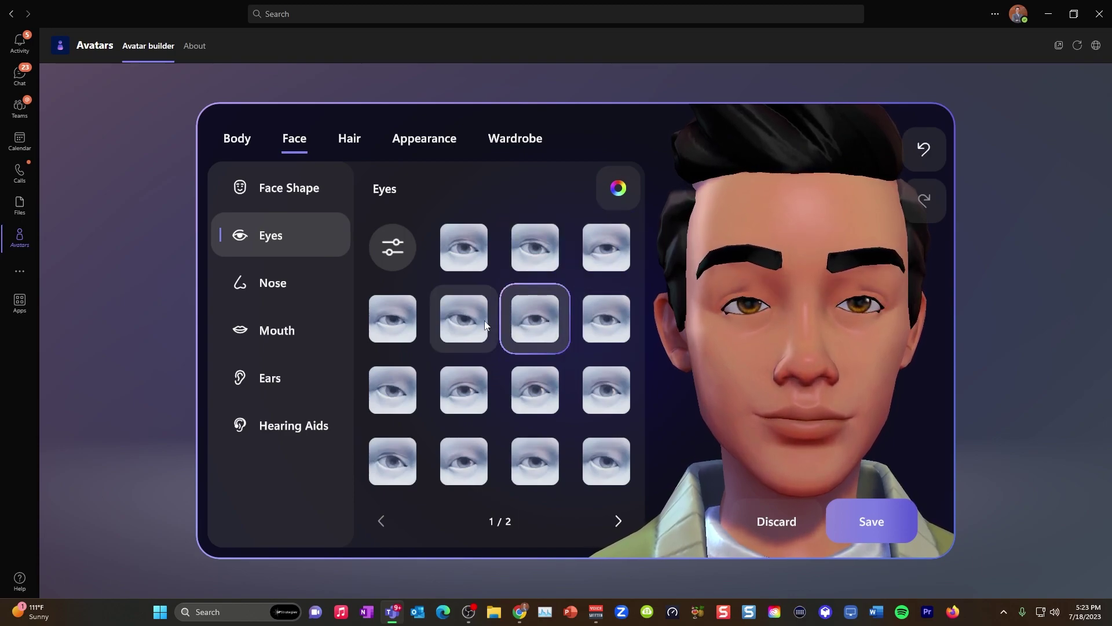
pyautogui.click(446, 321)
pyautogui.click(374, 321)
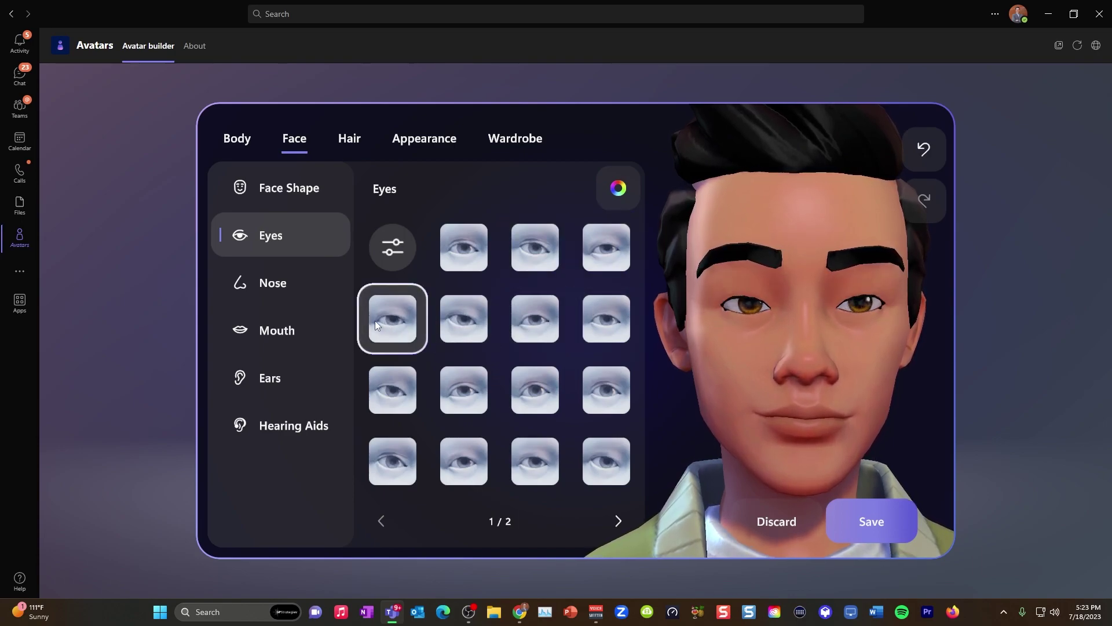
pyautogui.click(388, 391)
pyautogui.click(474, 395)
pyautogui.click(541, 392)
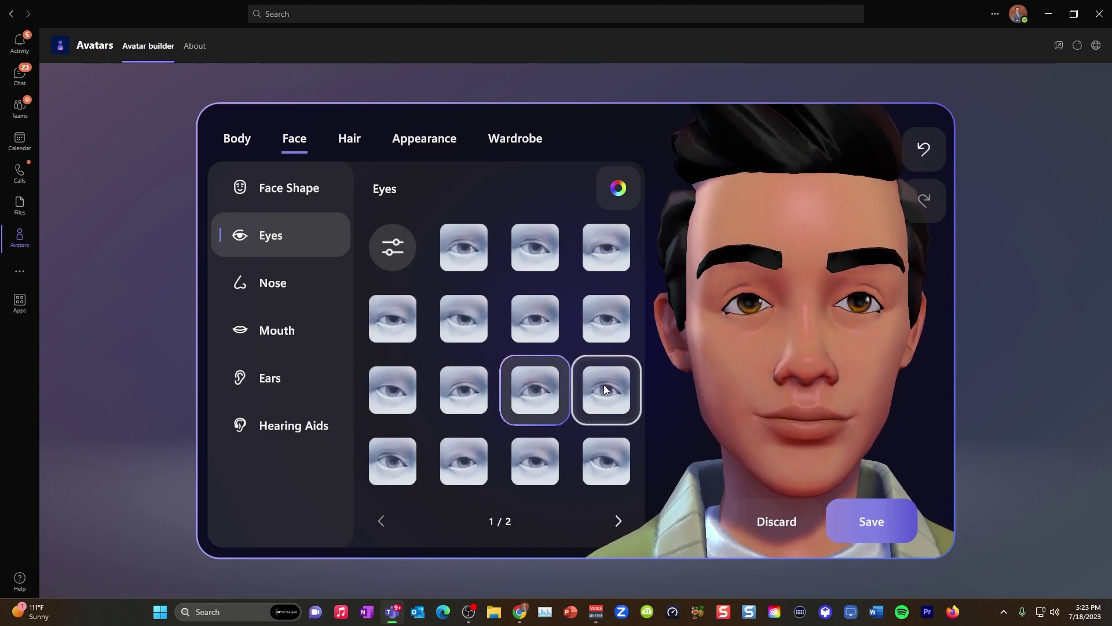
pyautogui.click(605, 389)
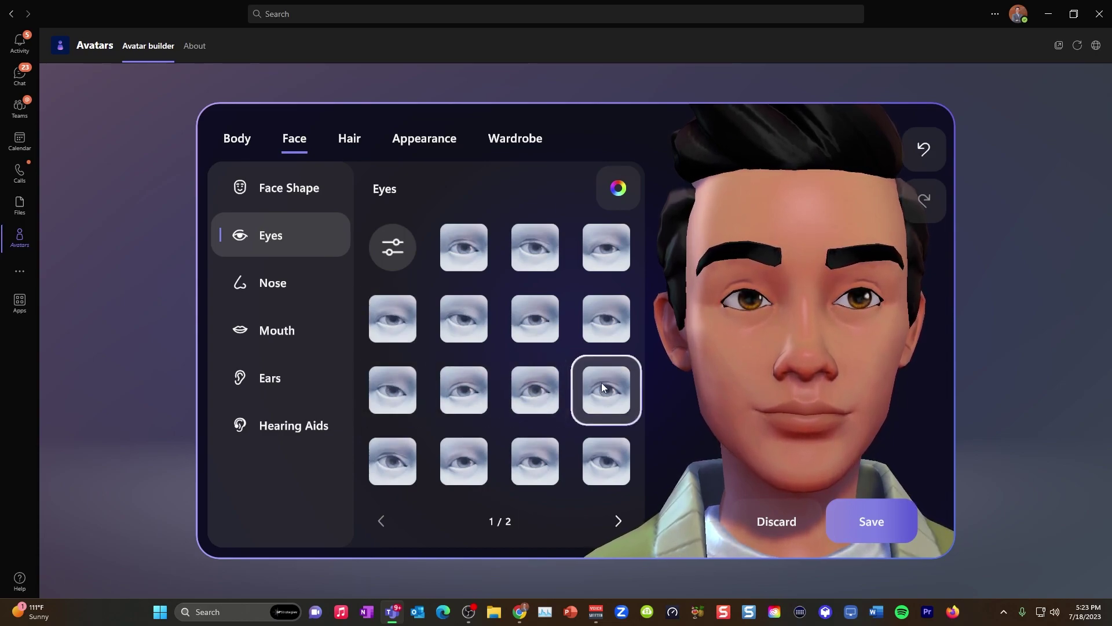
# Step: Try several nose presets on the avatar and choose the third one in the third row
pyautogui.click(266, 288)
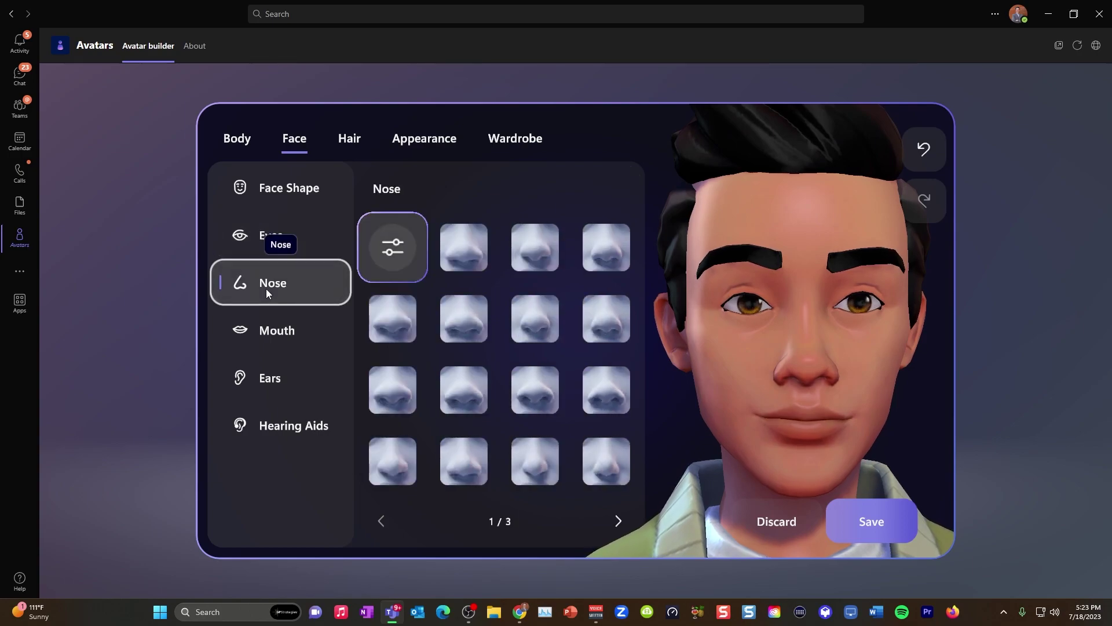
pyautogui.click(460, 255)
pyautogui.click(548, 250)
pyautogui.click(593, 251)
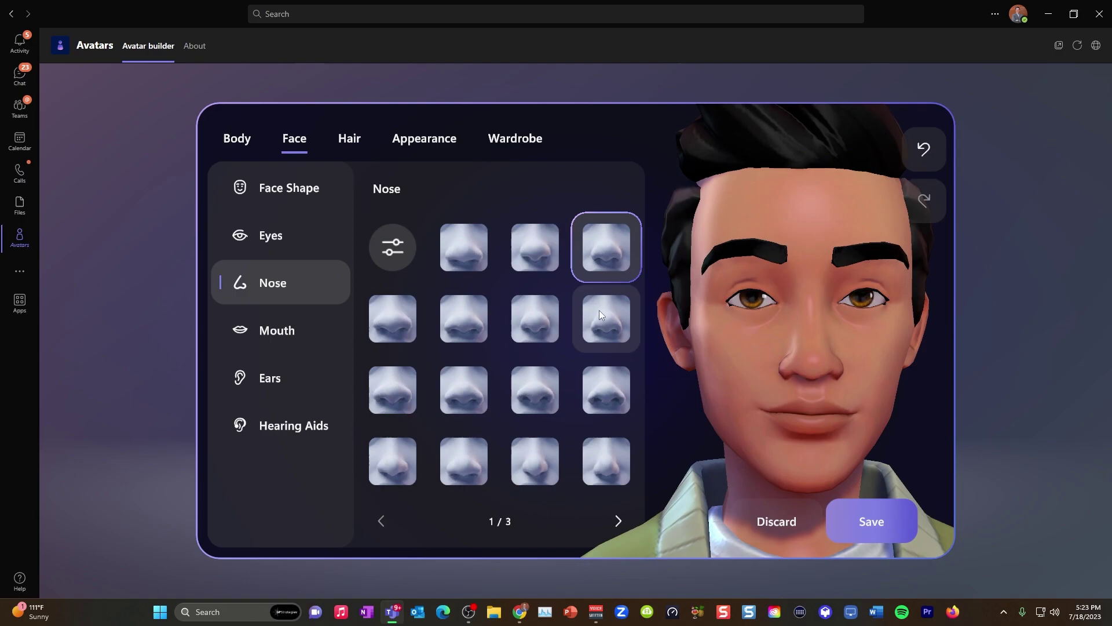
pyautogui.click(601, 321)
pyautogui.click(601, 384)
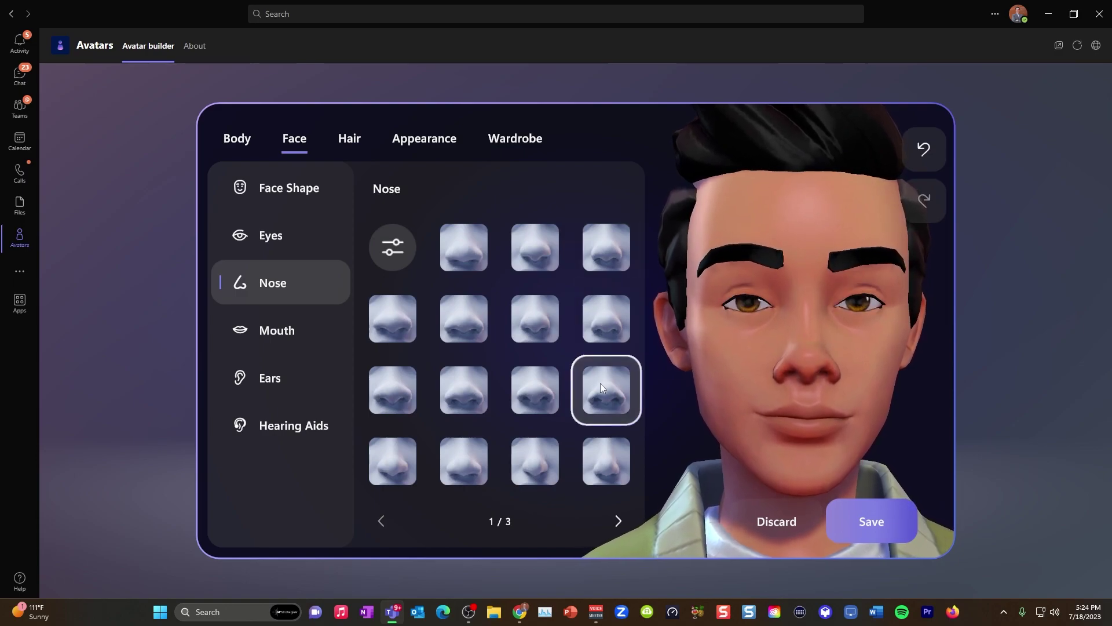
pyautogui.click(544, 392)
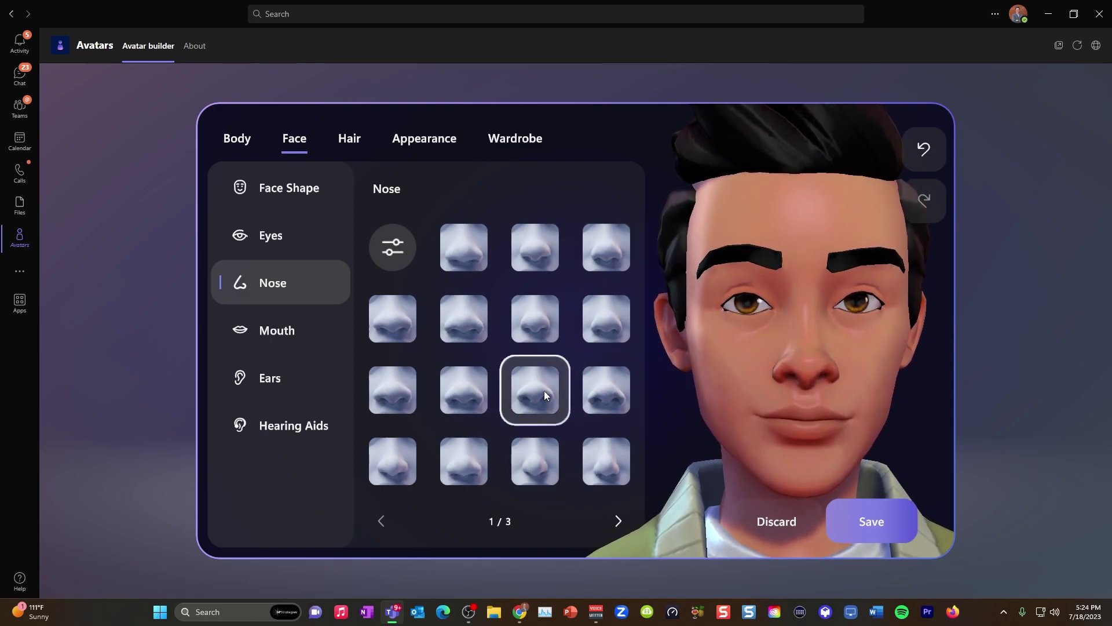
# Step: Customize the selected nose, shortening its length to about 20% of the range and setting the bridge width to about 30%
pyautogui.click(387, 252)
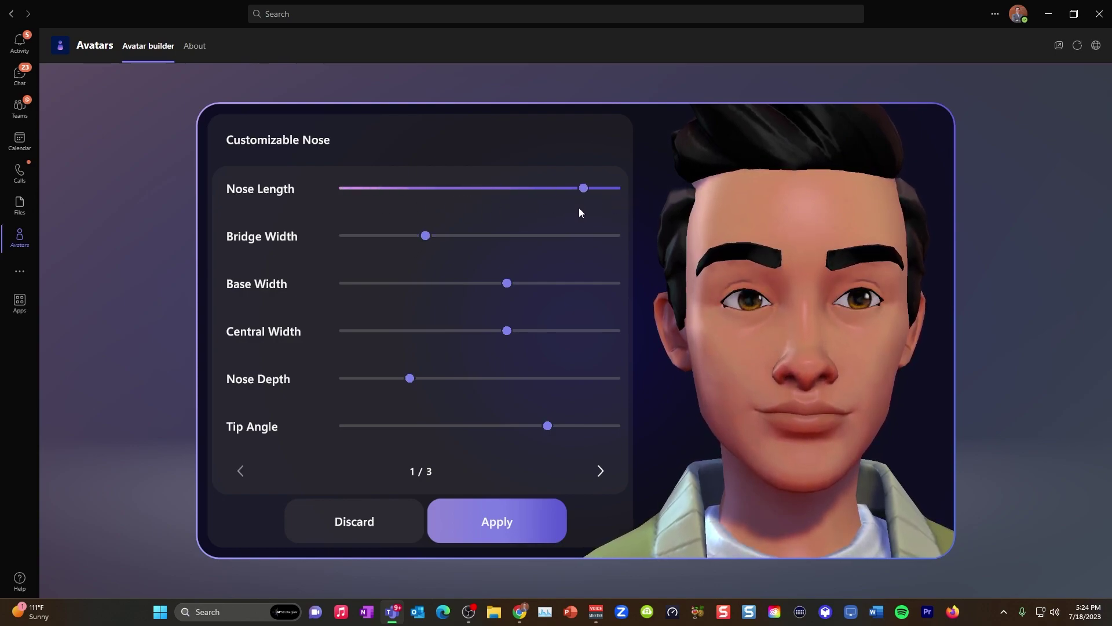
pyautogui.moveTo(579, 208); pyautogui.dragTo(394, 203)
pyautogui.click(426, 236)
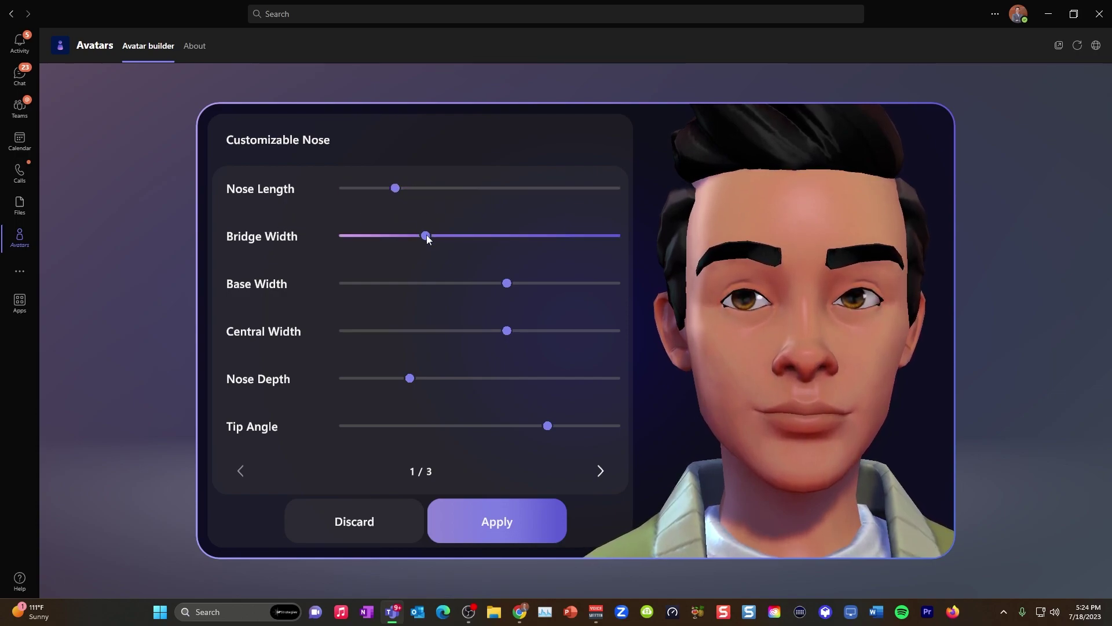
pyautogui.moveTo(449, 236); pyautogui.dragTo(502, 235)
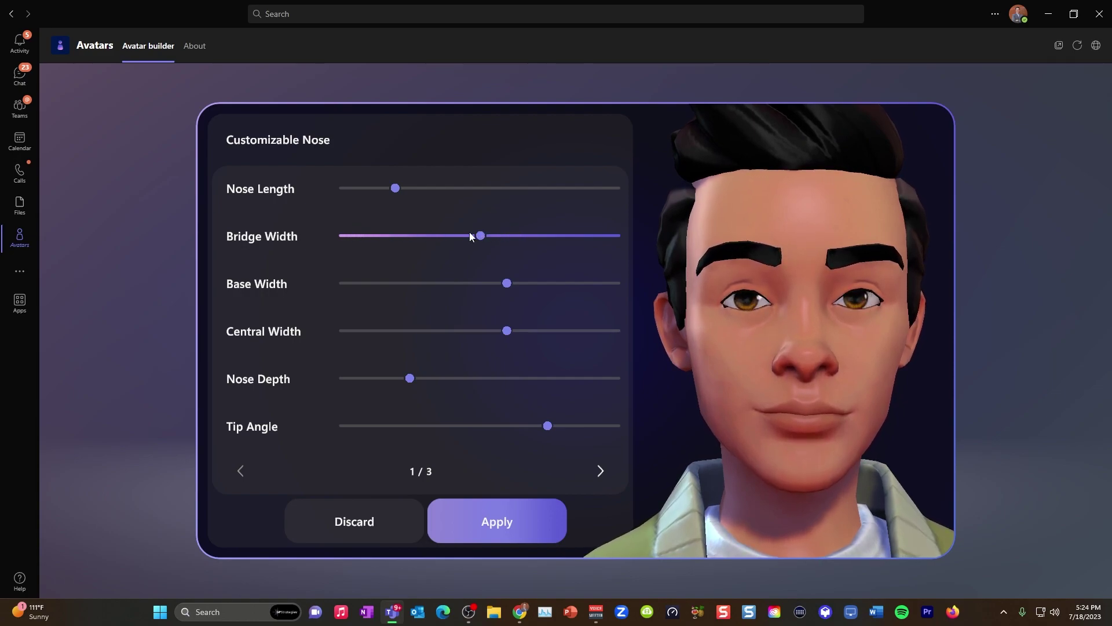
pyautogui.moveTo(436, 239); pyautogui.dragTo(423, 241)
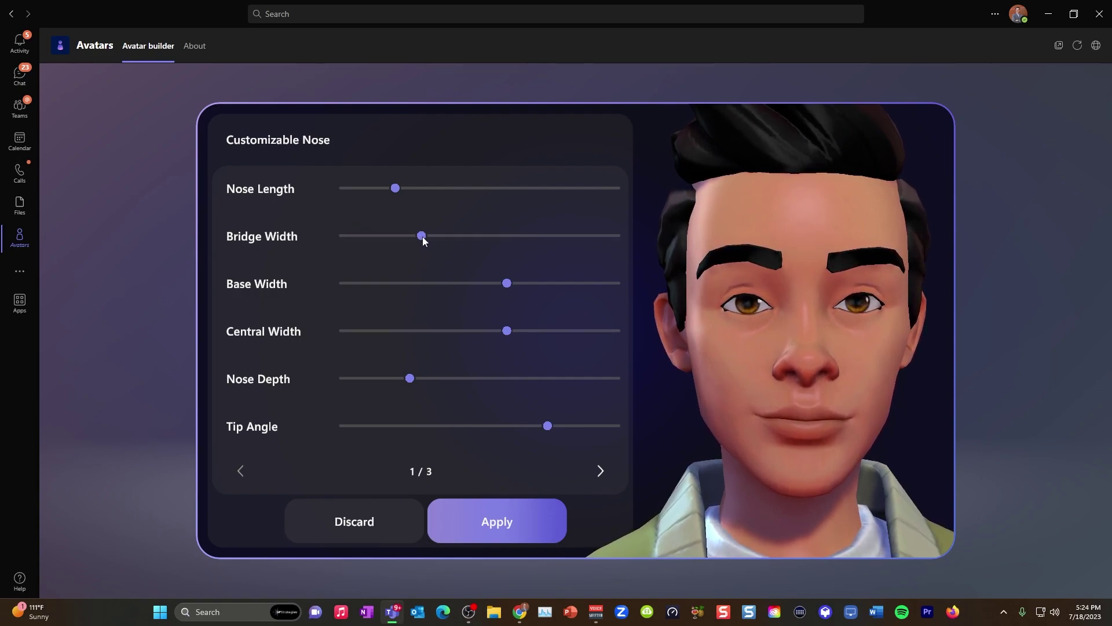
# Step: Set the nose's base width and depth to about 58%, central width to about 65% and tip angle to about 73%, and apply
pyautogui.moveTo(508, 285)
pyautogui.mouseDown()
pyautogui.moveTo(651, 283)
pyautogui.moveTo(506, 284)
pyautogui.mouseUp()
pyautogui.moveTo(506, 331)
pyautogui.mouseDown()
pyautogui.moveTo(473, 332)
pyautogui.moveTo(582, 326)
pyautogui.moveTo(506, 328)
pyautogui.moveTo(522, 328)
pyautogui.mouseUp()
pyautogui.moveTo(409, 378); pyautogui.dragTo(487, 373)
pyautogui.moveTo(411, 378); pyautogui.dragTo(499, 370)
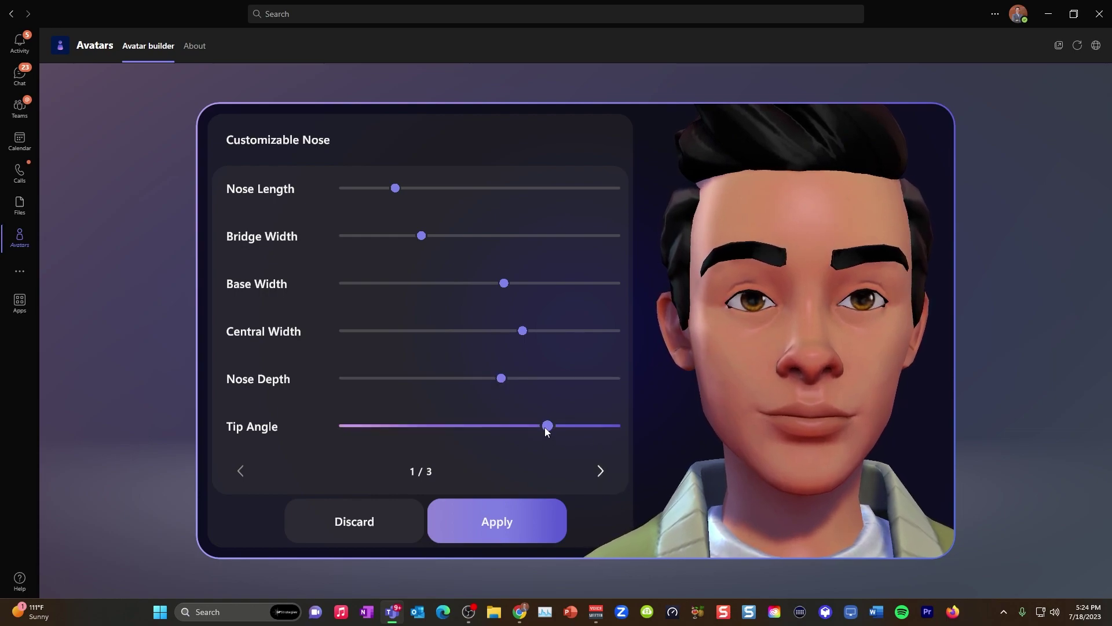
pyautogui.moveTo(606, 425)
pyautogui.mouseDown()
pyautogui.moveTo(534, 424)
pyautogui.moveTo(526, 412)
pyautogui.moveTo(603, 412)
pyautogui.mouseUp()
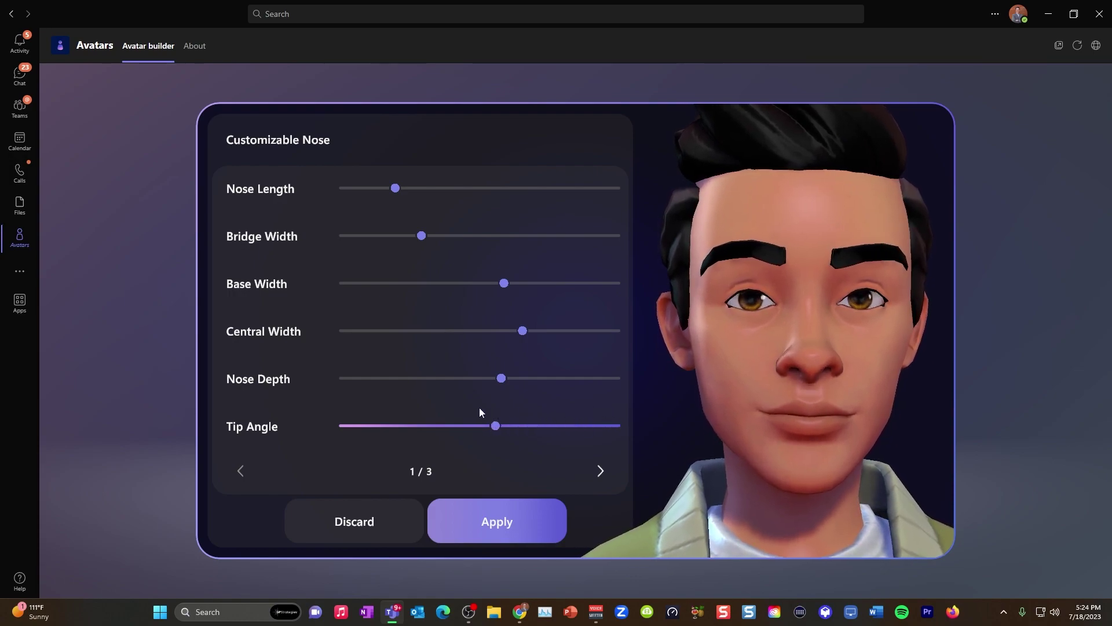
pyautogui.moveTo(533, 412)
pyautogui.mouseDown()
pyautogui.moveTo(555, 412)
pyautogui.moveTo(545, 411)
pyautogui.mouseUp()
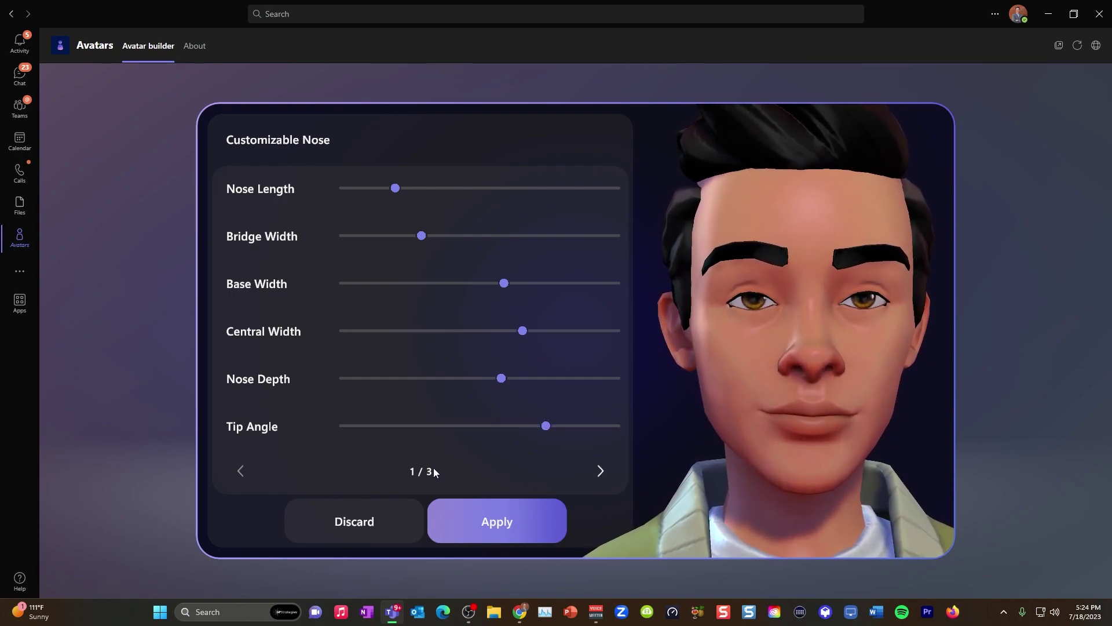
pyautogui.click(514, 516)
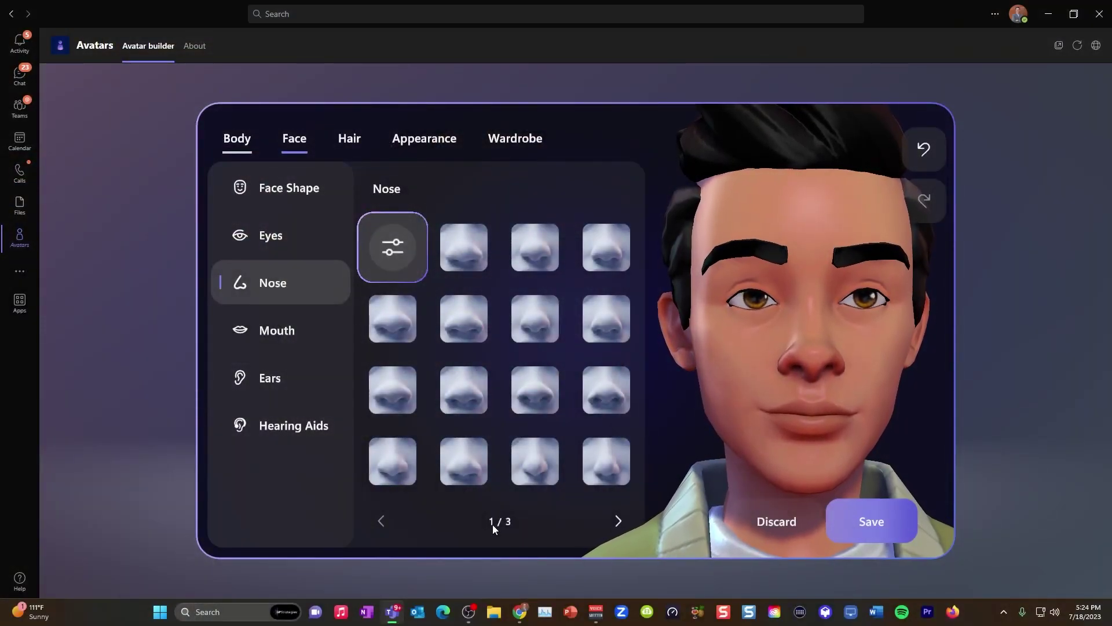
# Step: Choose the last mouth preset in the third row and customize its top lip thickness to about 29% of the range
pyautogui.click(259, 330)
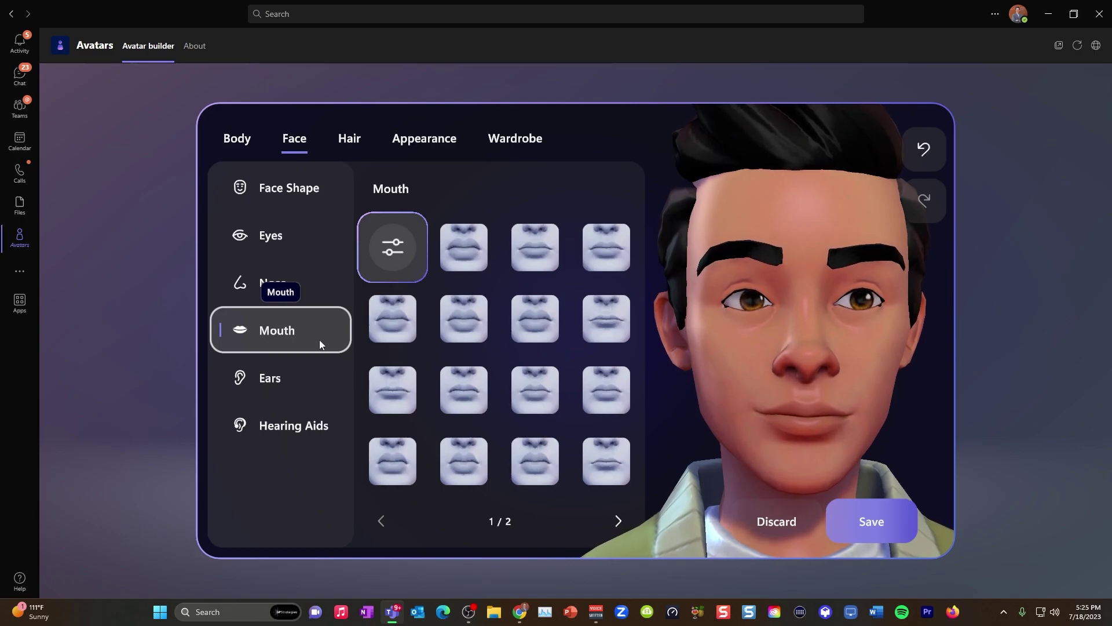
pyautogui.click(601, 401)
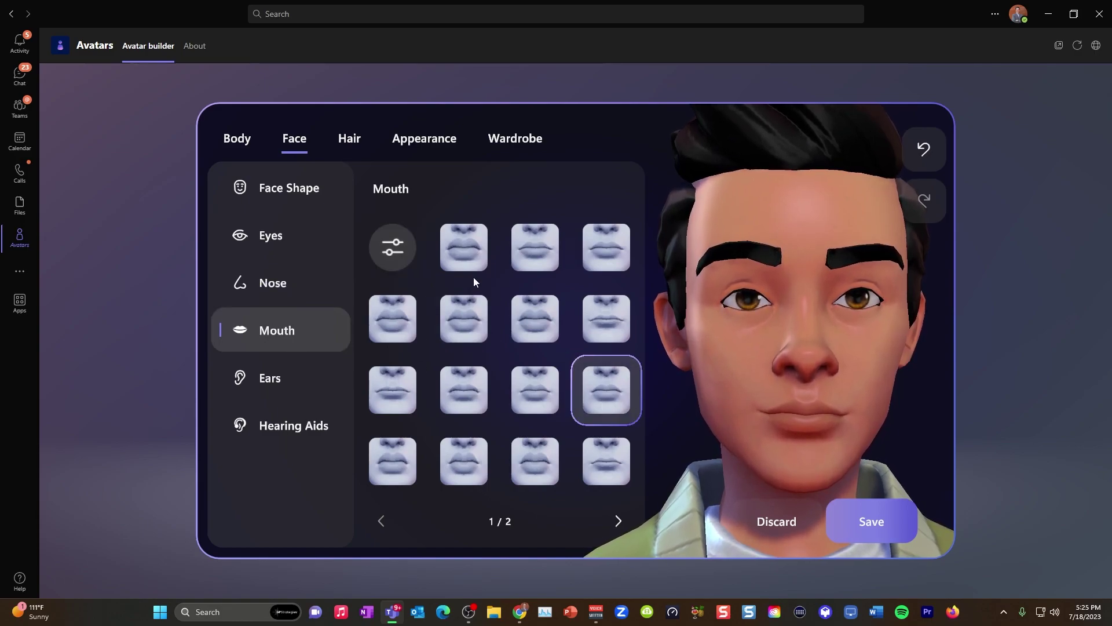
pyautogui.click(384, 264)
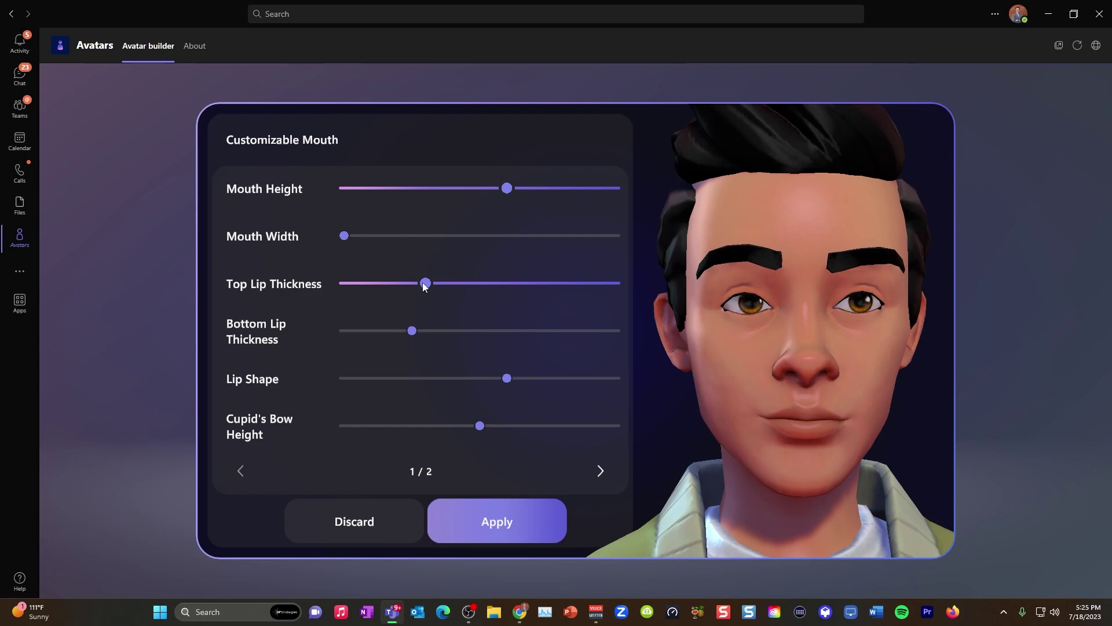
pyautogui.moveTo(425, 283); pyautogui.dragTo(439, 282)
pyautogui.moveTo(517, 284); pyautogui.dragTo(440, 280)
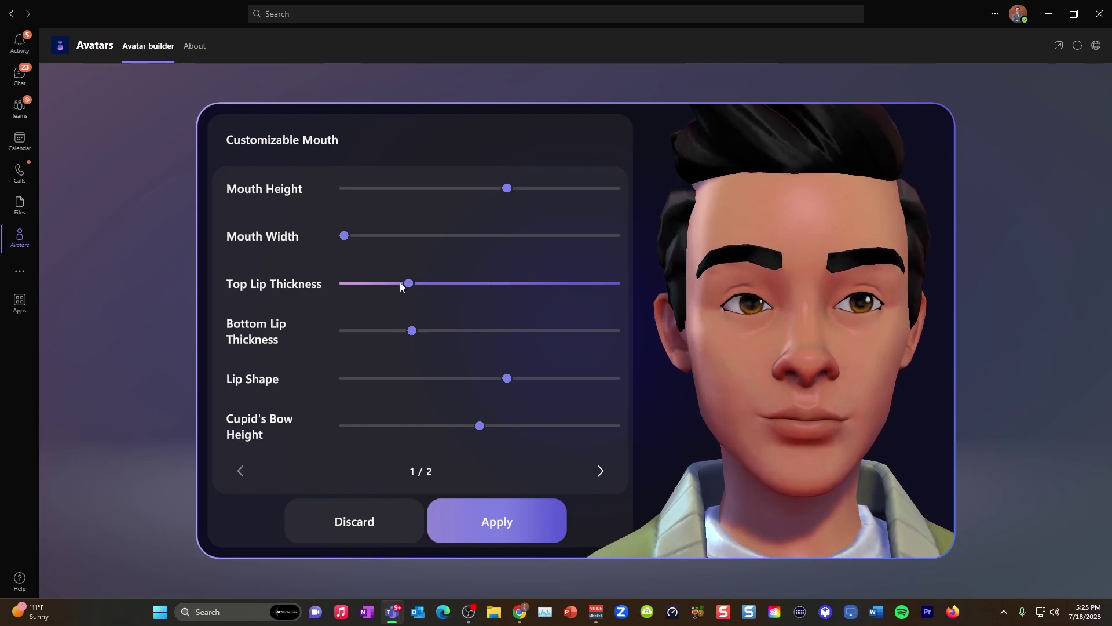
pyautogui.moveTo(415, 282); pyautogui.dragTo(419, 284)
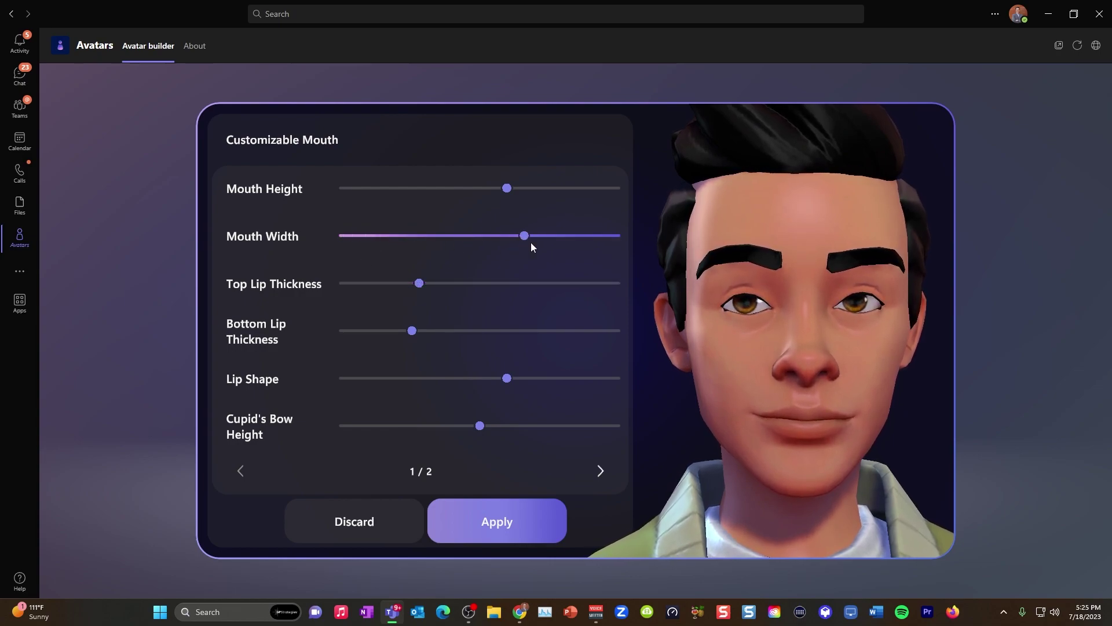
# Step: Try a wider mouth, settle on a mouth width of about 28% of the range, and apply the mouth customization
pyautogui.moveTo(531, 246); pyautogui.dragTo(655, 249)
pyautogui.moveTo(427, 241); pyautogui.dragTo(415, 244)
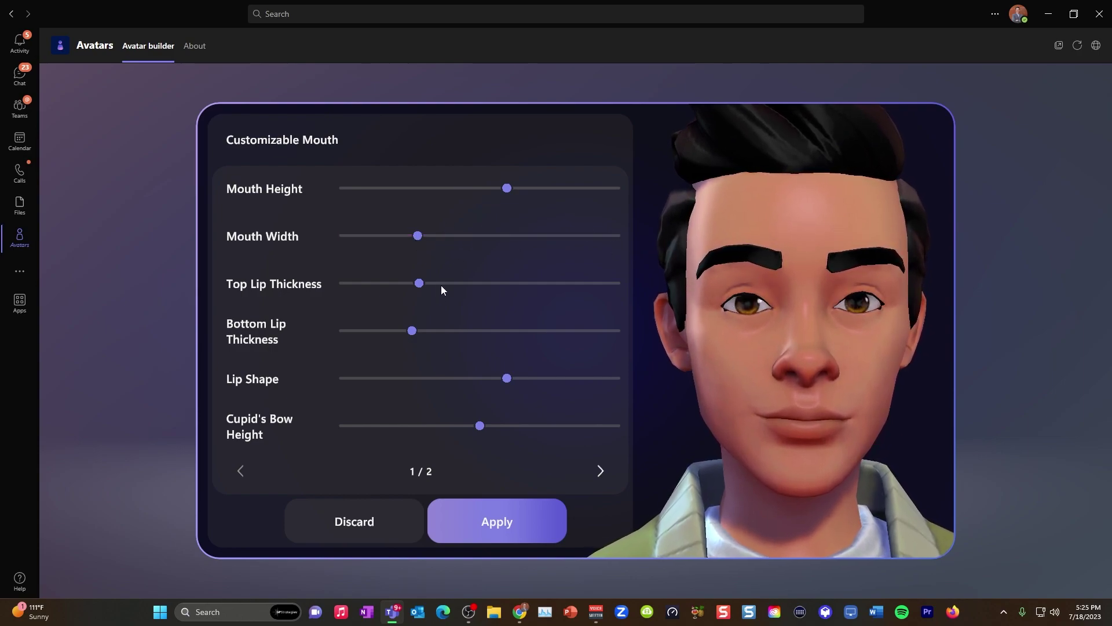
pyautogui.click(491, 521)
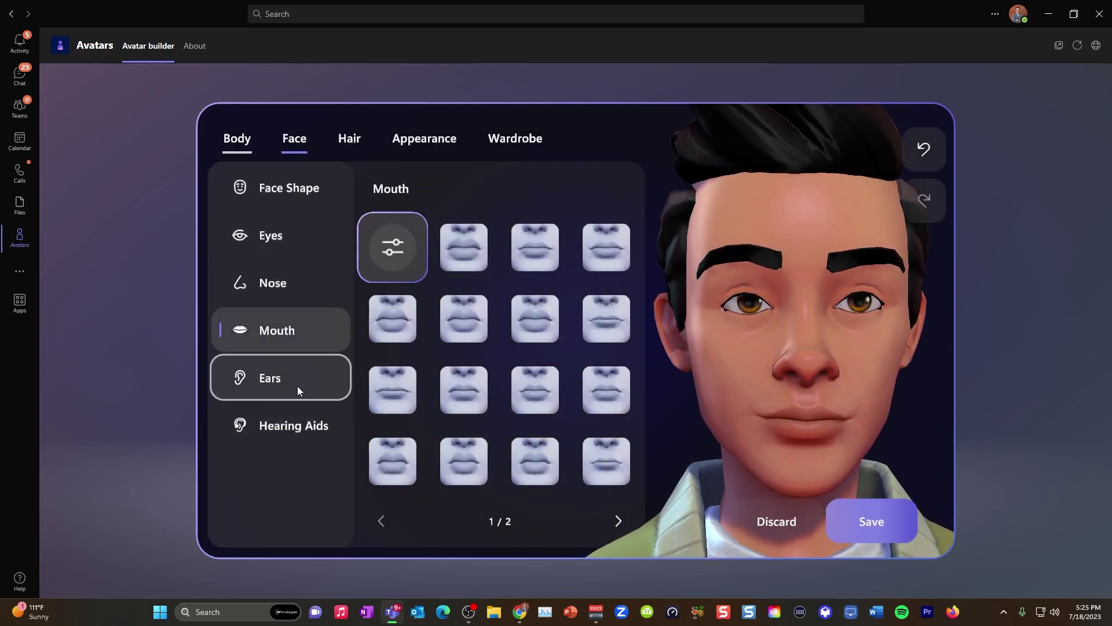
# Step: Choose the third ear preset in the second row, customize its size to about 66% with protrusion and angle slightly above the middle, and apply
pyautogui.click(271, 383)
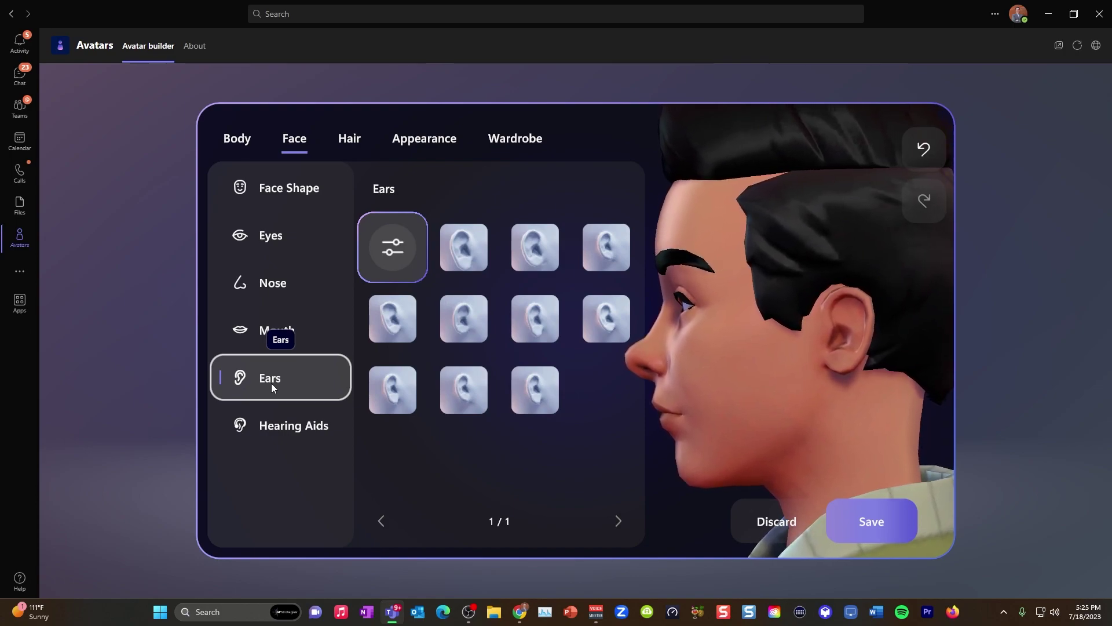
pyautogui.click(529, 322)
pyautogui.click(393, 248)
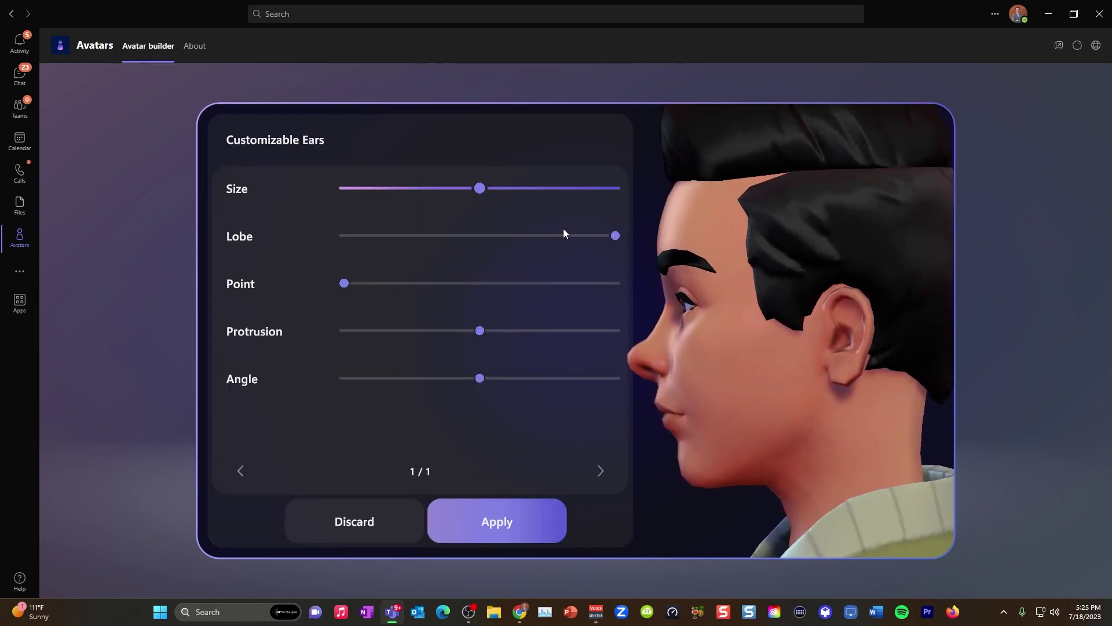
pyautogui.moveTo(486, 188); pyautogui.dragTo(524, 193)
pyautogui.moveTo(479, 330)
pyautogui.mouseDown()
pyautogui.moveTo(623, 325)
pyautogui.moveTo(487, 309)
pyautogui.mouseUp()
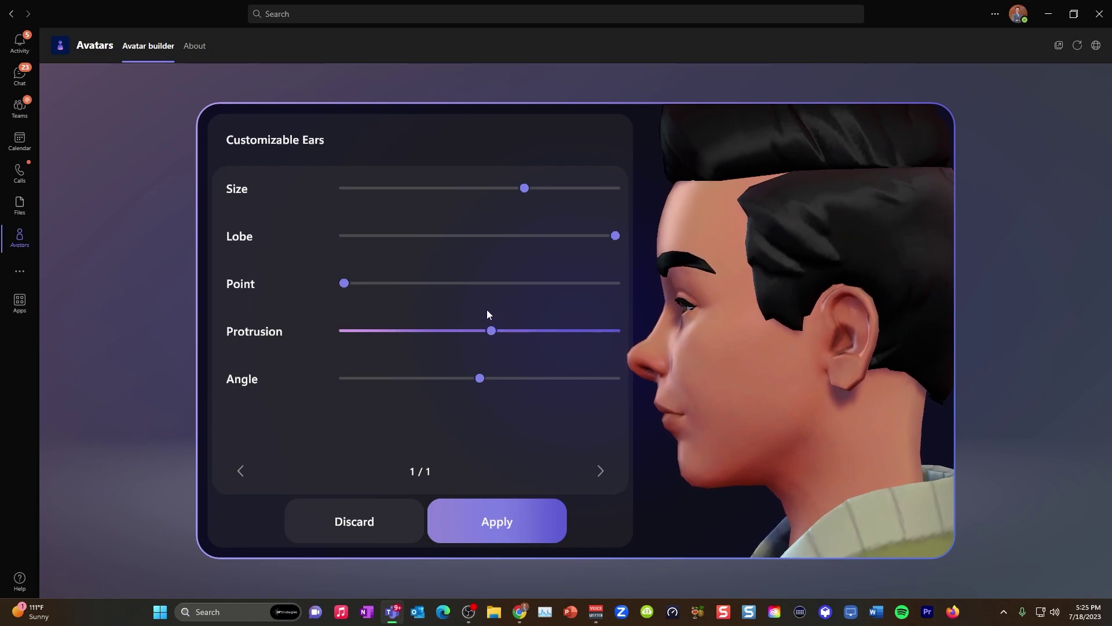
pyautogui.moveTo(481, 377)
pyautogui.mouseDown()
pyautogui.moveTo(585, 385)
pyautogui.moveTo(489, 379)
pyautogui.mouseUp()
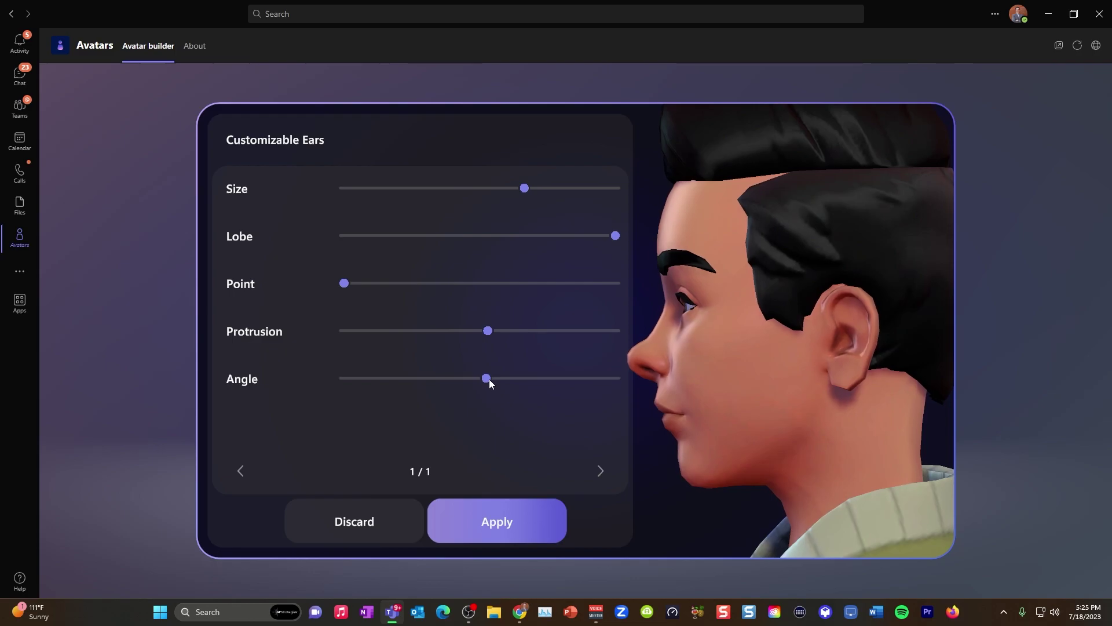
pyautogui.click(495, 500)
# Step: Try the cochlear implant and hearing aid options on the avatar and return to No Hearing Aid
pyautogui.click(474, 241)
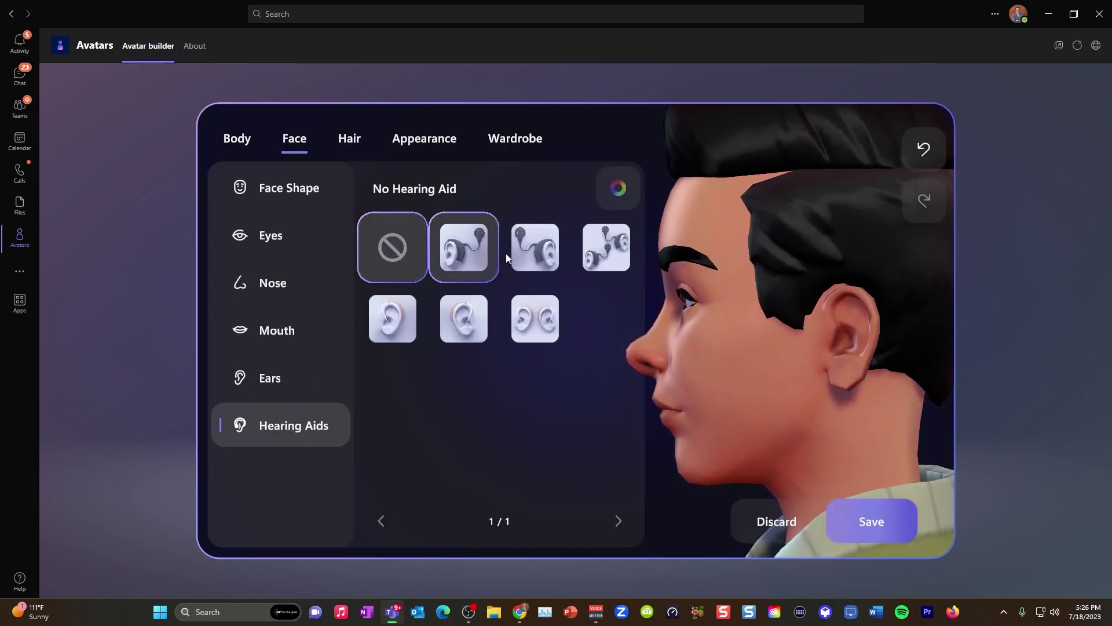
pyautogui.click(546, 257)
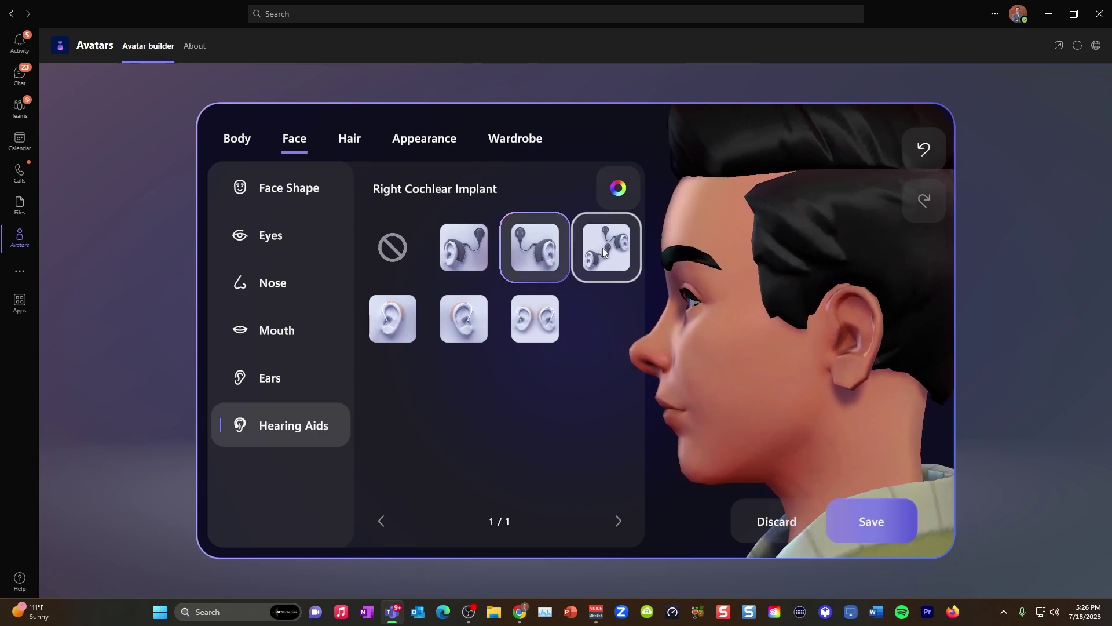
pyautogui.click(604, 248)
pyautogui.click(502, 326)
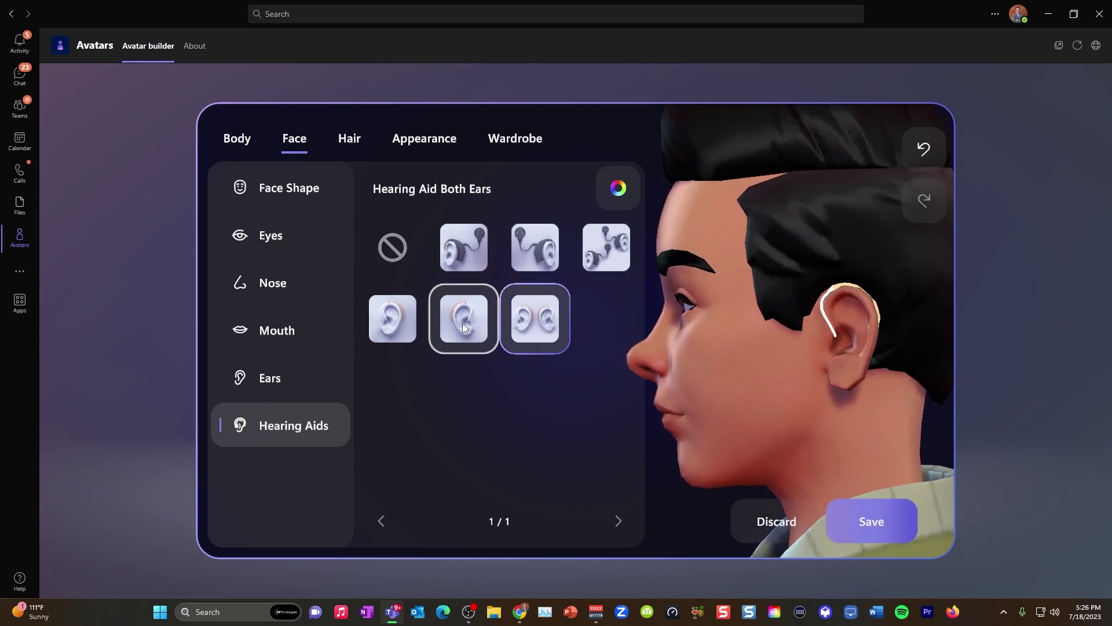
pyautogui.click(463, 320)
pyautogui.click(392, 319)
pyautogui.click(389, 254)
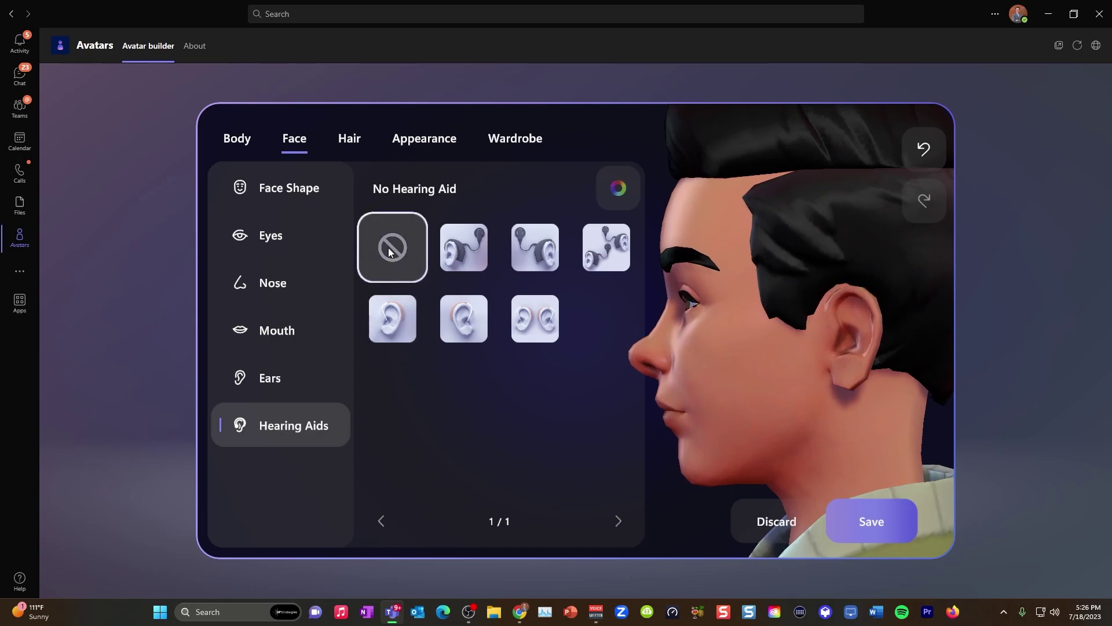
# Step: Try several hair styles on the avatar, including Short straight pompadour and styles in the second and third rows
pyautogui.click(355, 138)
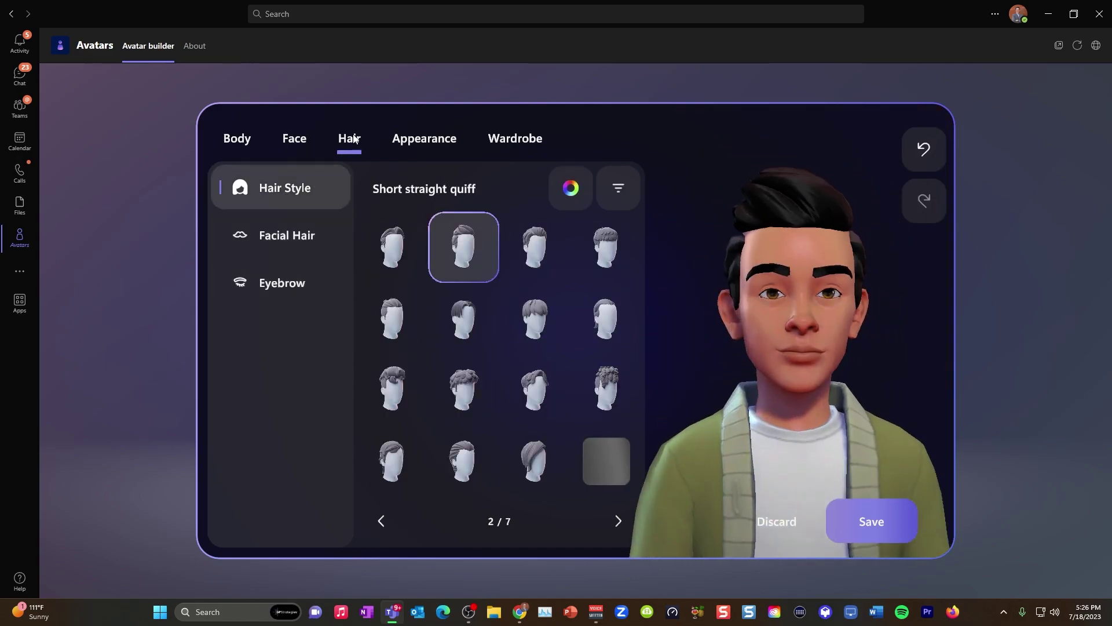
pyautogui.click(396, 256)
pyautogui.click(519, 243)
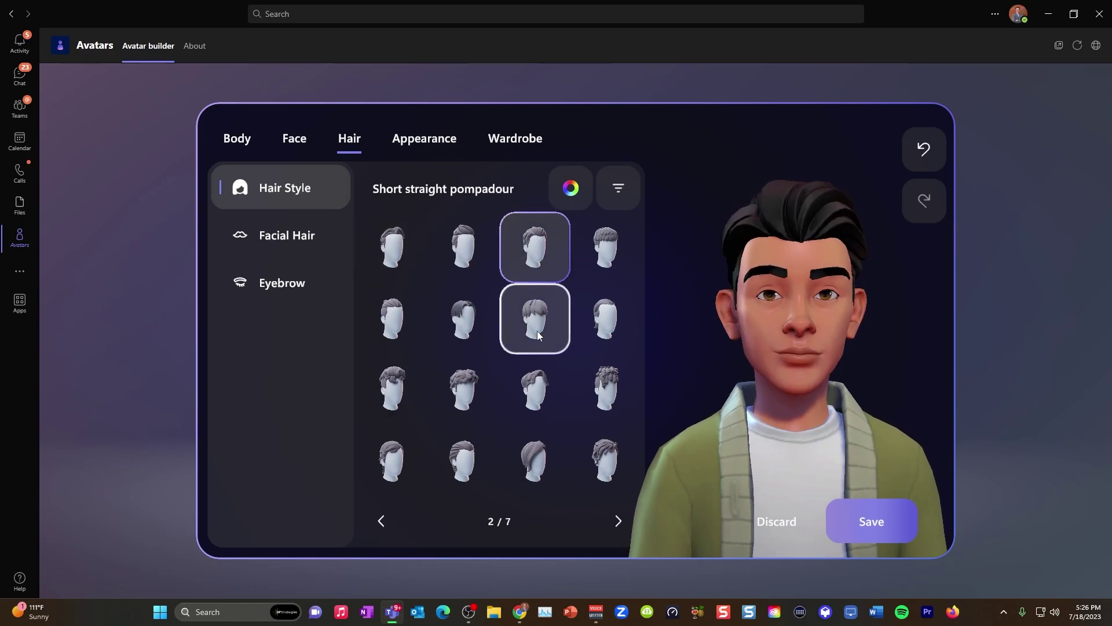
pyautogui.click(537, 332)
pyautogui.click(534, 390)
pyautogui.click(443, 398)
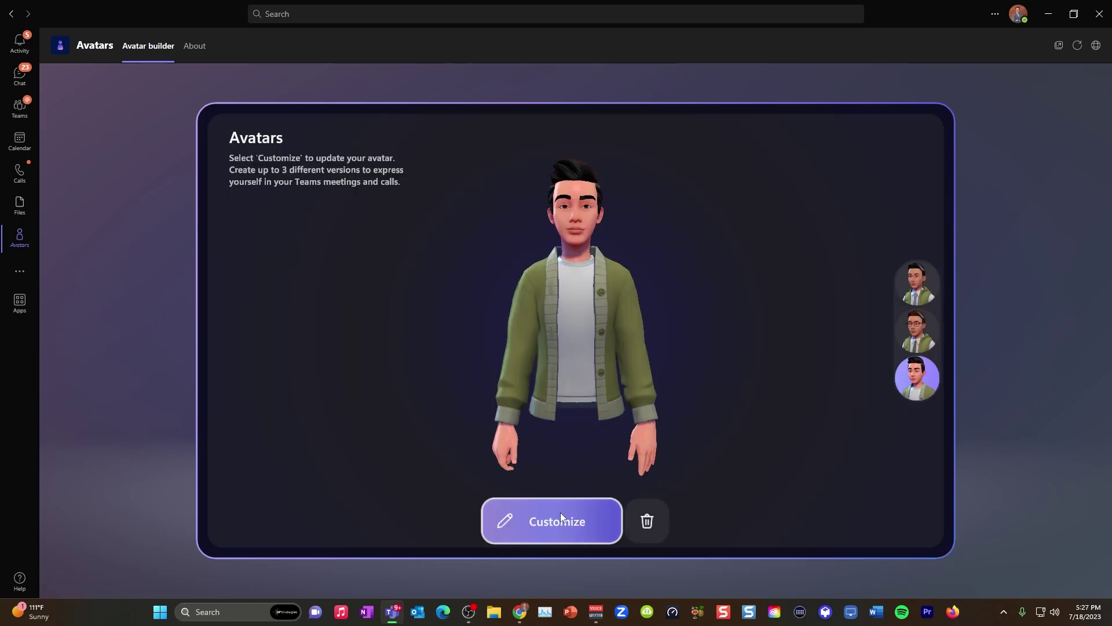
# Step: Reopen the new avatar for customization and show its facial hair options
pyautogui.click(561, 515)
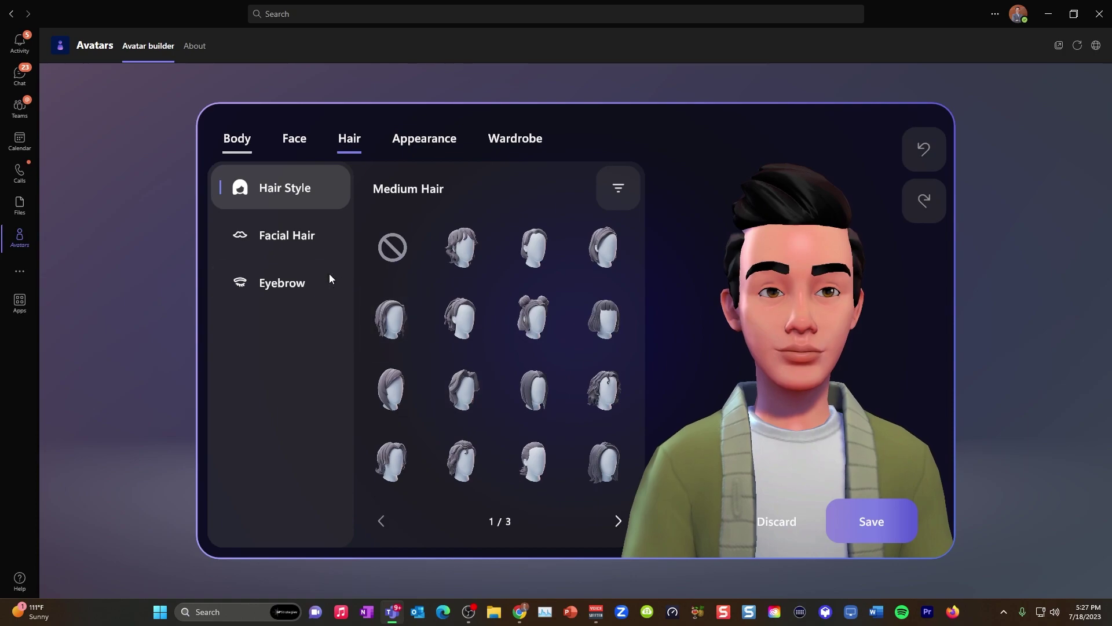
pyautogui.click(281, 234)
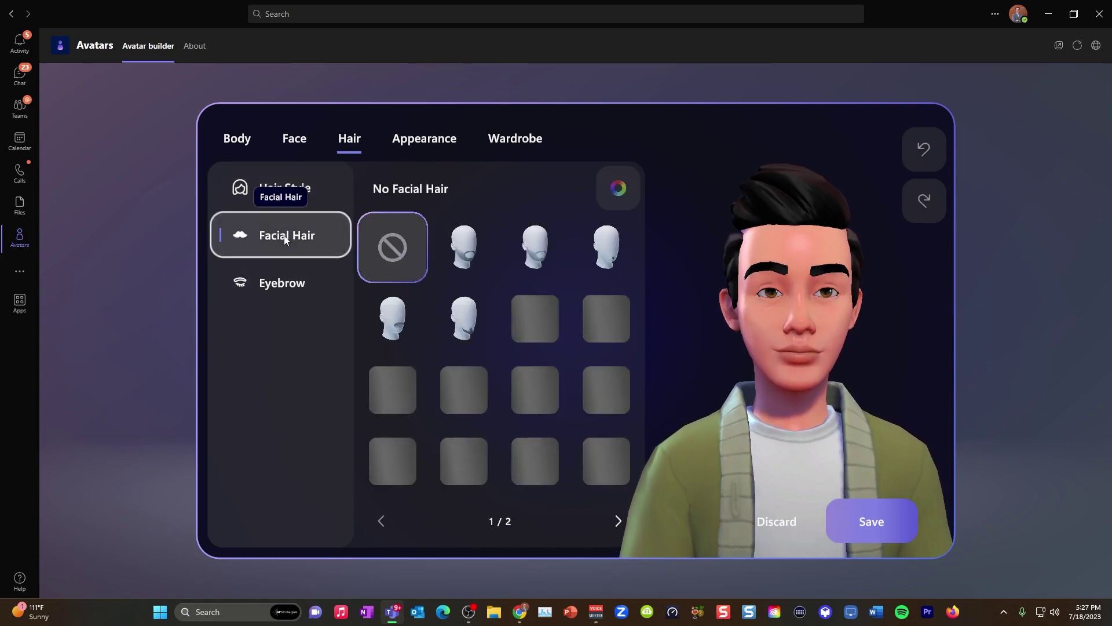
# Step: Try facial hair styles such as Trimmed Goatee, Van Dyke Beard, Walrus Mustache and Bandholz Beard, and return to No Facial Hair
pyautogui.click(539, 331)
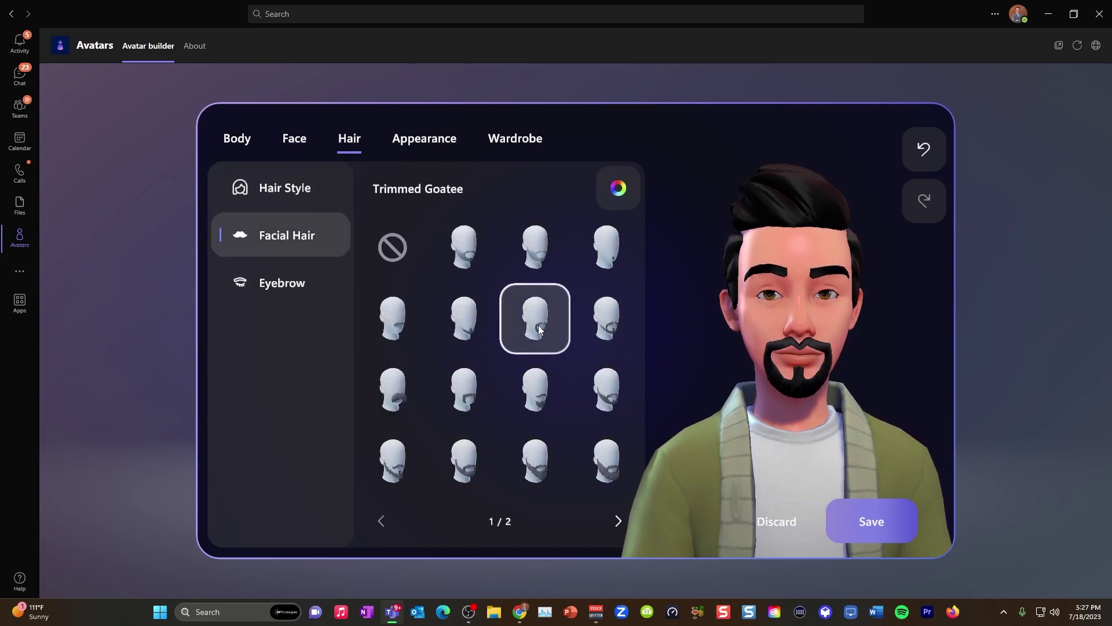
pyautogui.click(600, 325)
pyautogui.click(536, 390)
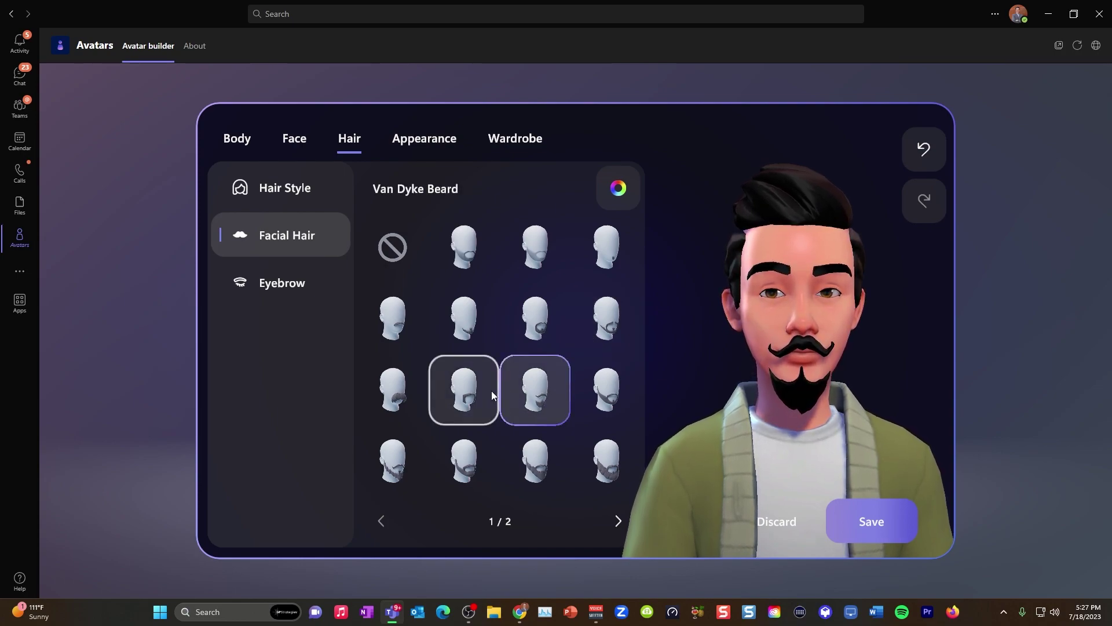
pyautogui.click(398, 395)
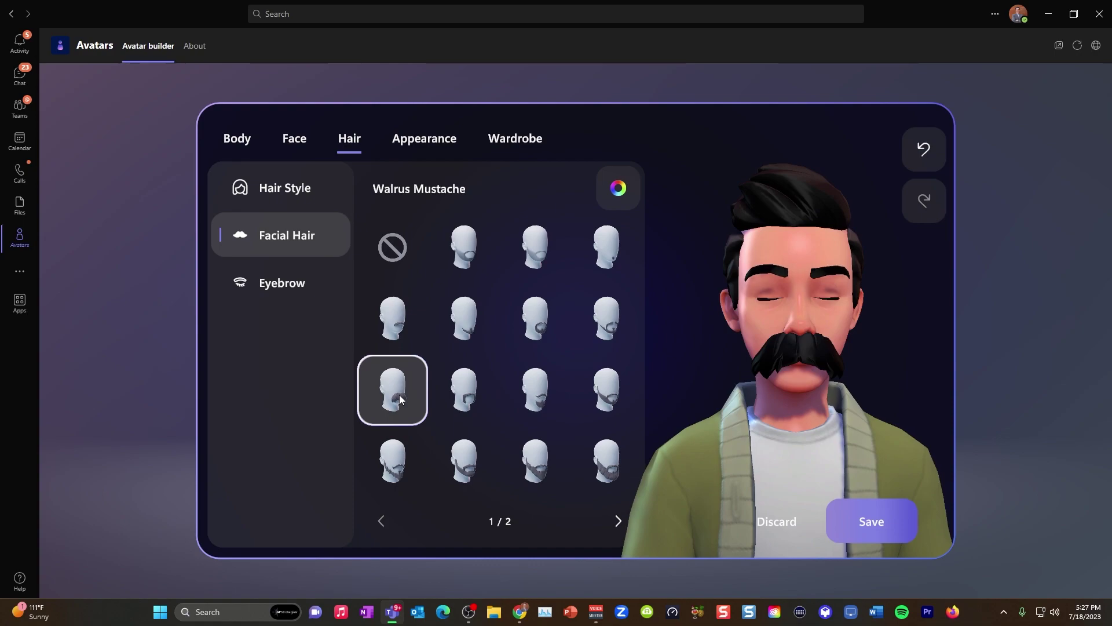
pyautogui.click(464, 461)
pyautogui.click(534, 472)
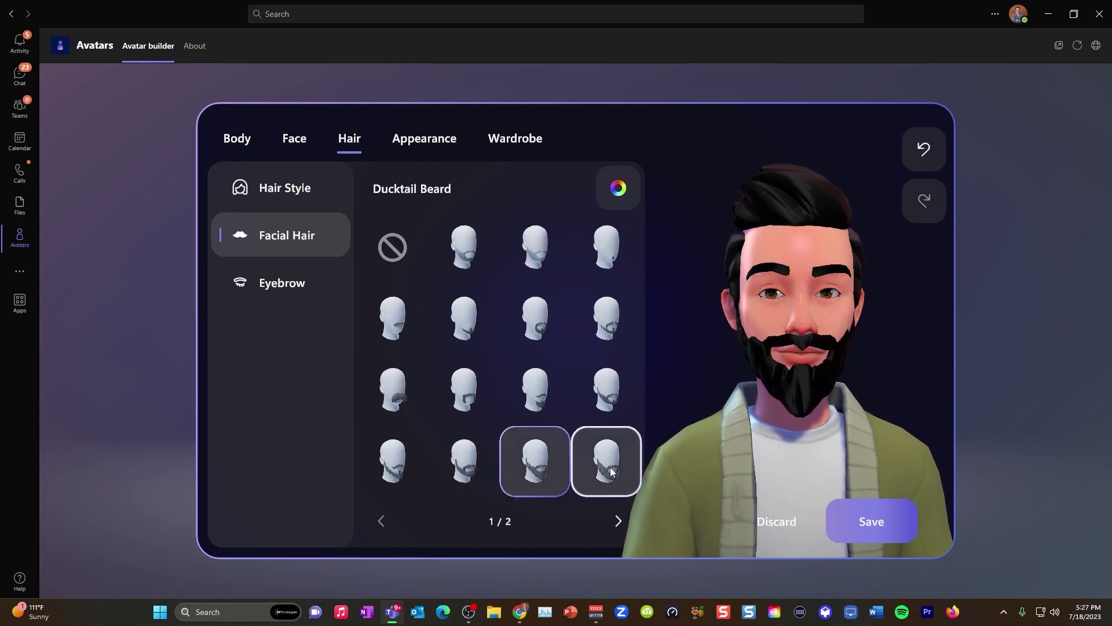
pyautogui.click(609, 470)
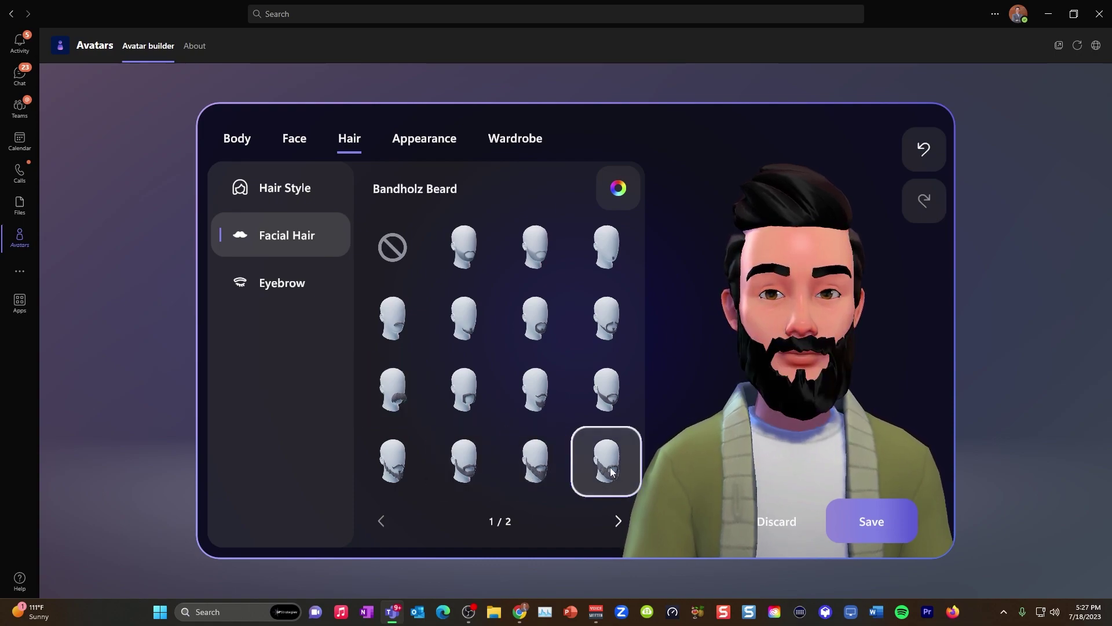
pyautogui.click(611, 260)
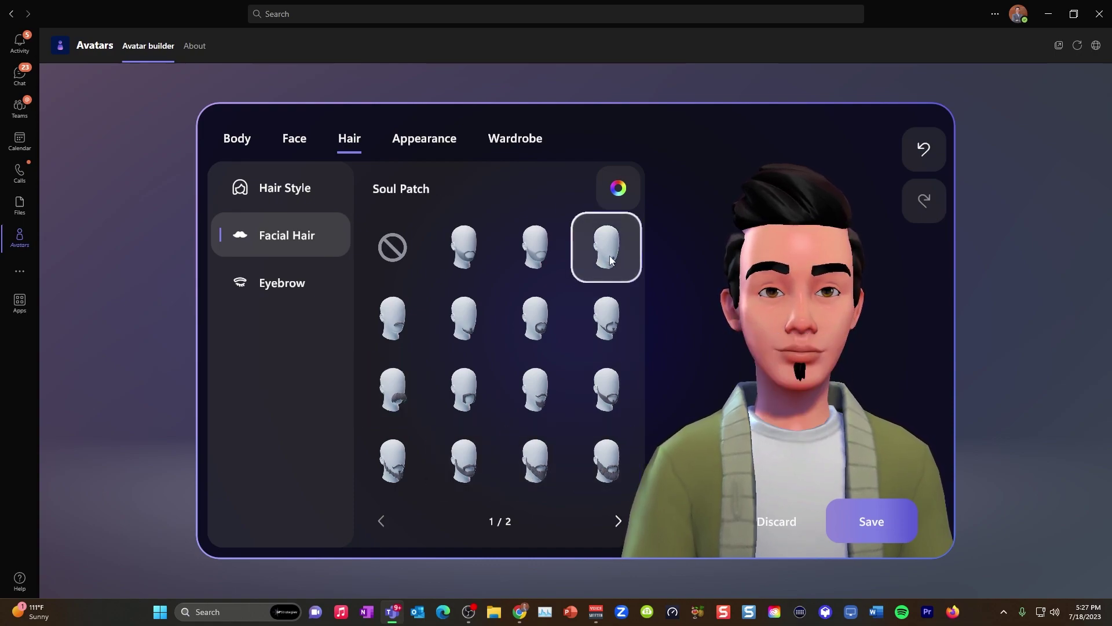
pyautogui.click(464, 252)
pyautogui.click(389, 255)
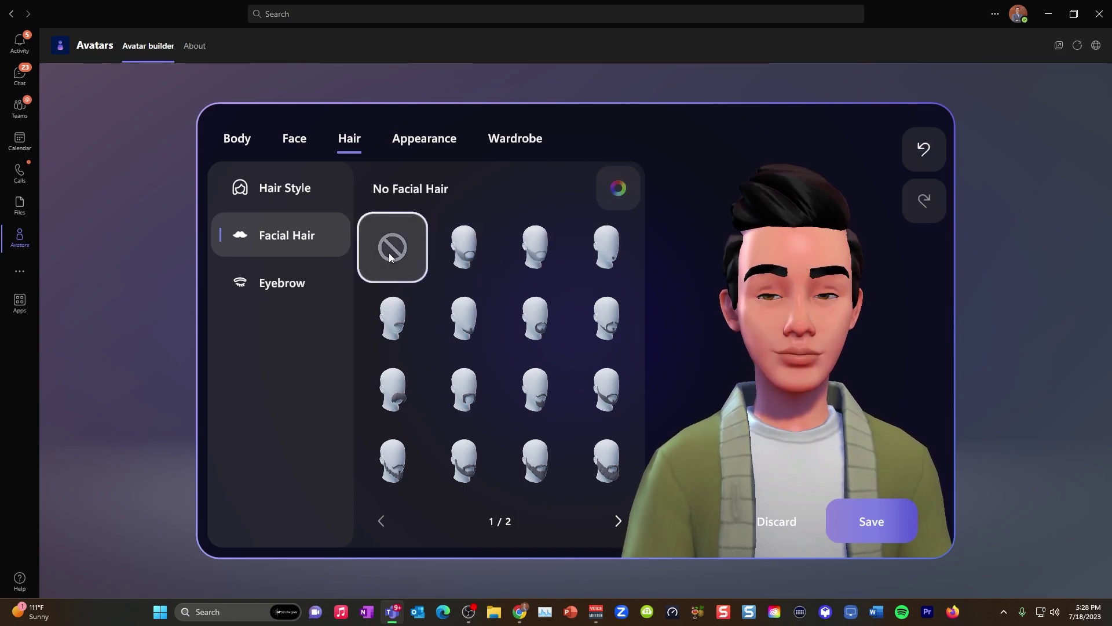
# Step: Try several eyebrow styles on the avatar, including S-Shaped Thin and Straight, and choose Soft Angled
pyautogui.click(299, 290)
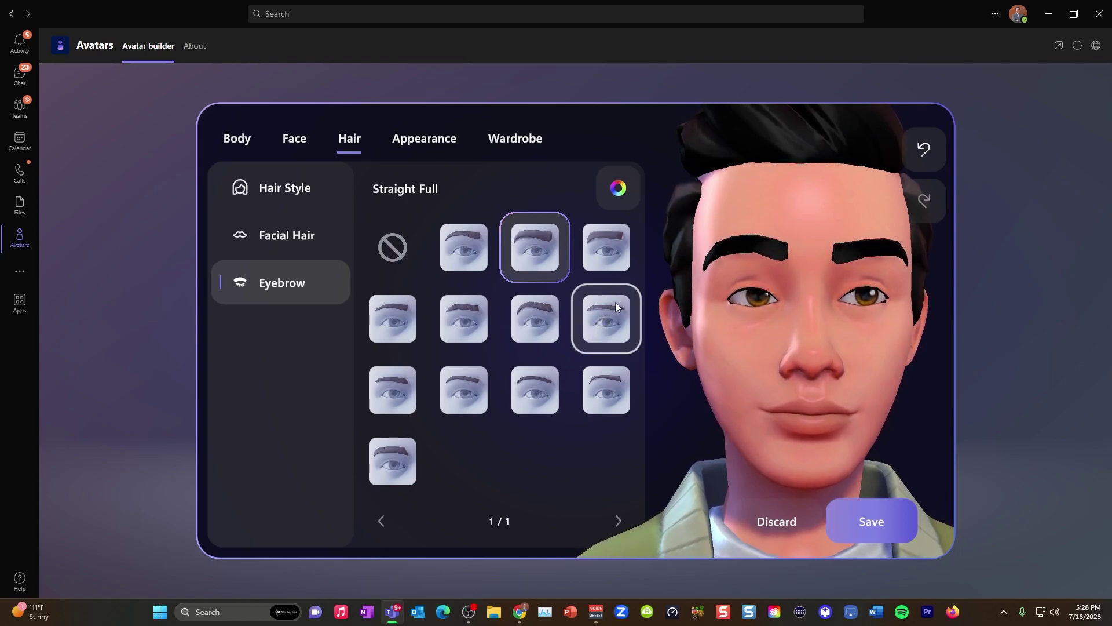
pyautogui.click(530, 389)
pyautogui.click(470, 391)
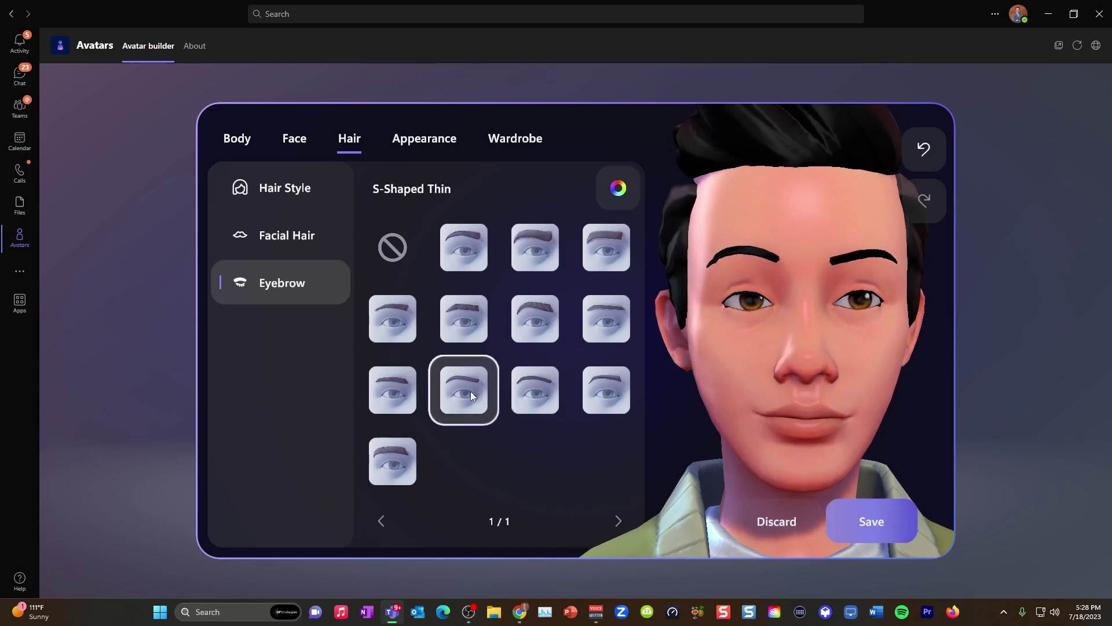
pyautogui.click(412, 384)
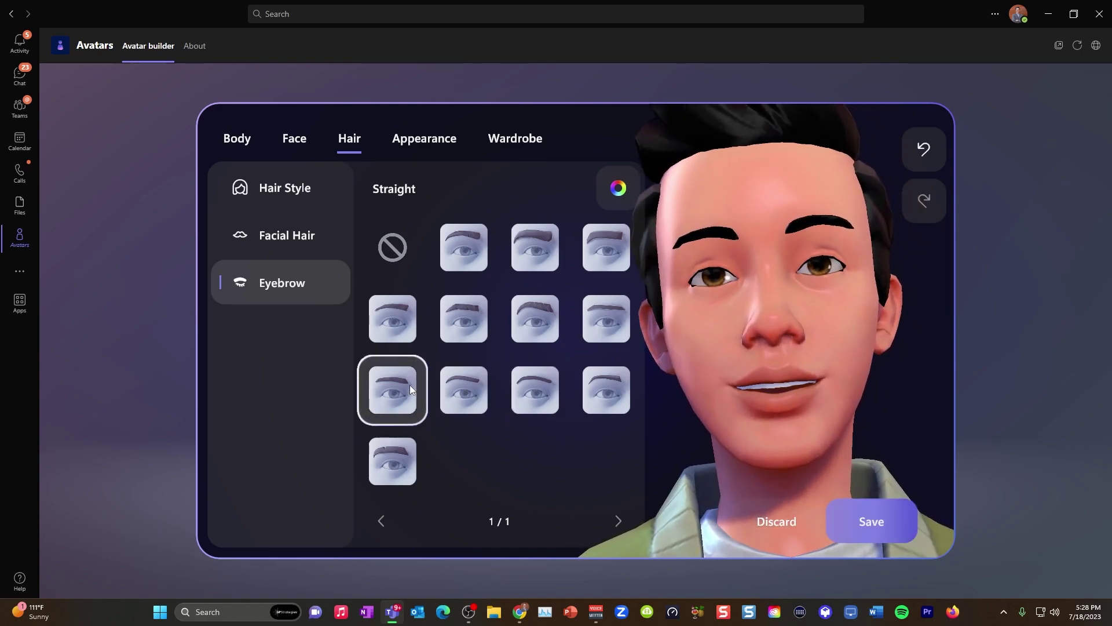
pyautogui.click(388, 450)
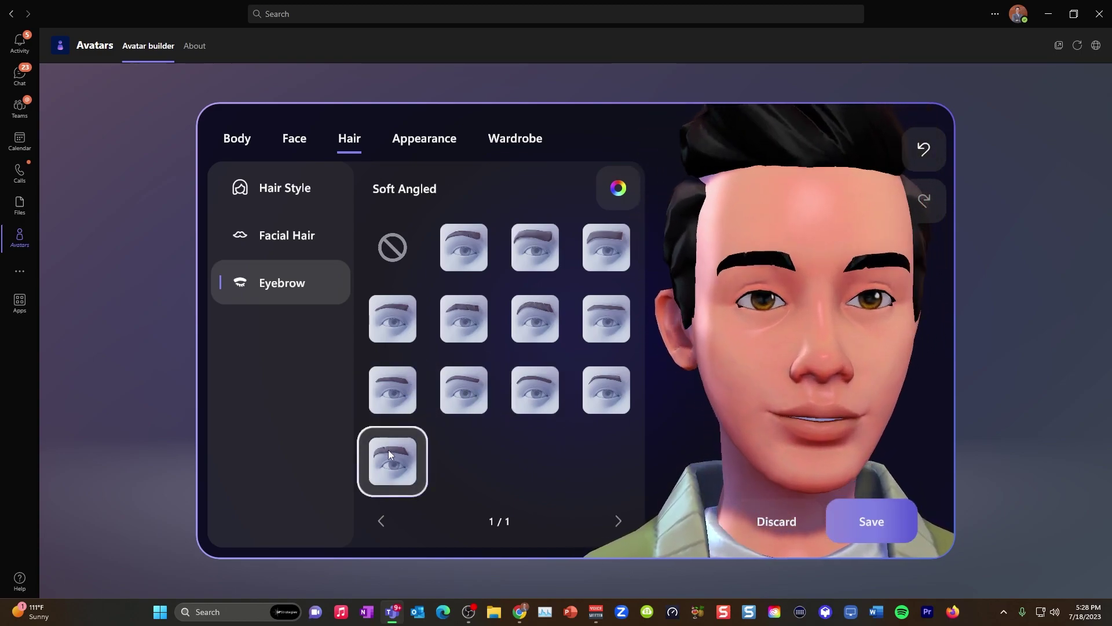
# Step: Try different face lines on the avatar and apply the first style in the second row
pyautogui.click(428, 139)
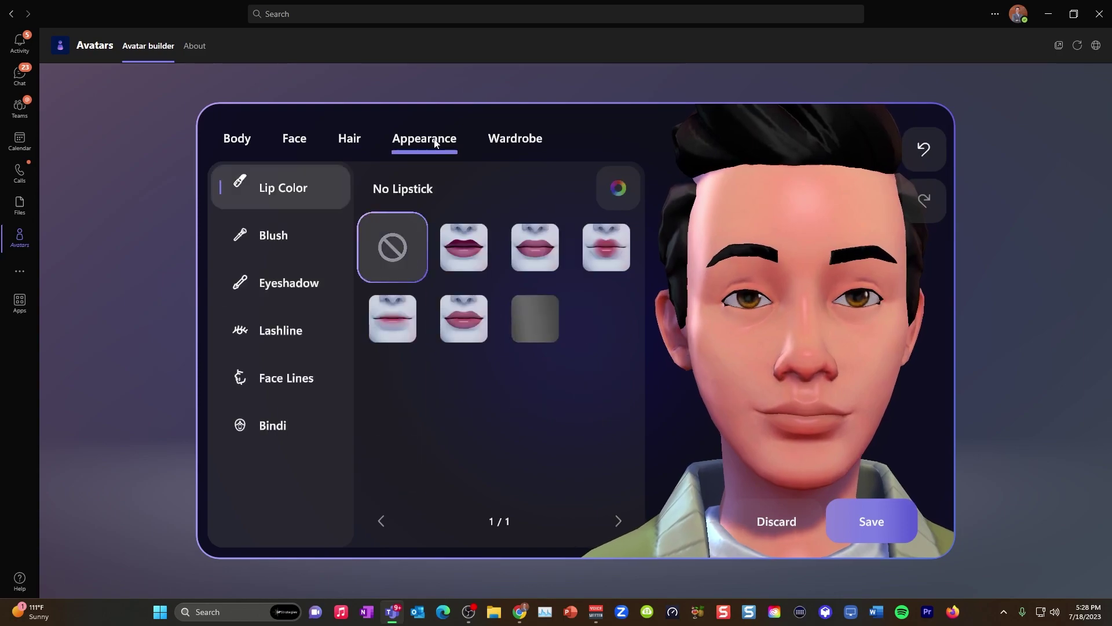
pyautogui.click(304, 380)
pyautogui.click(606, 250)
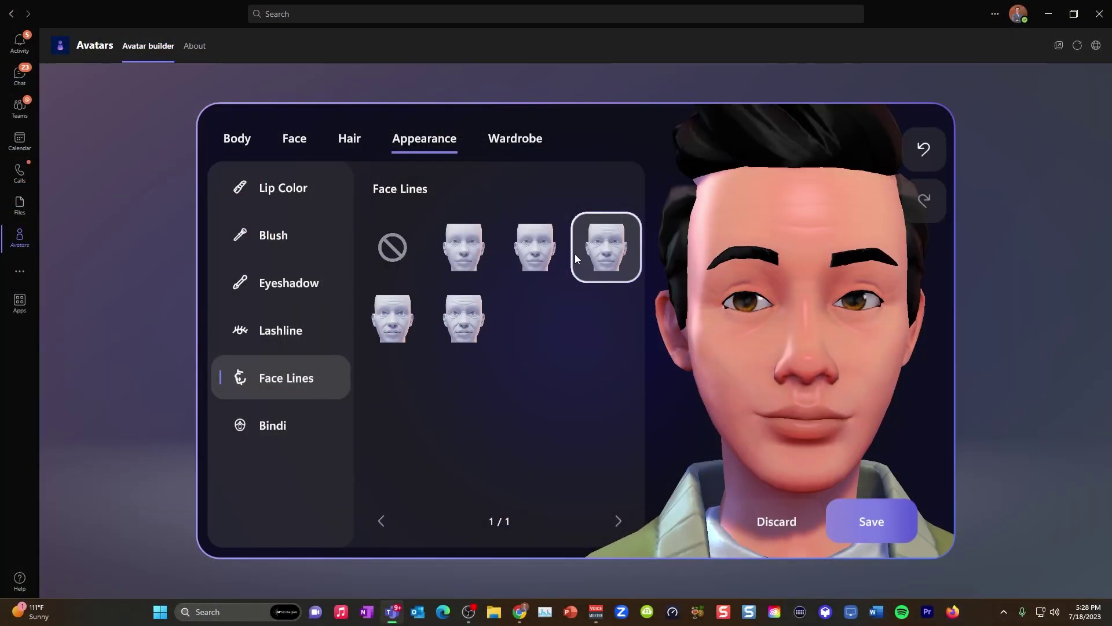
pyautogui.click(539, 256)
pyautogui.click(619, 246)
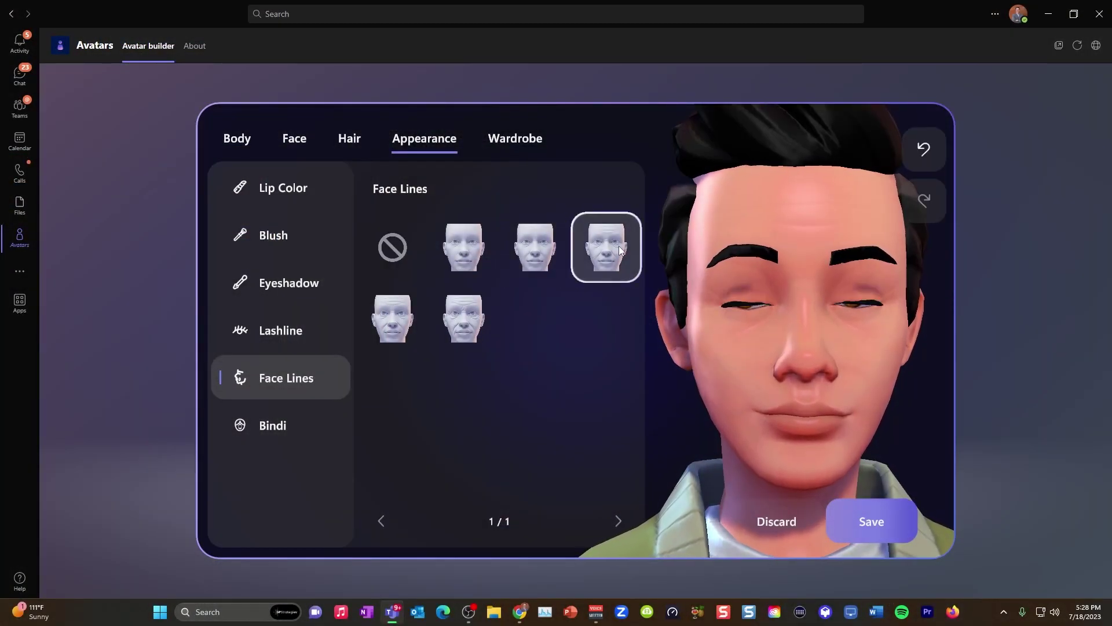
pyautogui.click(416, 318)
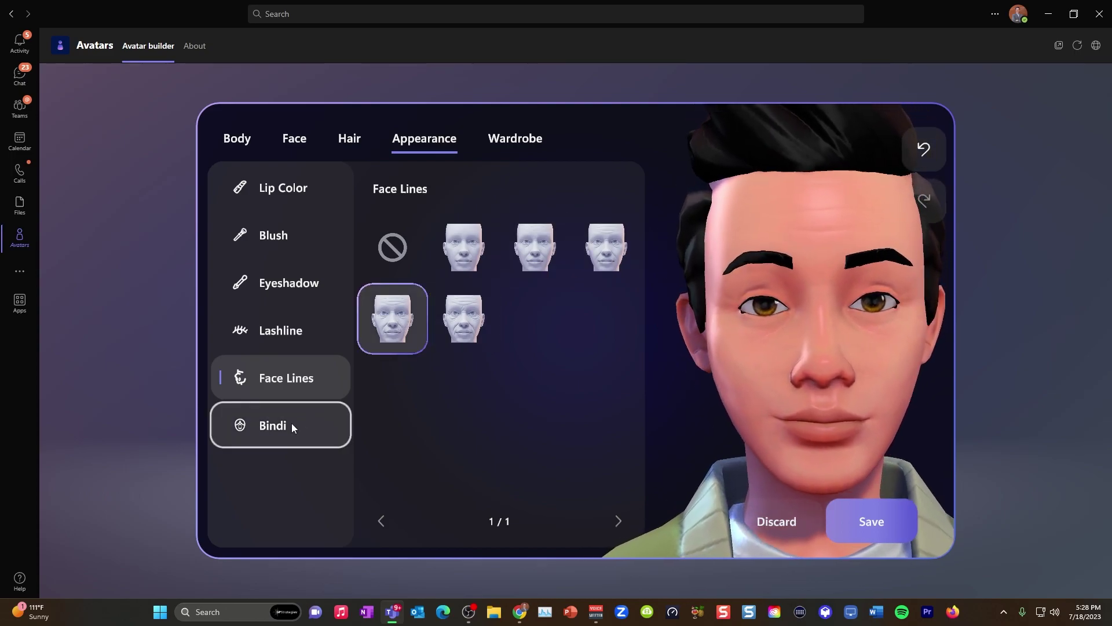
# Step: Try underlayers such as Basic Polo, Peplum Blouse and Clippy T-shirt, and dress the avatar in Button Up with Suspenders
pyautogui.click(507, 140)
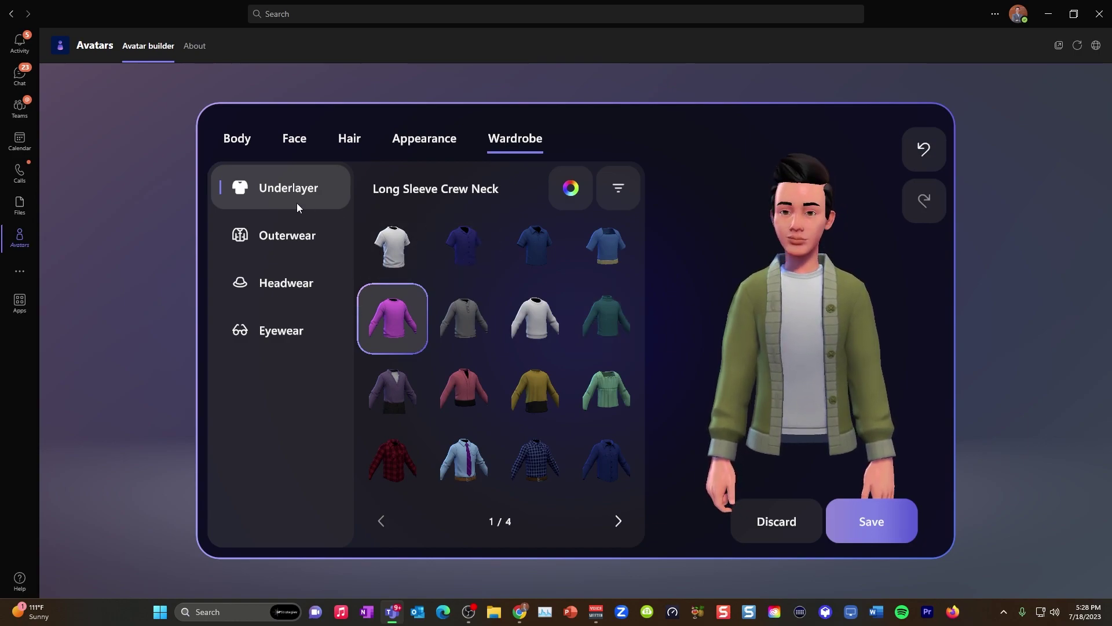
pyautogui.click(536, 246)
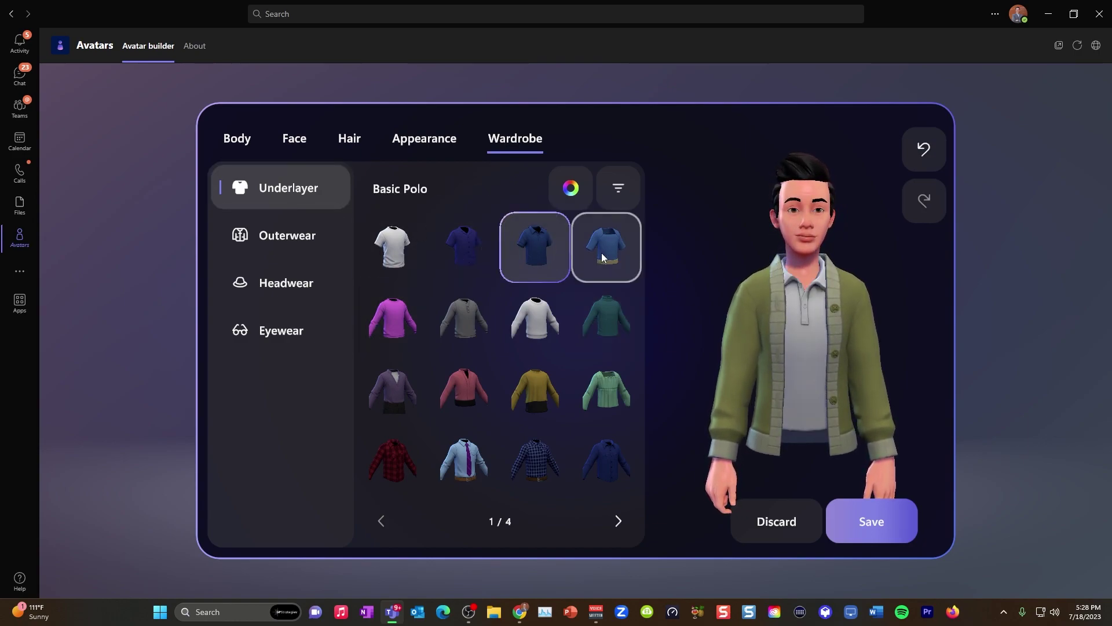
pyautogui.click(606, 255)
pyautogui.click(610, 328)
pyautogui.click(606, 391)
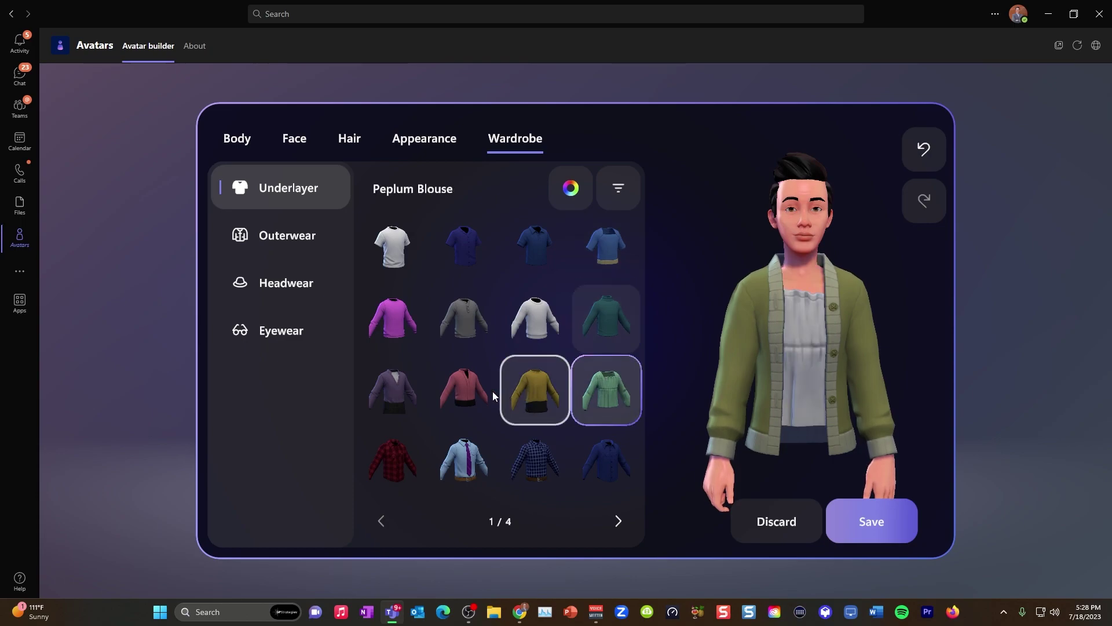
pyautogui.click(620, 523)
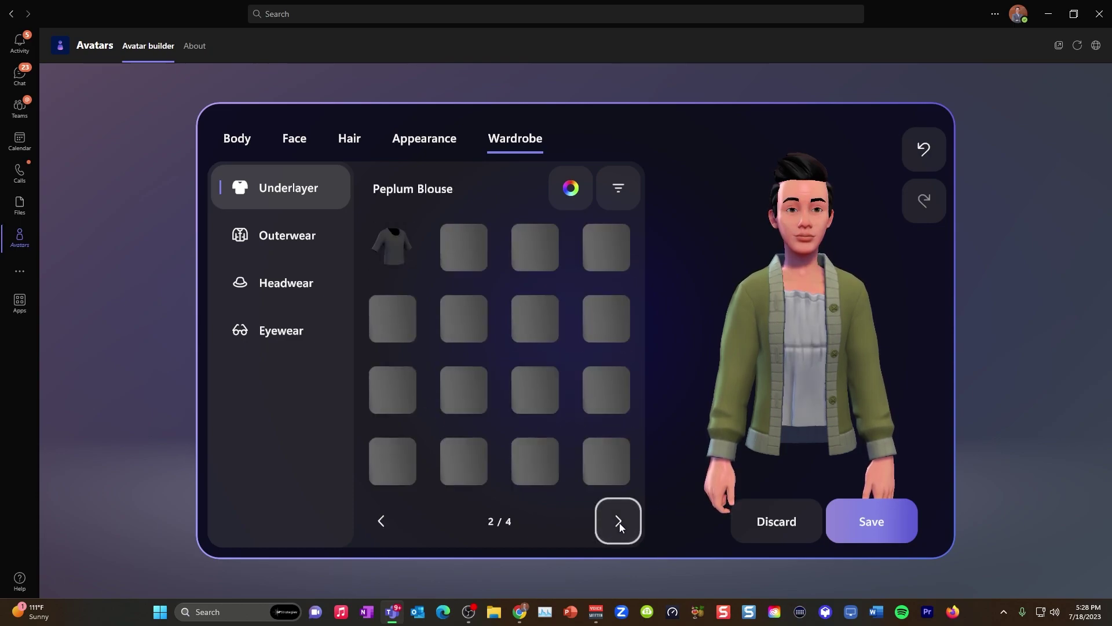
pyautogui.click(467, 327)
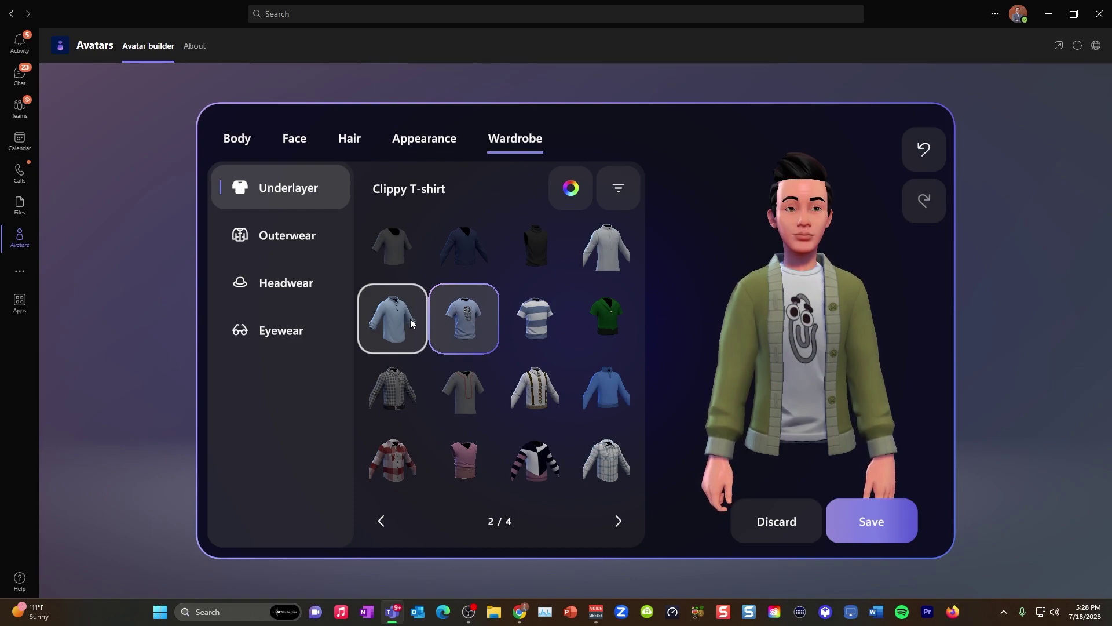
pyautogui.click(535, 389)
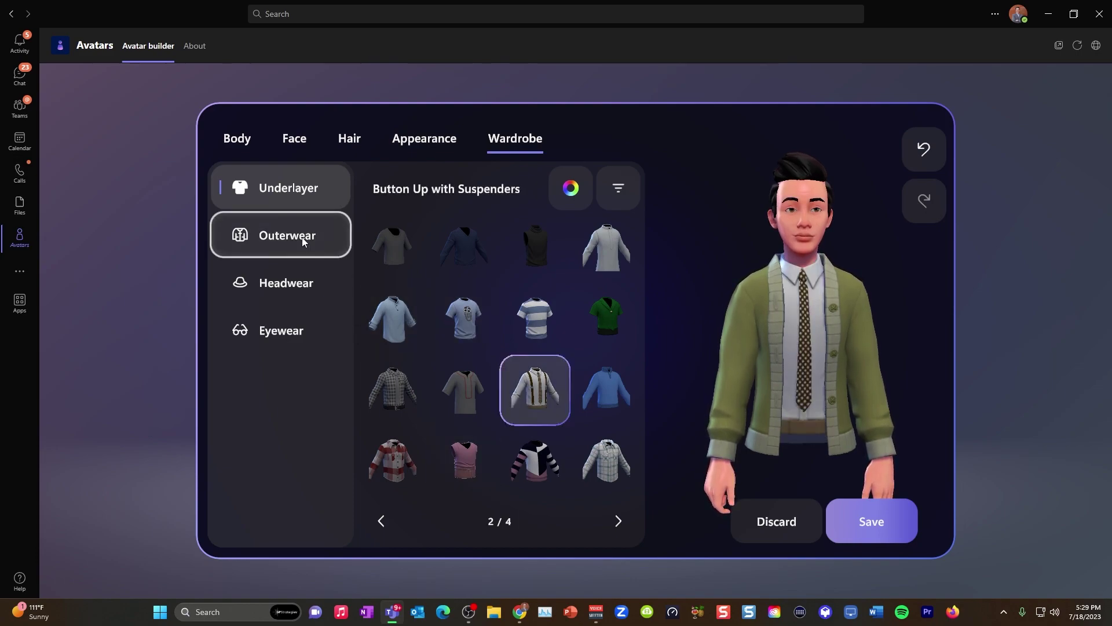
# Step: Try outerwear such as Drop Shoulder Cardigan and Blazer on the avatar, and choose the Hooded Puffy Vest
pyautogui.click(301, 240)
pyautogui.click(405, 256)
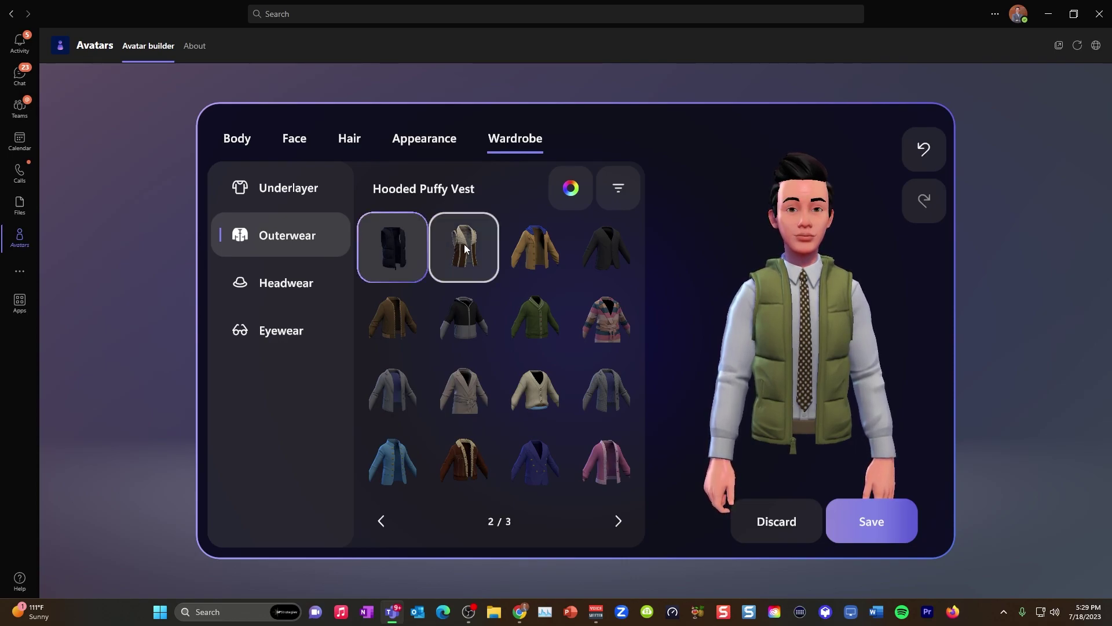
pyautogui.click(607, 316)
pyautogui.click(539, 382)
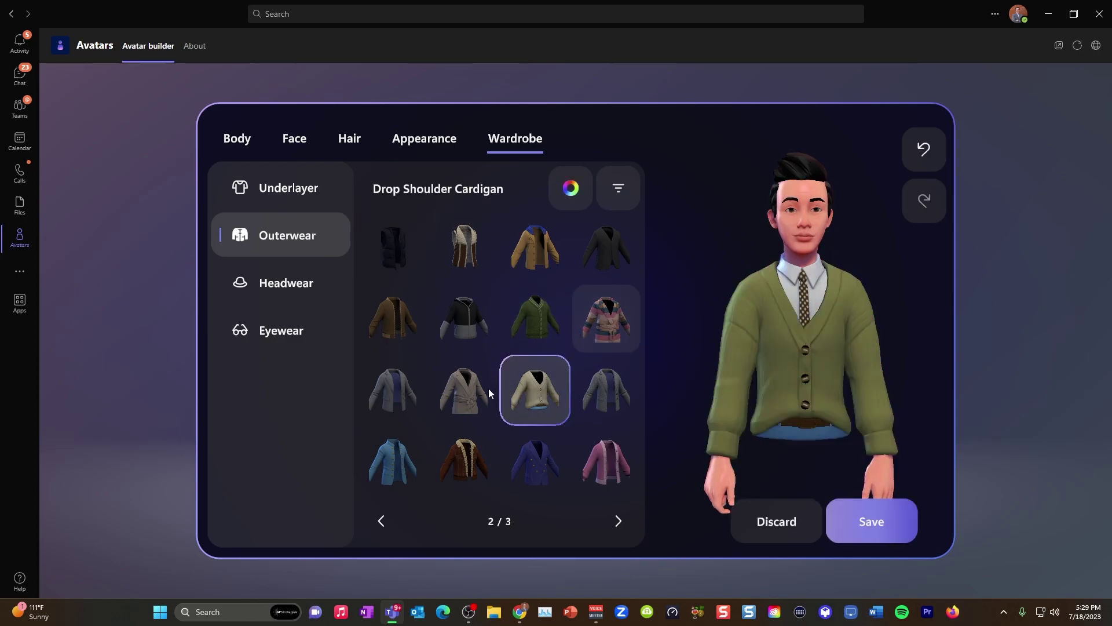
pyautogui.click(475, 389)
pyautogui.click(401, 391)
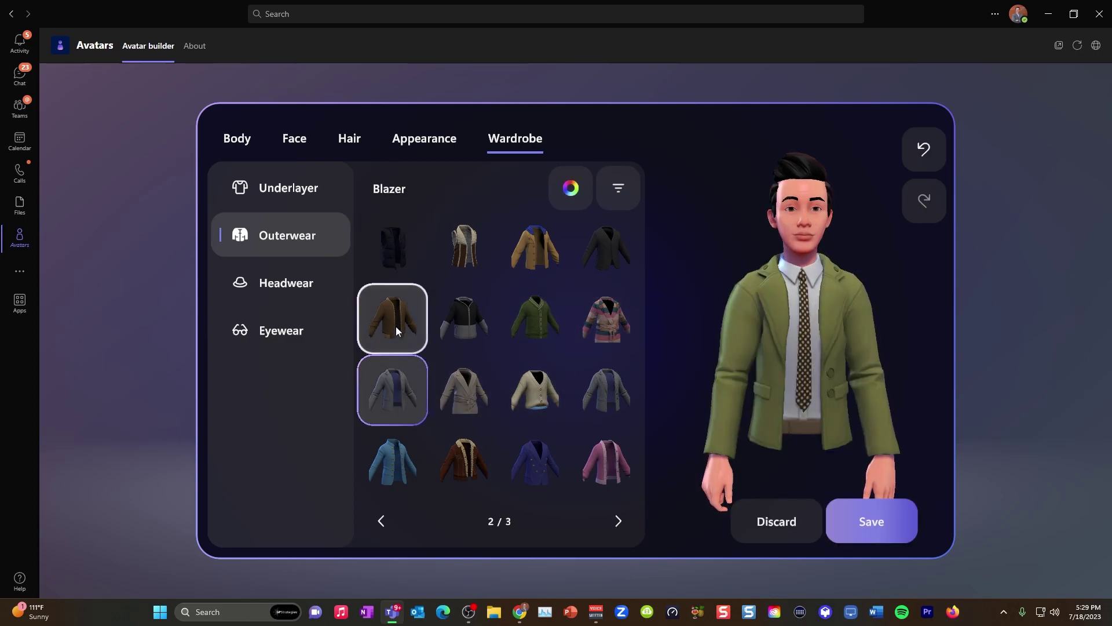
pyautogui.click(395, 326)
pyautogui.click(392, 270)
# Step: Try the Heart Leather Jacket and the striped Puffy Coat on the avatar, and return to the Hooded Puffy Vest
pyautogui.click(619, 520)
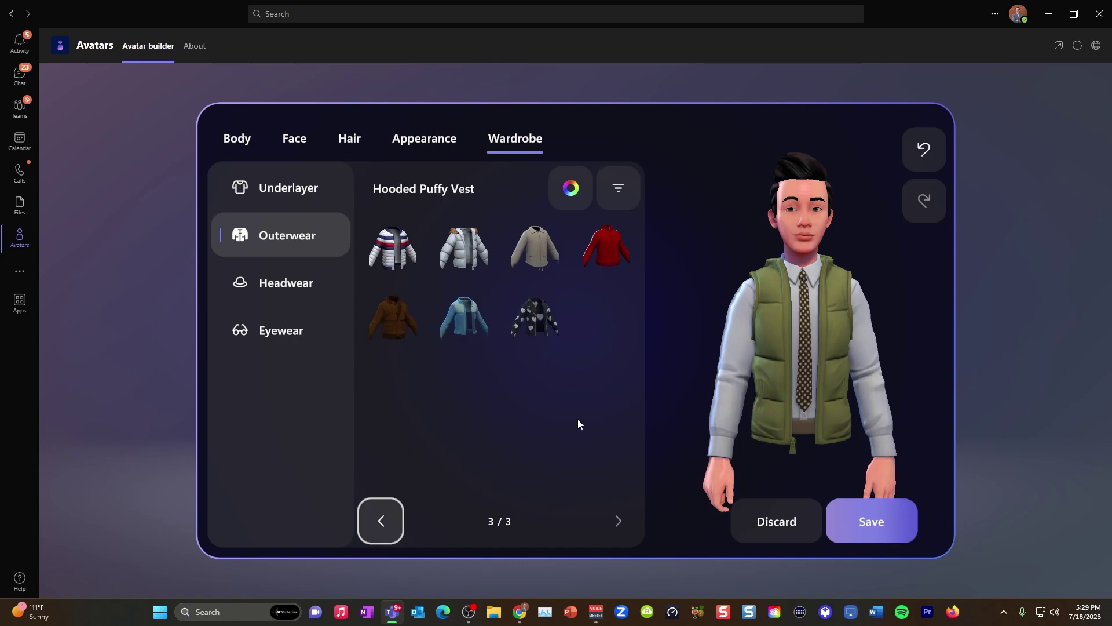
pyautogui.click(539, 321)
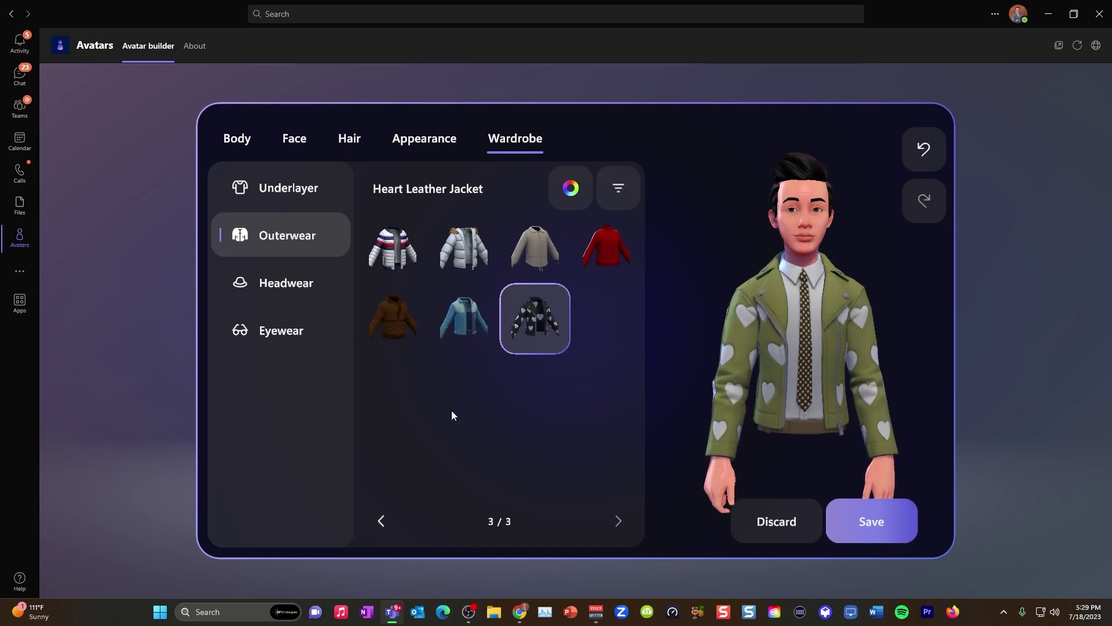
pyautogui.click(404, 267)
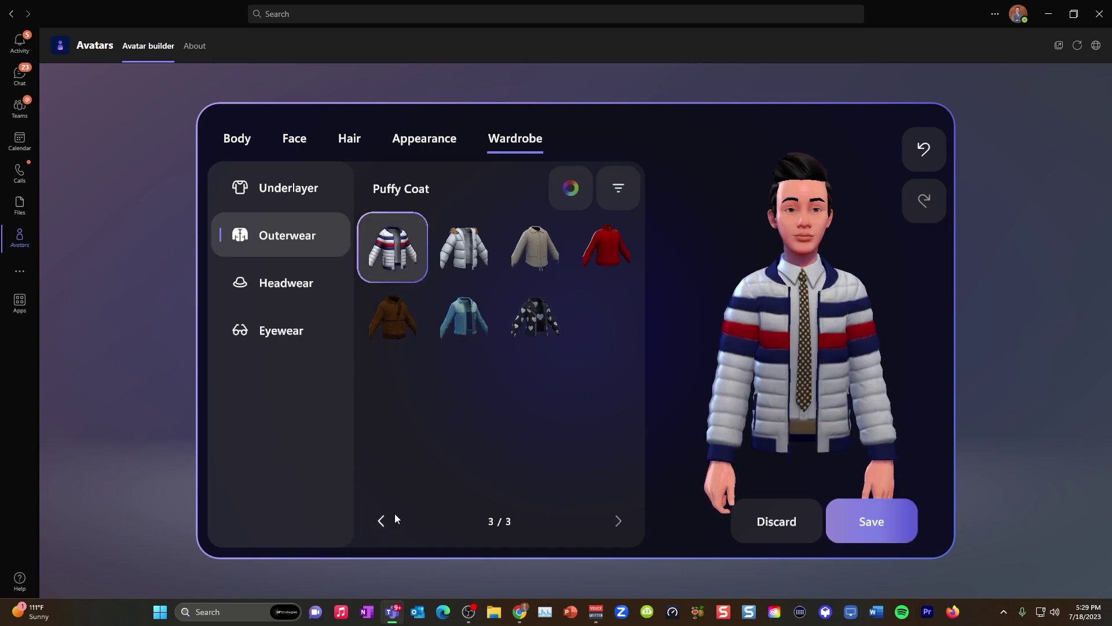
pyautogui.click(389, 517)
pyautogui.click(392, 248)
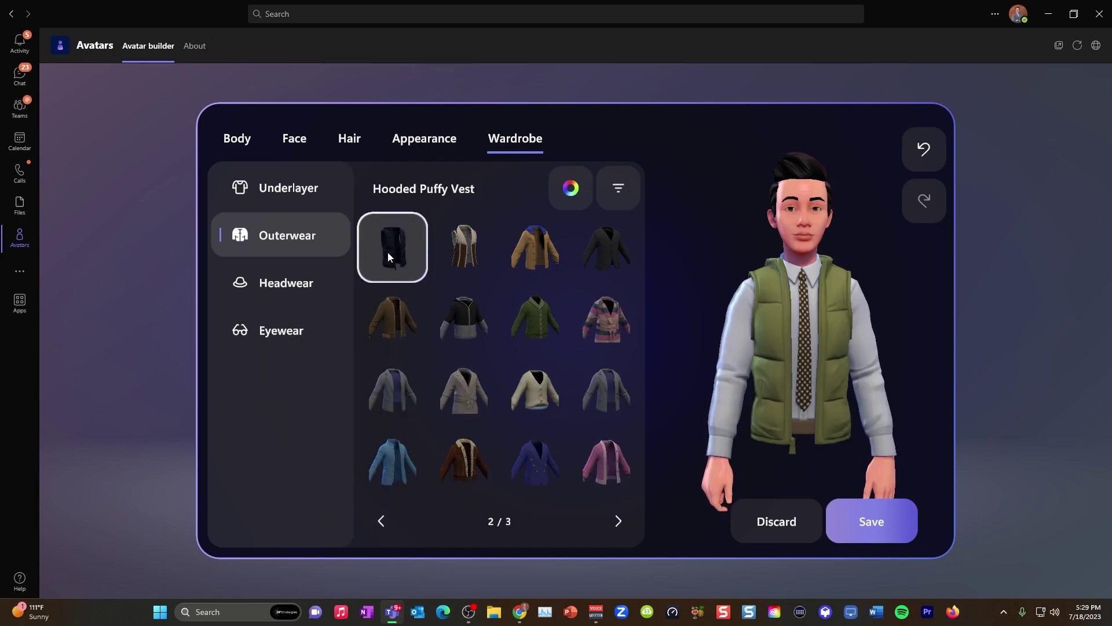
# Step: Try Sky Blue and orange on the vest, set its primary color to Teal and save the avatar
pyautogui.click(565, 190)
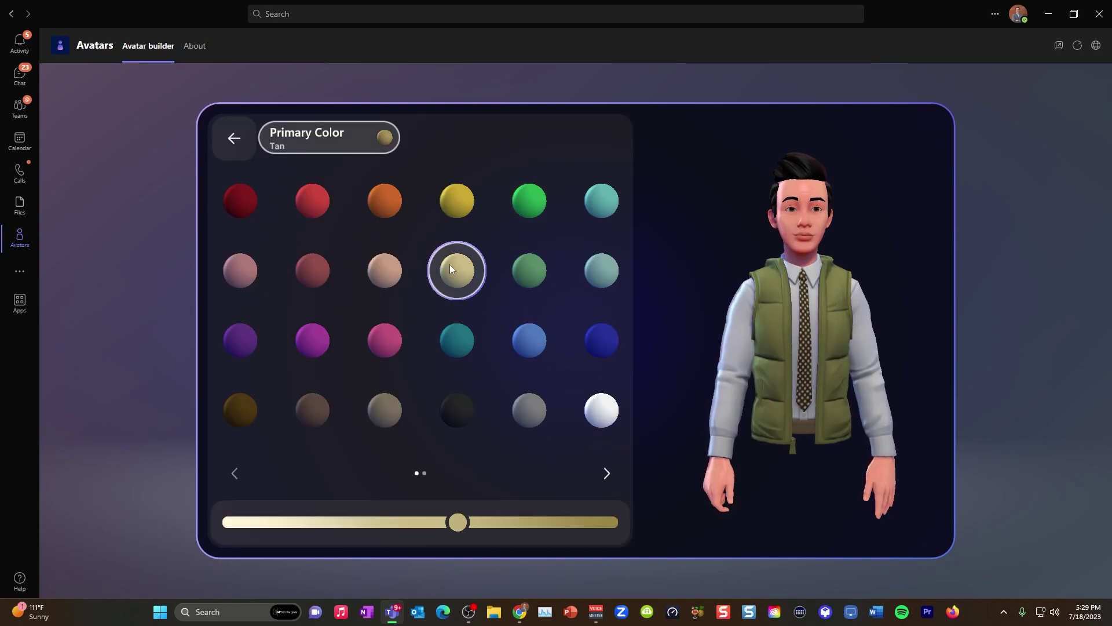
pyautogui.click(526, 343)
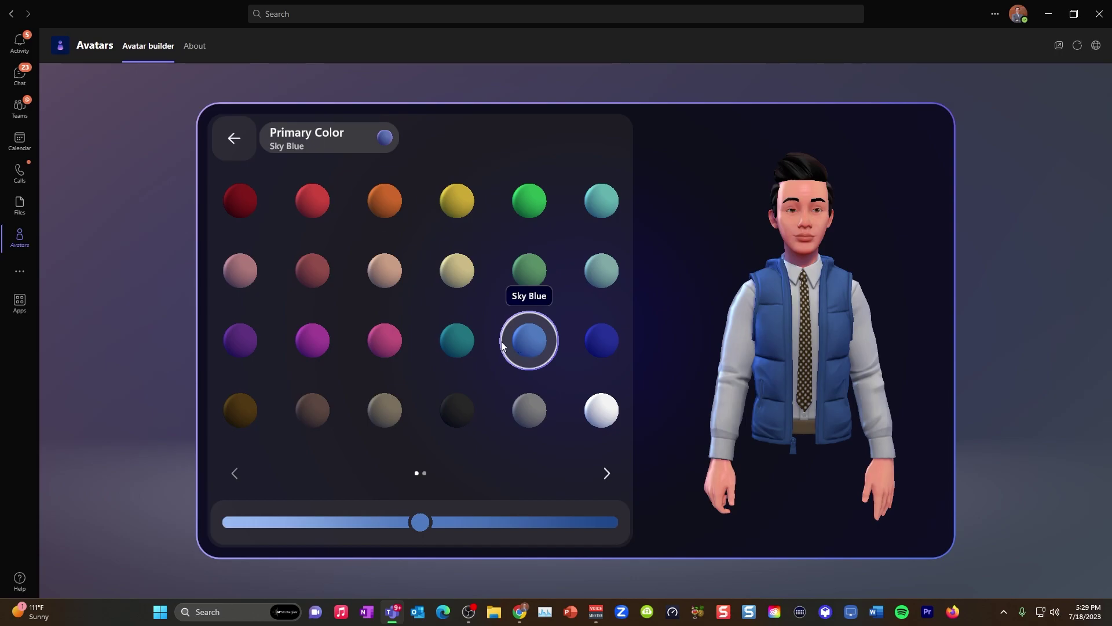
pyautogui.click(385, 200)
pyautogui.click(452, 346)
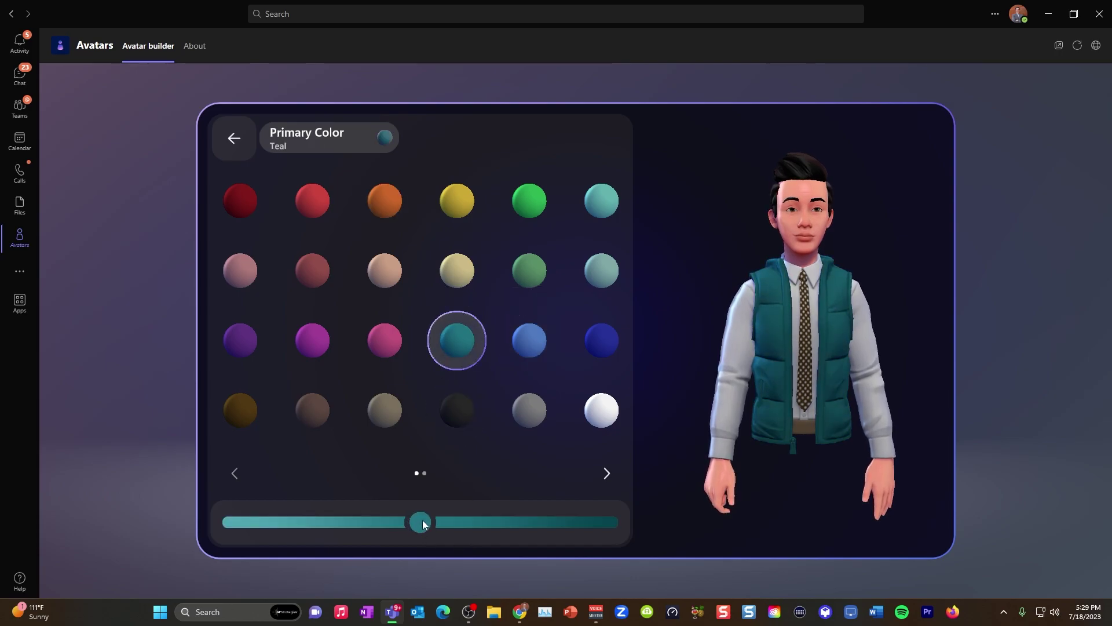
pyautogui.click(234, 138)
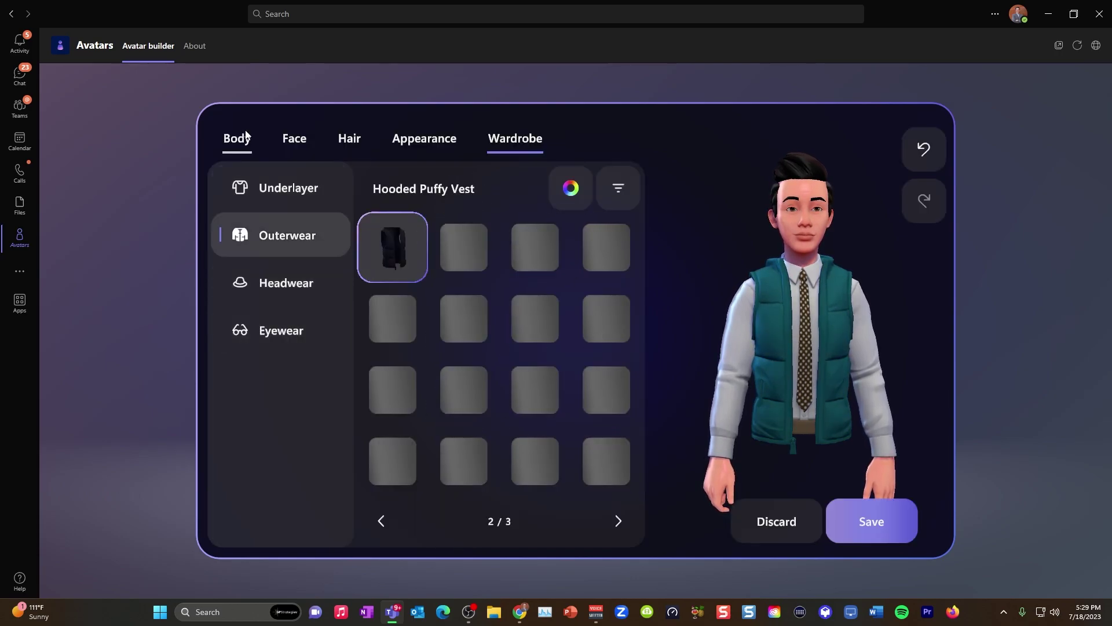
pyautogui.click(866, 528)
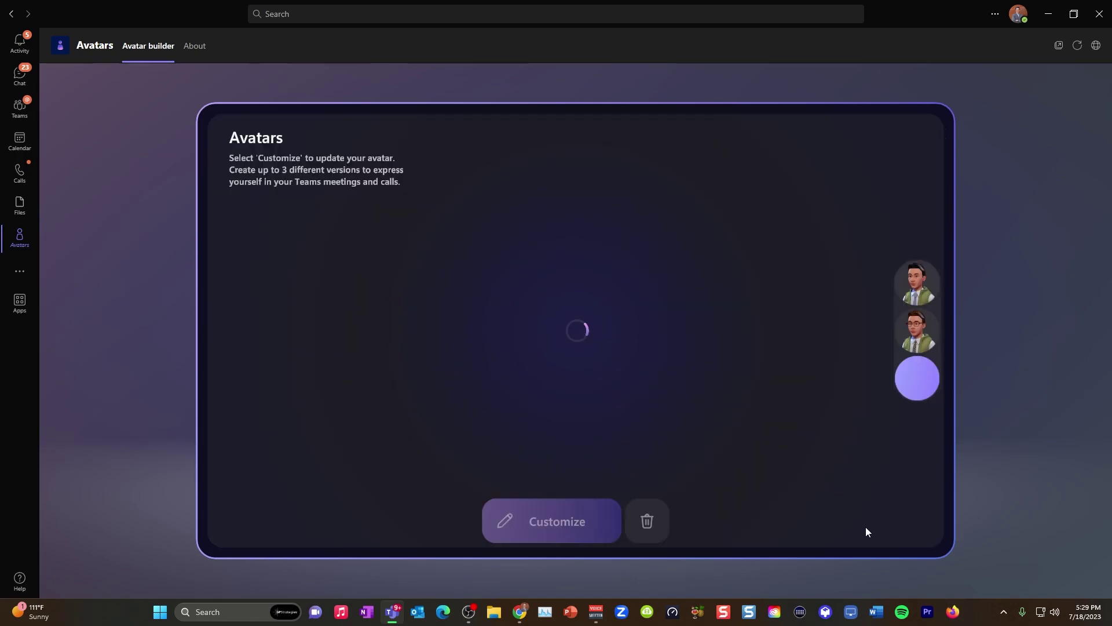
# Step: View the two other saved avatars and reselect the new one with the teal vest
pyautogui.click(922, 330)
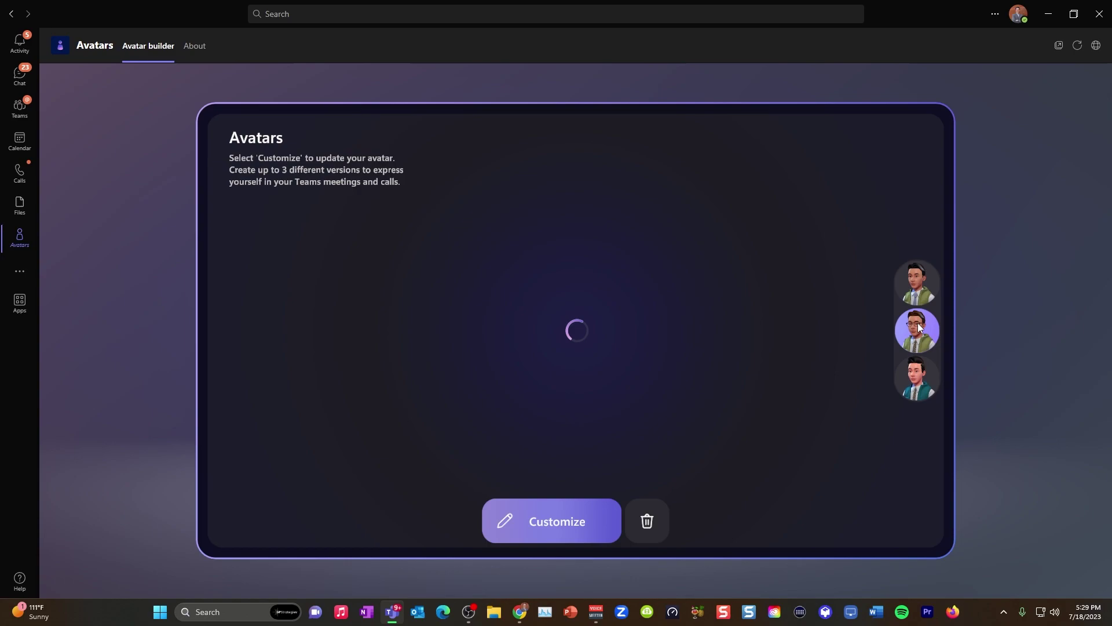
pyautogui.click(925, 290)
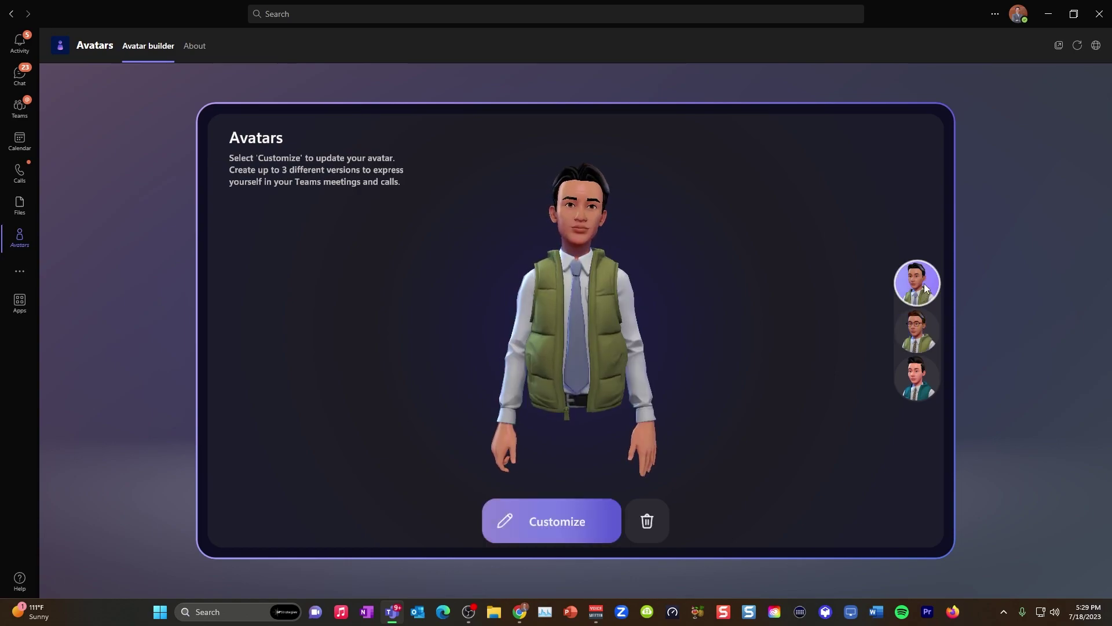
pyautogui.click(918, 376)
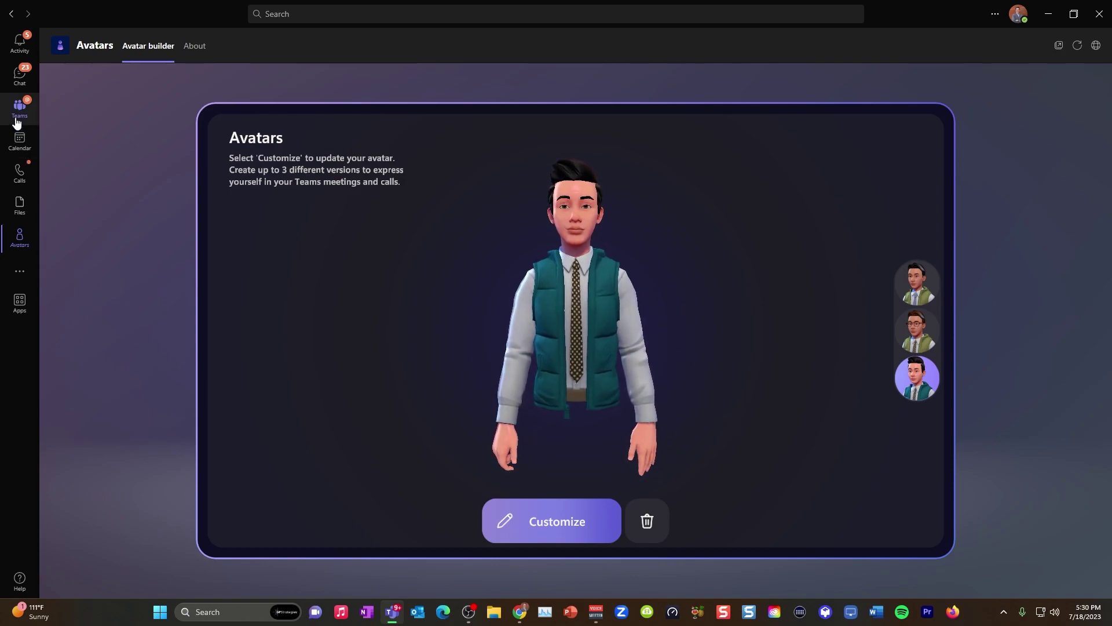
# Step: Start an instant meeting from the calendar with the name Avatar Tester
pyautogui.click(20, 143)
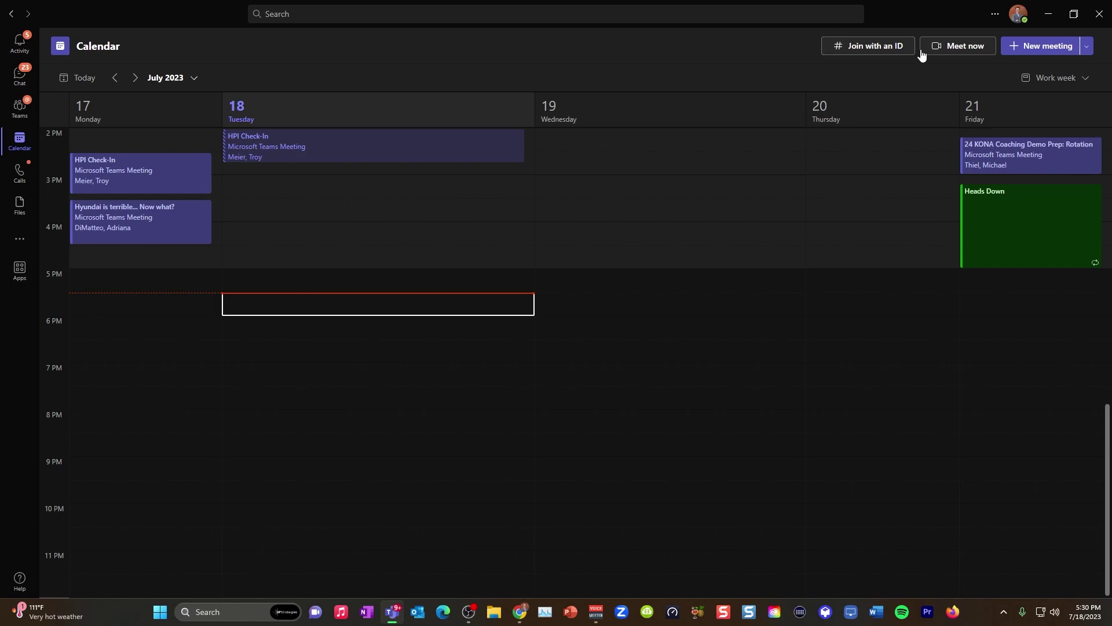
pyautogui.click(947, 47)
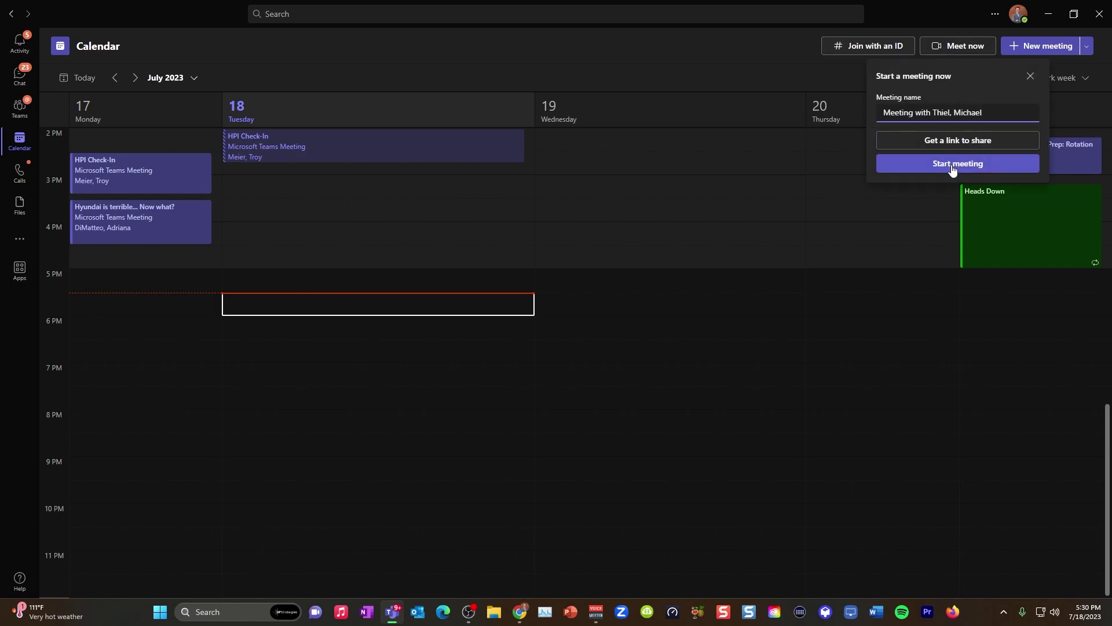
pyautogui.write('Avatar Tester')
pyautogui.click(904, 169)
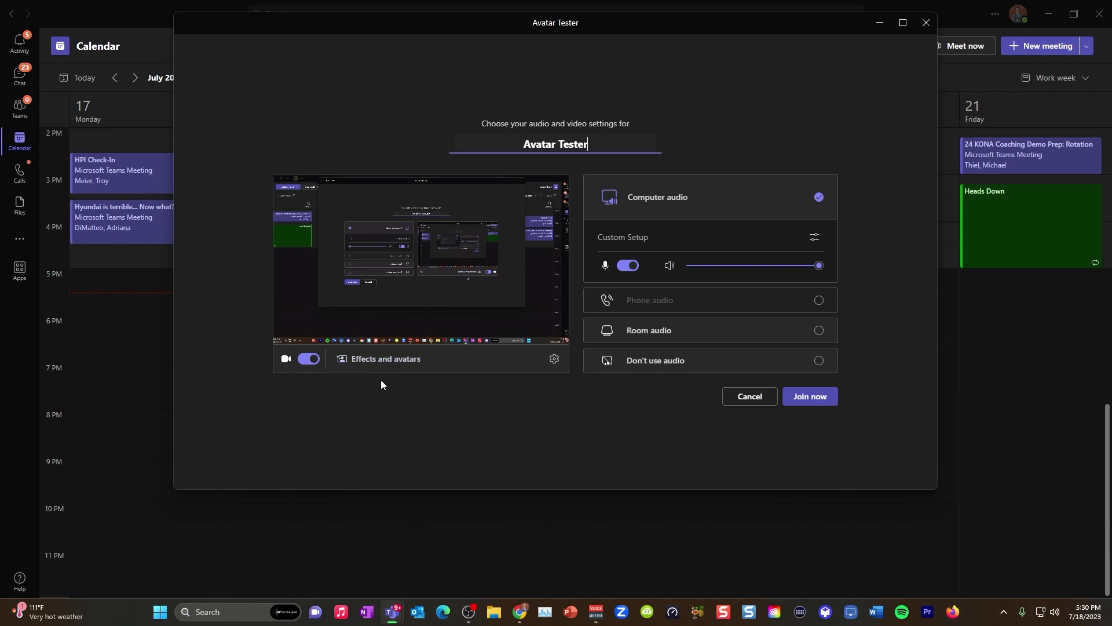
# Step: Show the avatar options in the meeting's pre-join settings and make the window taller
pyautogui.click(366, 360)
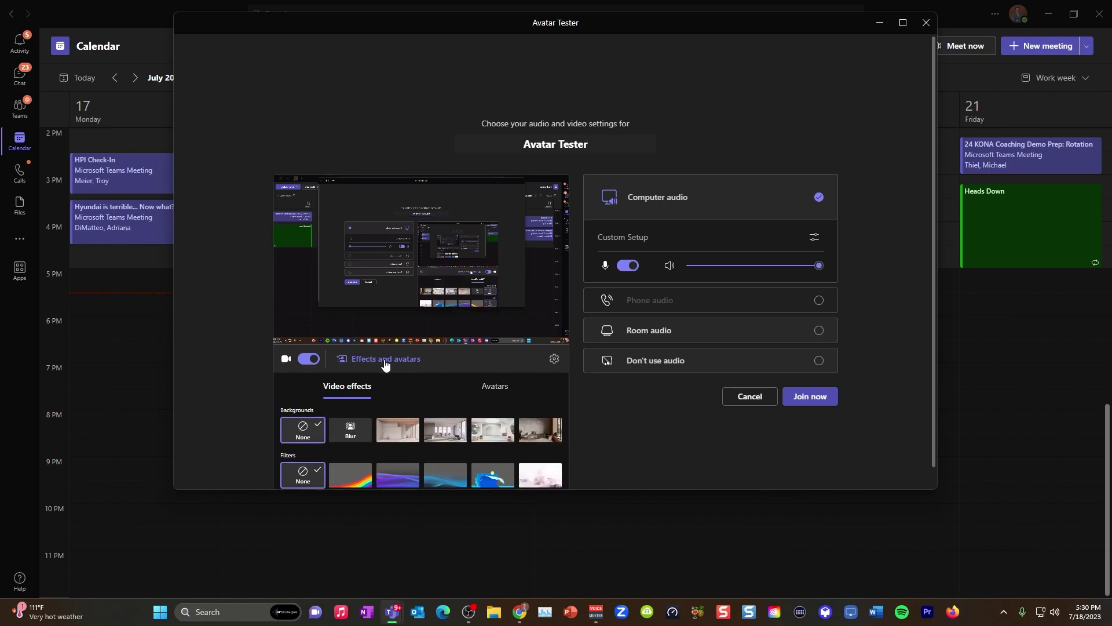
pyautogui.click(496, 395)
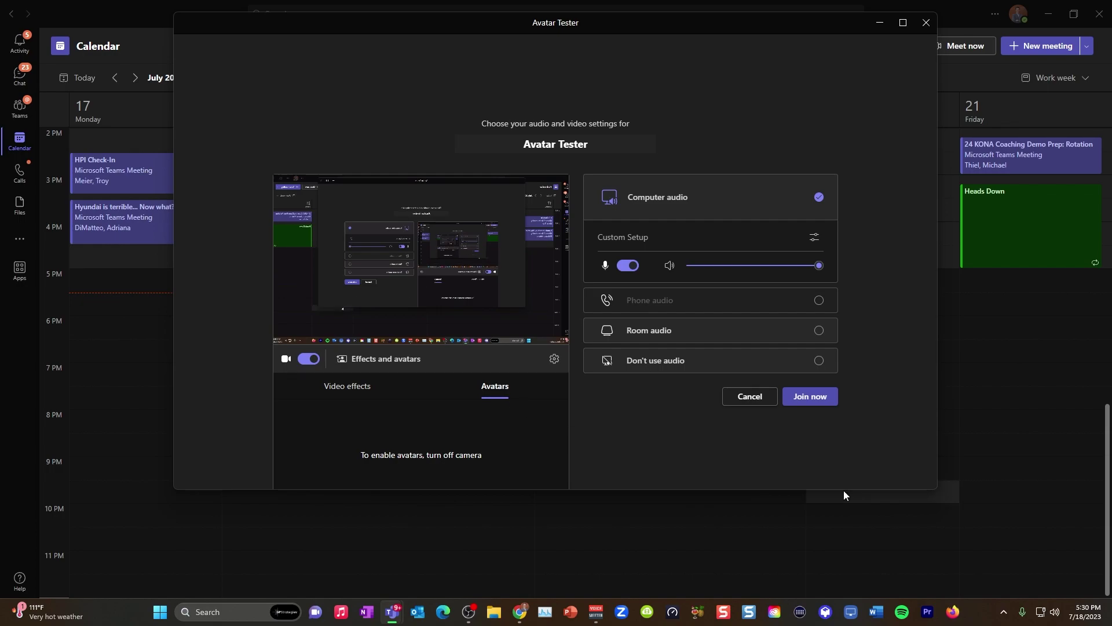
pyautogui.moveTo(843, 489); pyautogui.dragTo(829, 576)
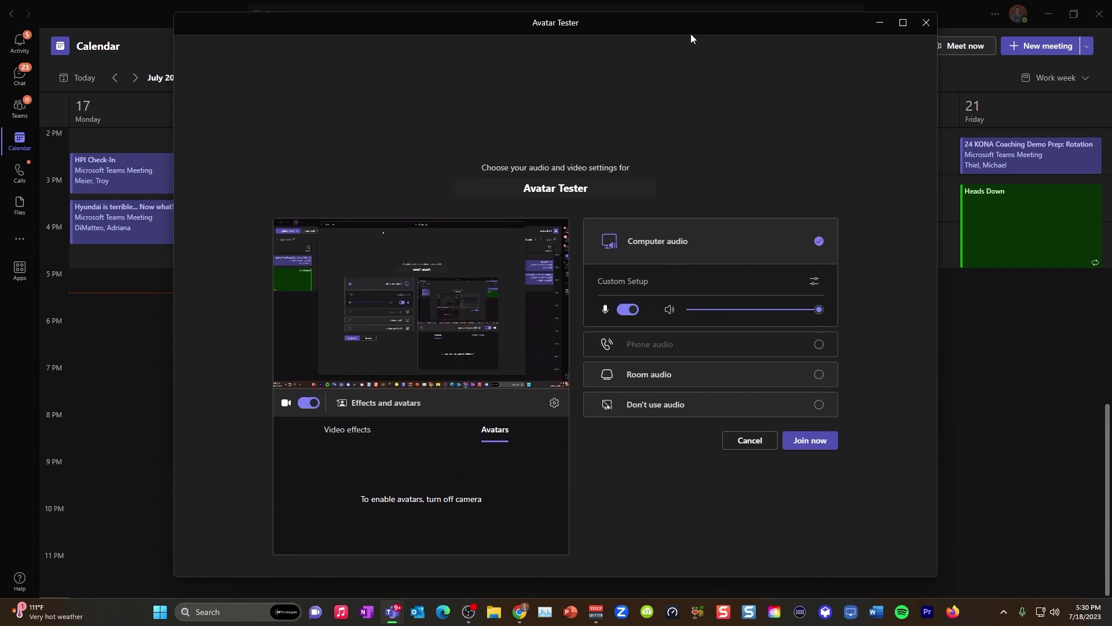
# Step: Turn off the camera for the Avatar Tester meeting, try the available avatars and choose Avatar 1 with the teal vest
pyautogui.moveTo(690, 35); pyautogui.dragTo(759, 23)
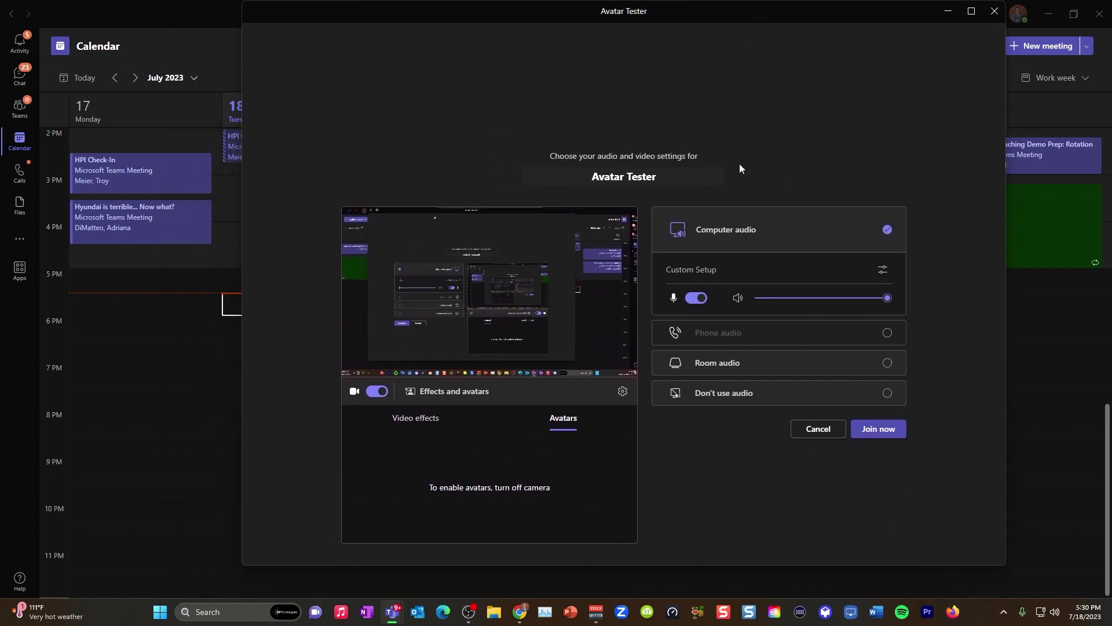
pyautogui.click(378, 392)
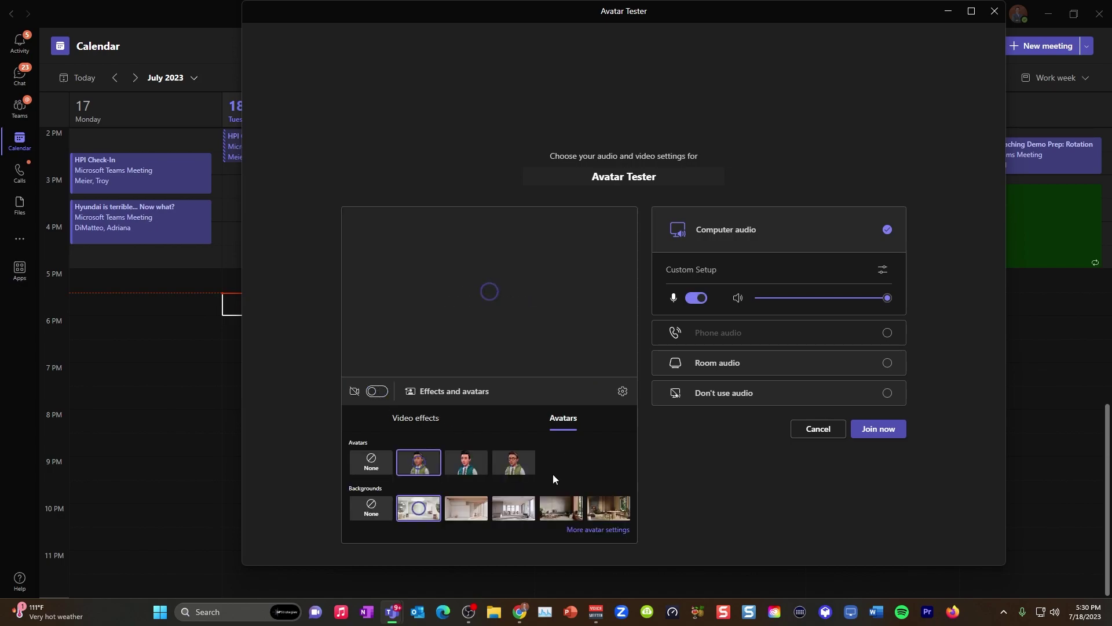
pyautogui.click(466, 465)
pyautogui.click(518, 466)
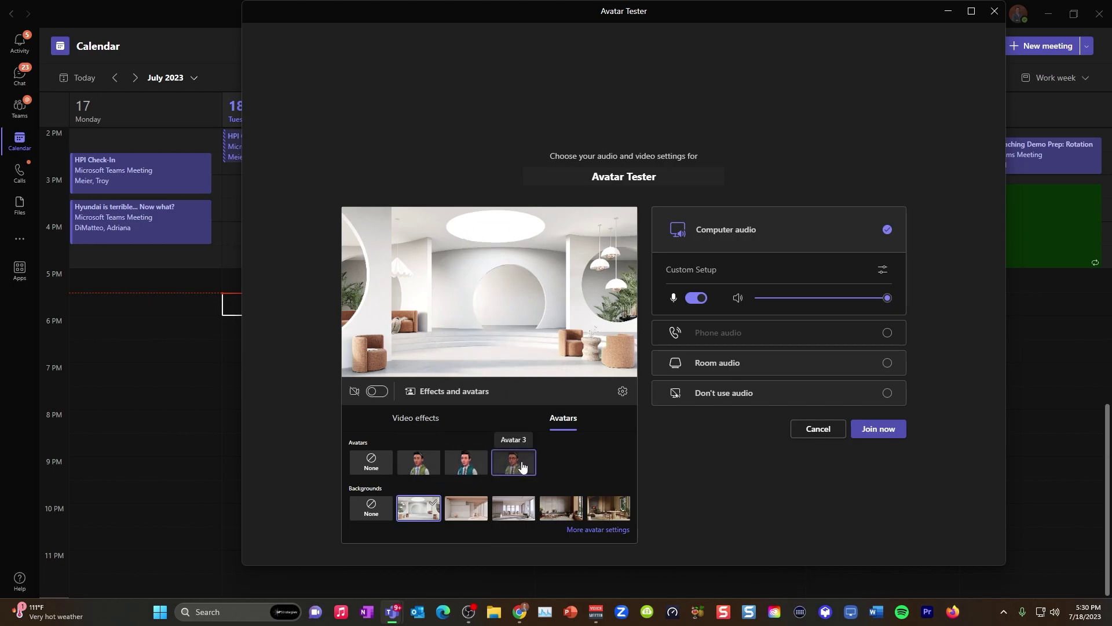
pyautogui.click(463, 463)
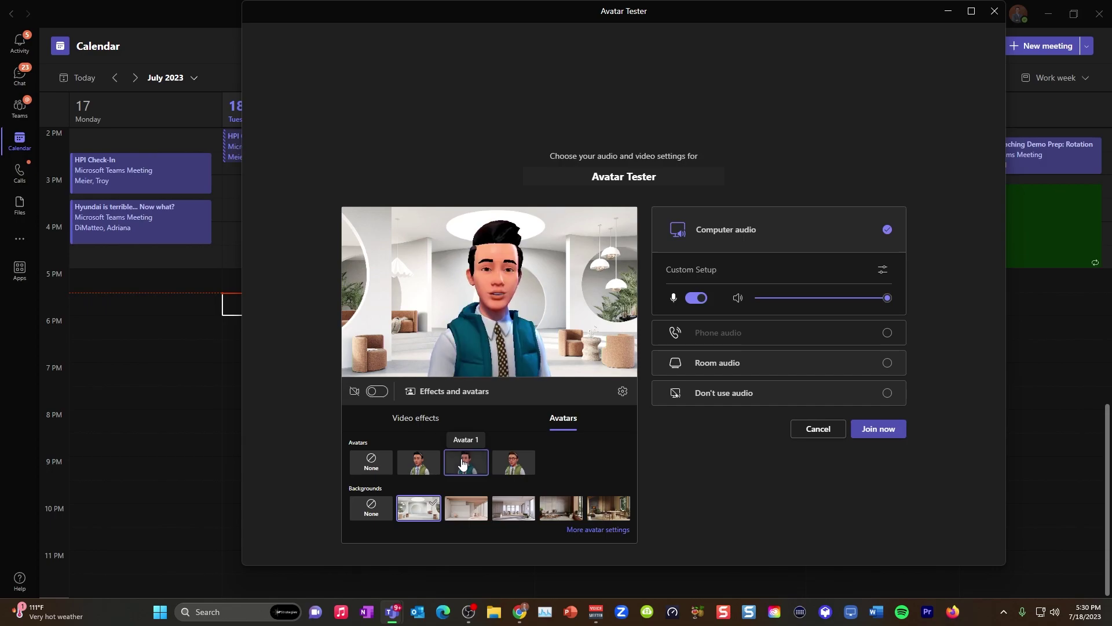
# Step: Try several of the In the zone avatar backgrounds and choose the wood-panelled room with the fireplace
pyautogui.click(464, 509)
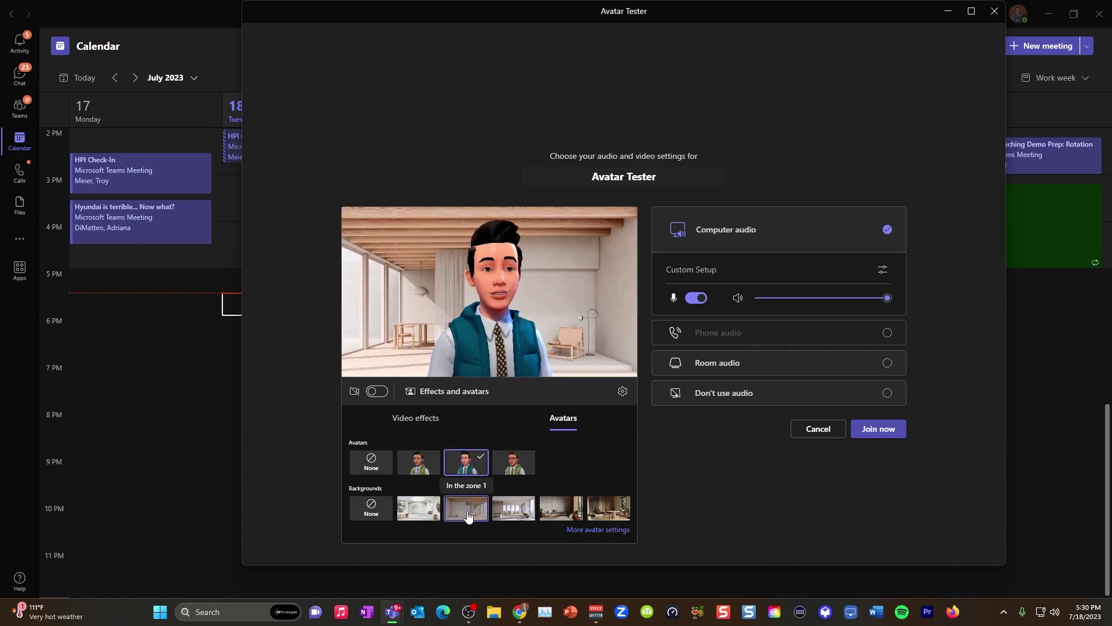
pyautogui.click(517, 510)
pyautogui.click(543, 509)
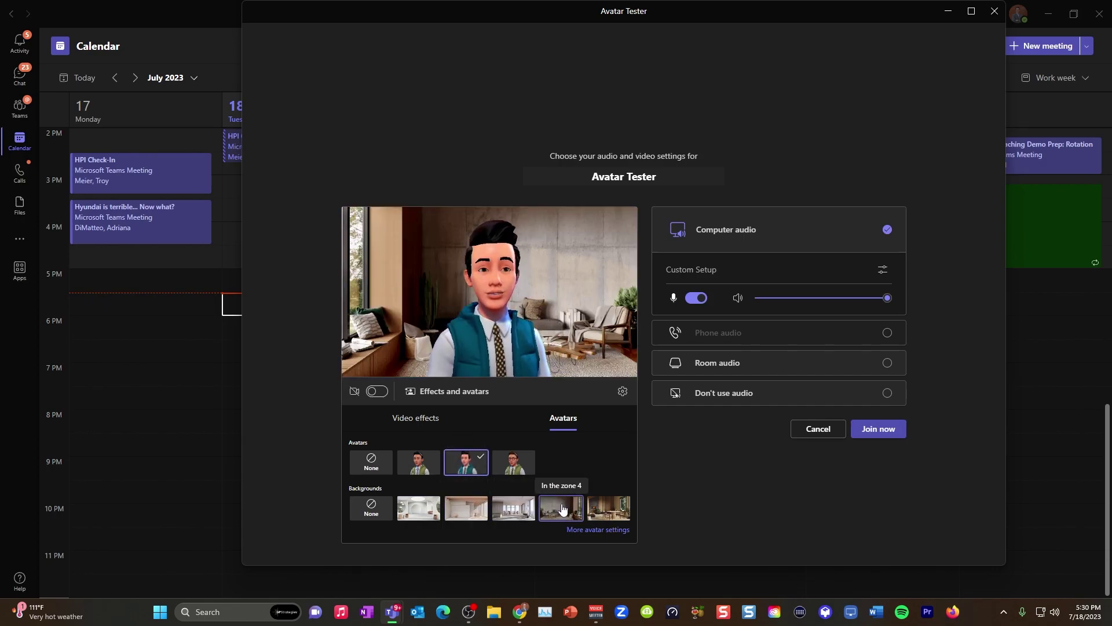
pyautogui.click(516, 510)
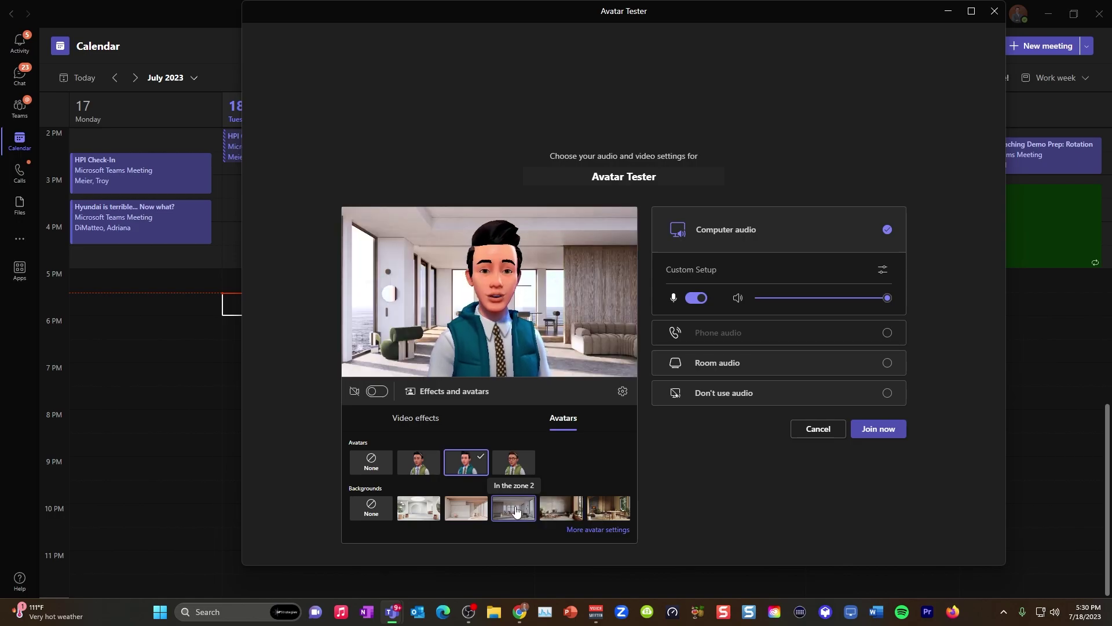
pyautogui.click(601, 510)
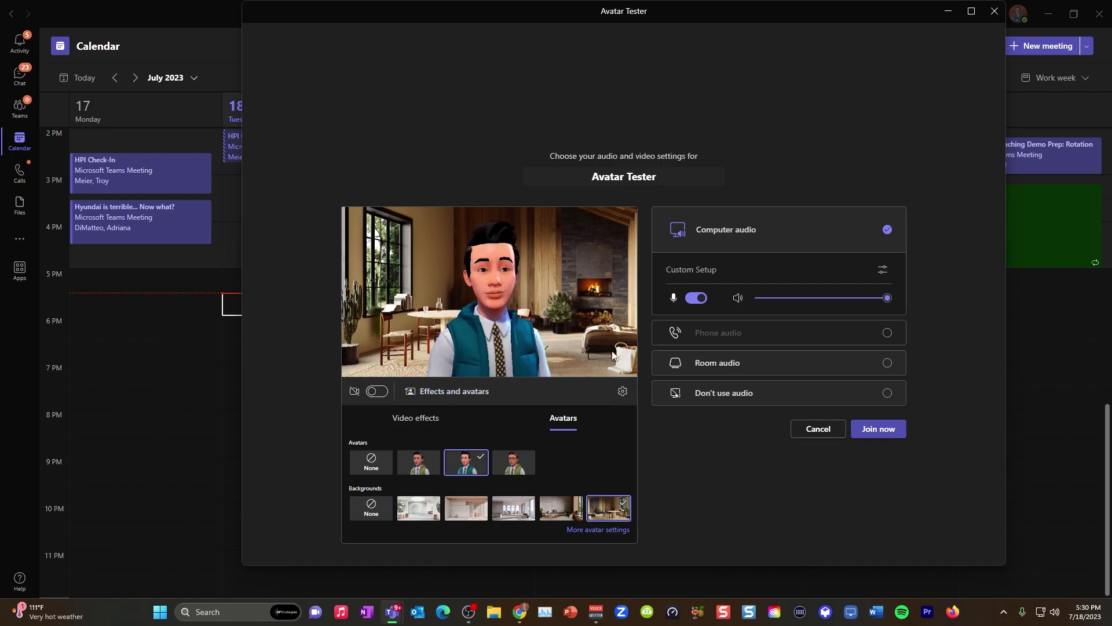
# Step: Join the Avatar Tester meeting, dismiss the invitation prompt and maximize the meeting window
pyautogui.click(867, 429)
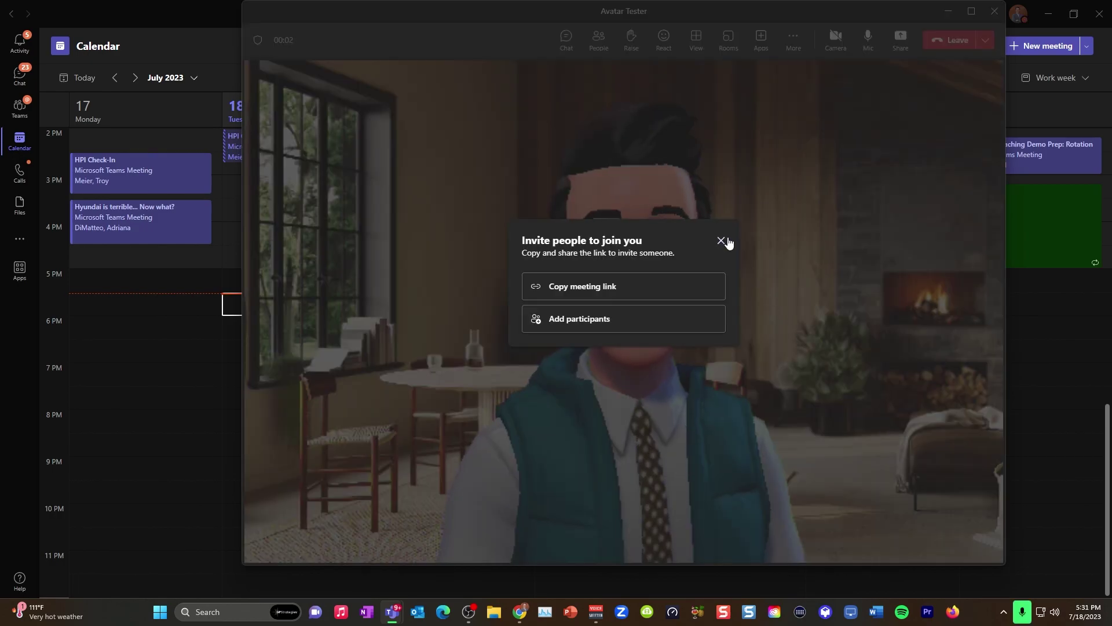
pyautogui.click(721, 240)
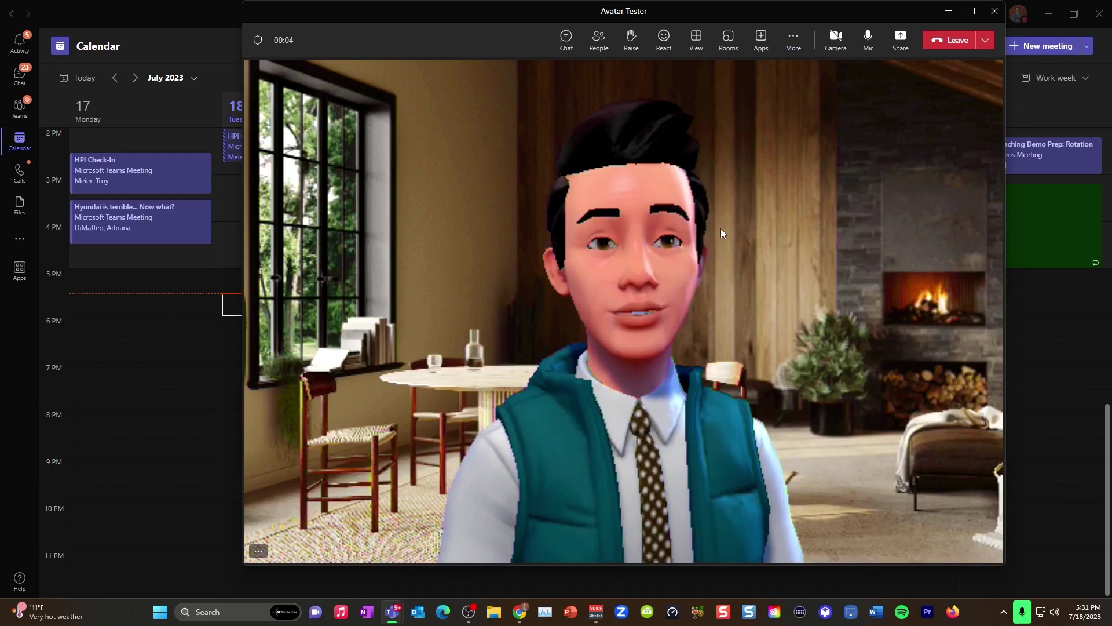
pyautogui.click(971, 13)
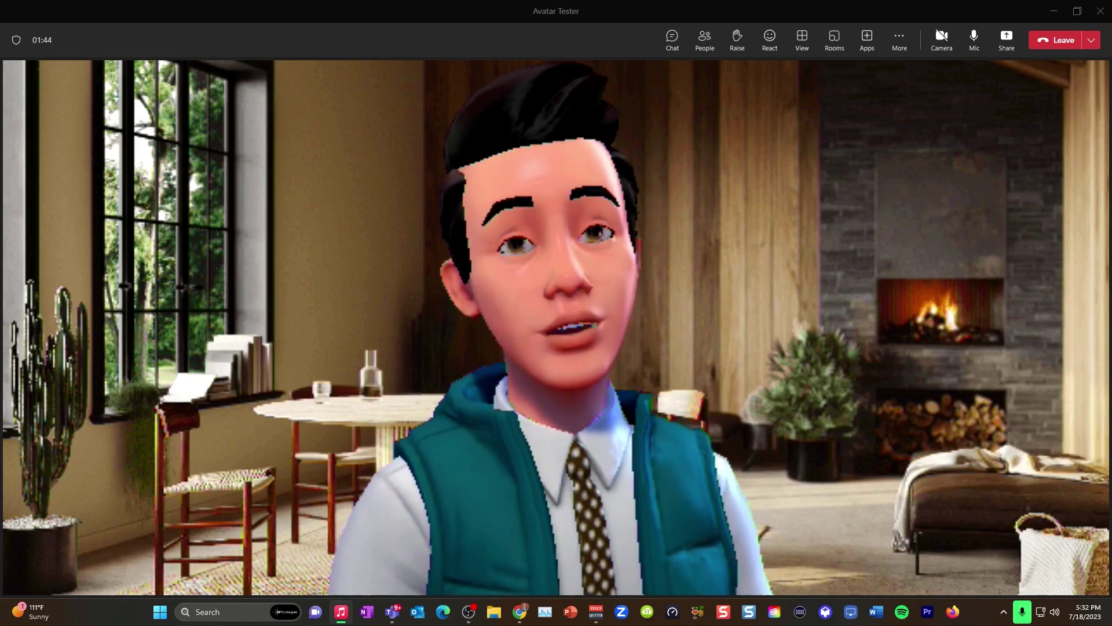
# Step: Show the avatar options within the meeting and play the Yes - Slow Nod and Yes - Nod reactions
pyautogui.click(899, 42)
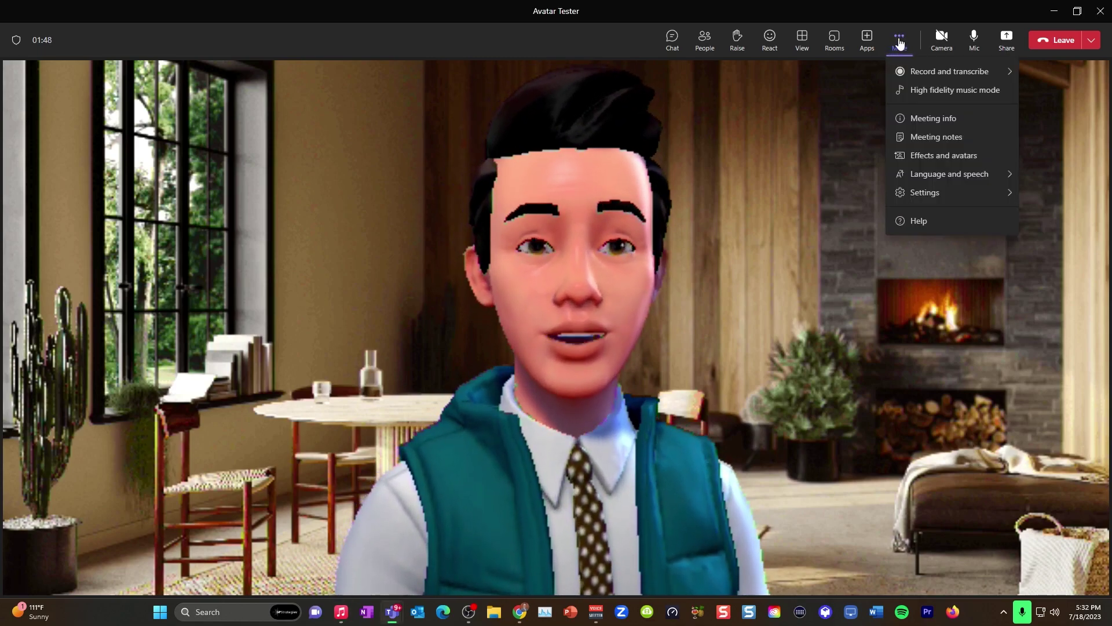
pyautogui.click(941, 157)
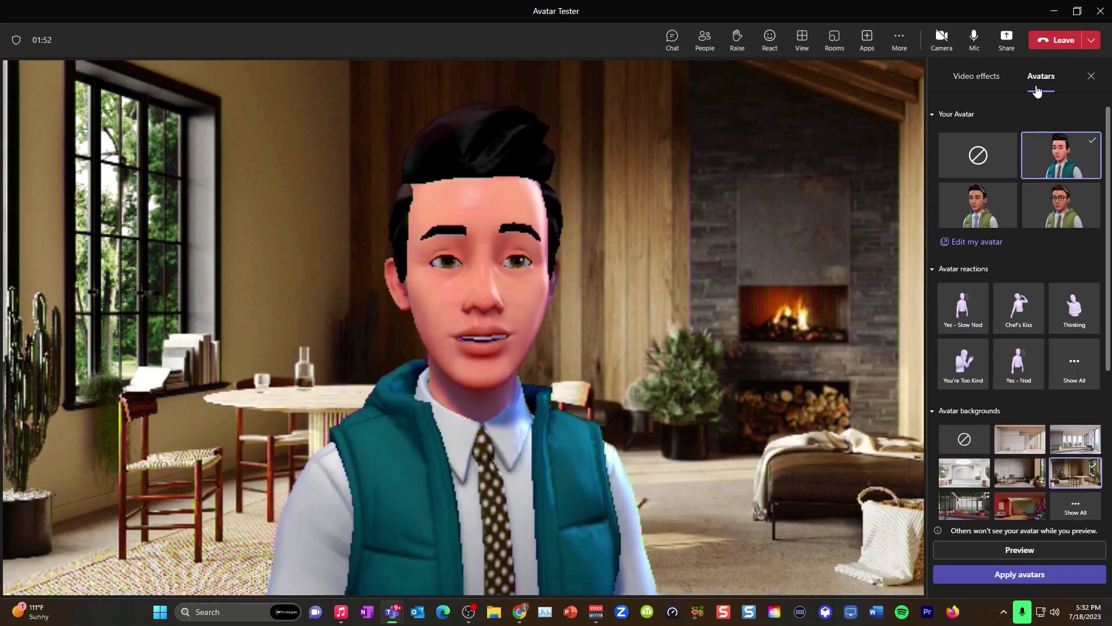
pyautogui.scroll(-2, 1110, 139)
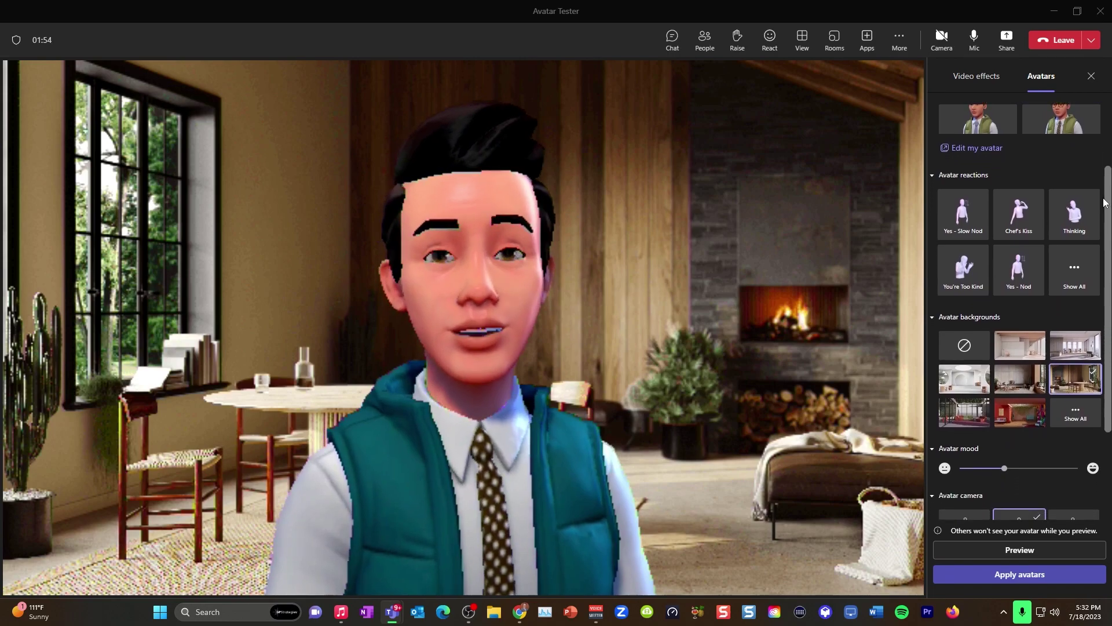
pyautogui.click(959, 205)
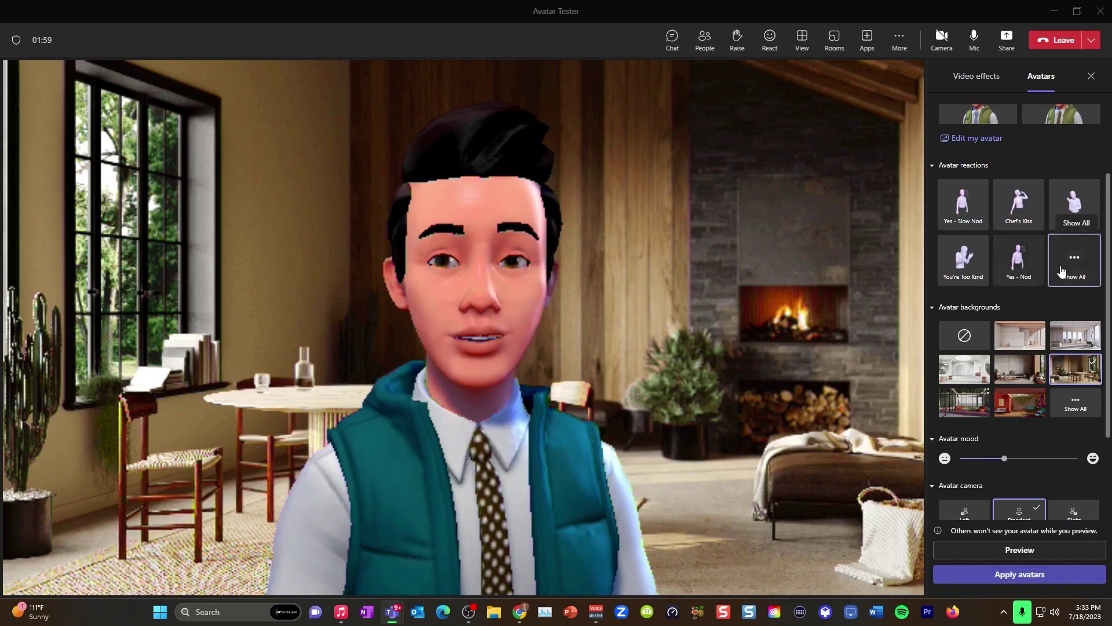
pyautogui.click(1016, 258)
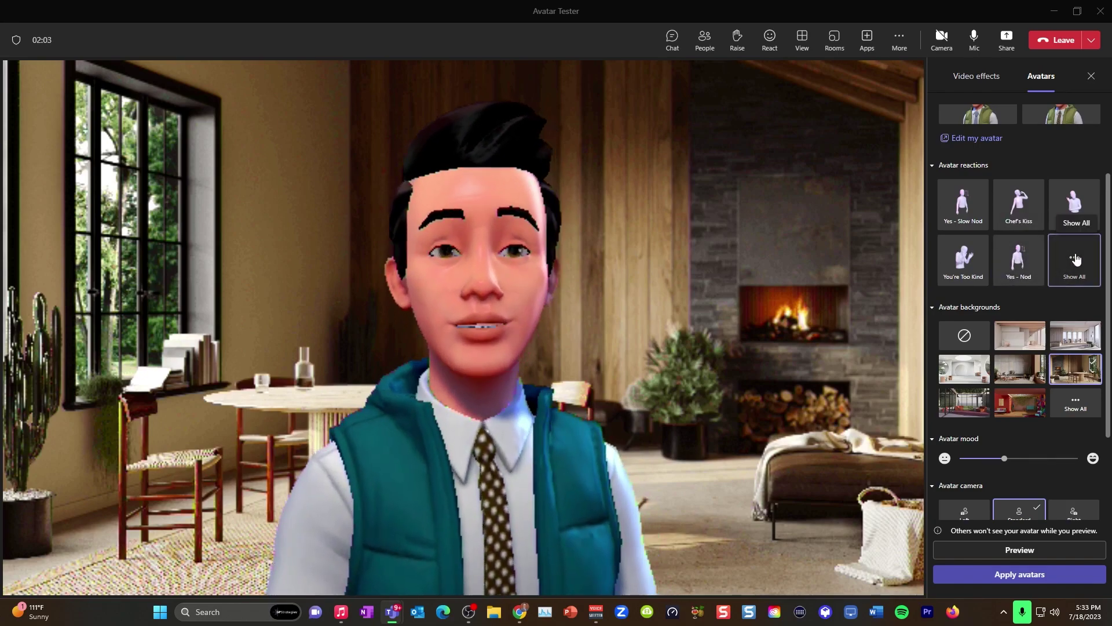
# Step: Show all avatar reactions, filter to the smiley category and play Tears of Joy, You're Too Kind, Face Palm, Phew and Yikes
pyautogui.click(1075, 258)
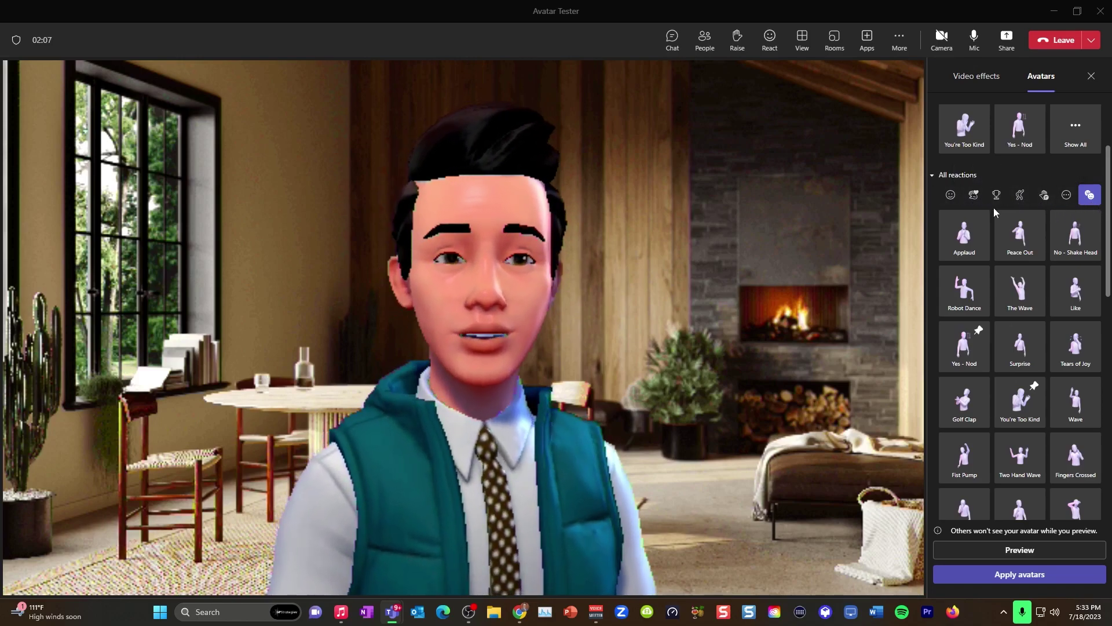
pyautogui.click(950, 195)
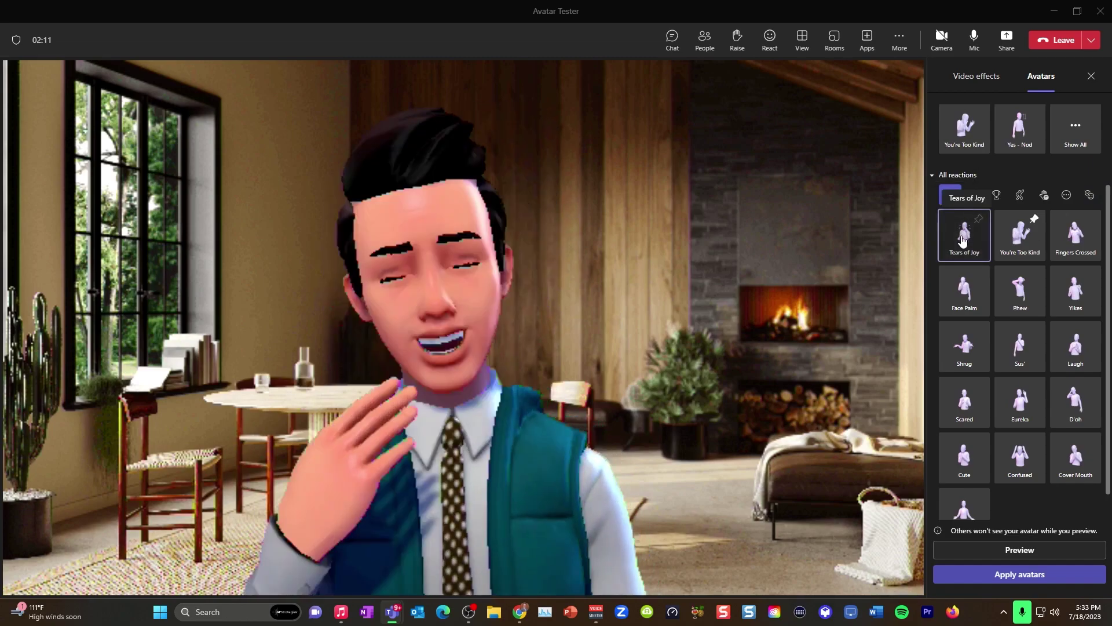
pyautogui.click(1024, 239)
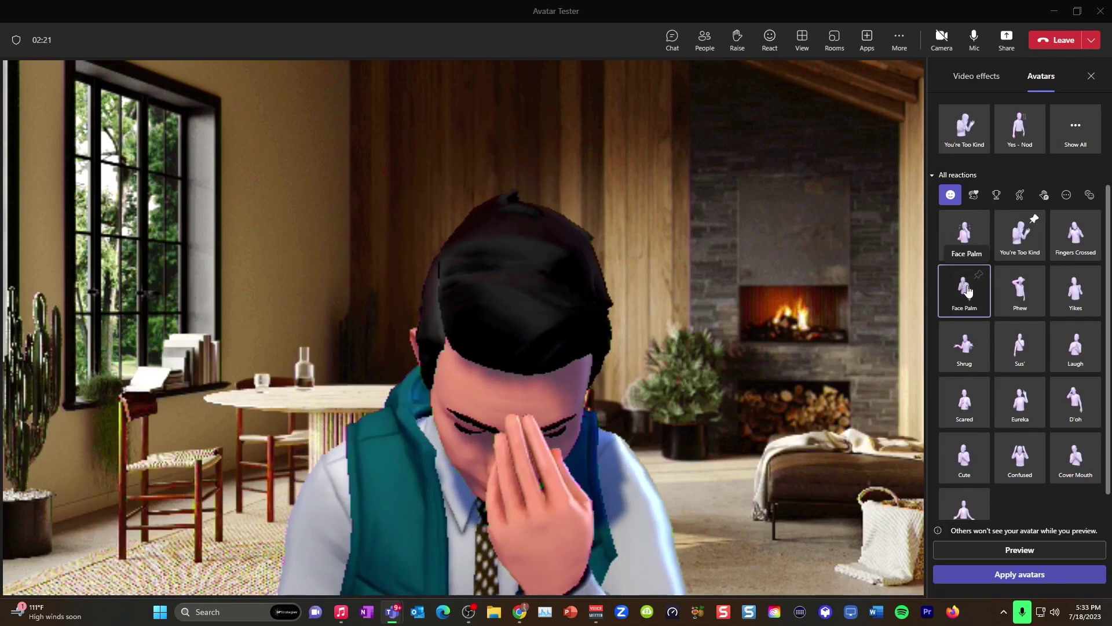
pyautogui.click(1027, 299)
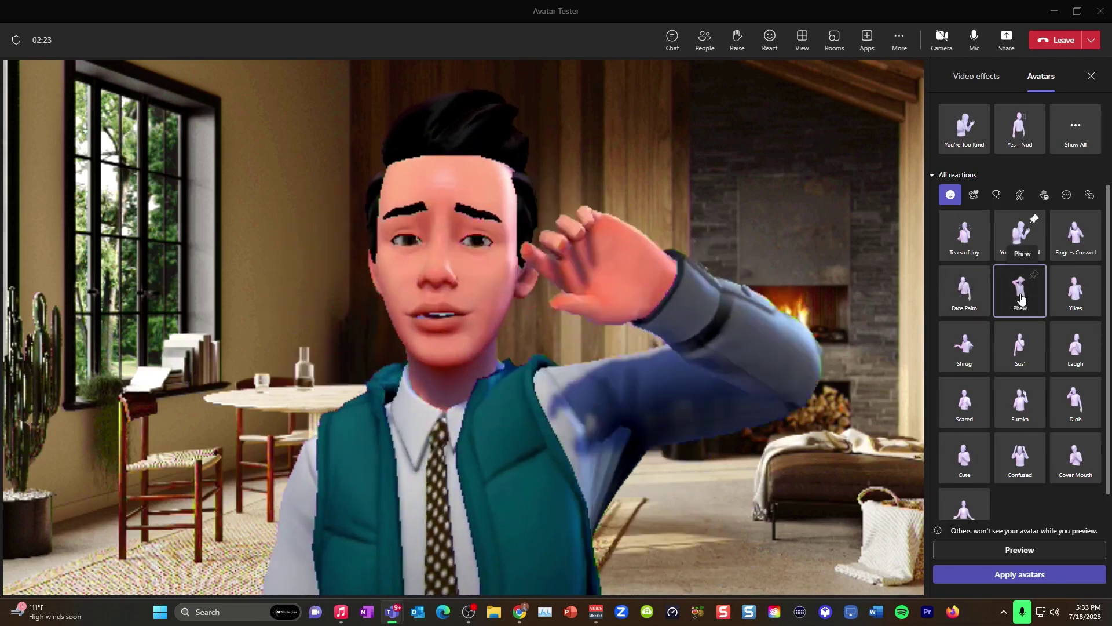
pyautogui.click(1073, 289)
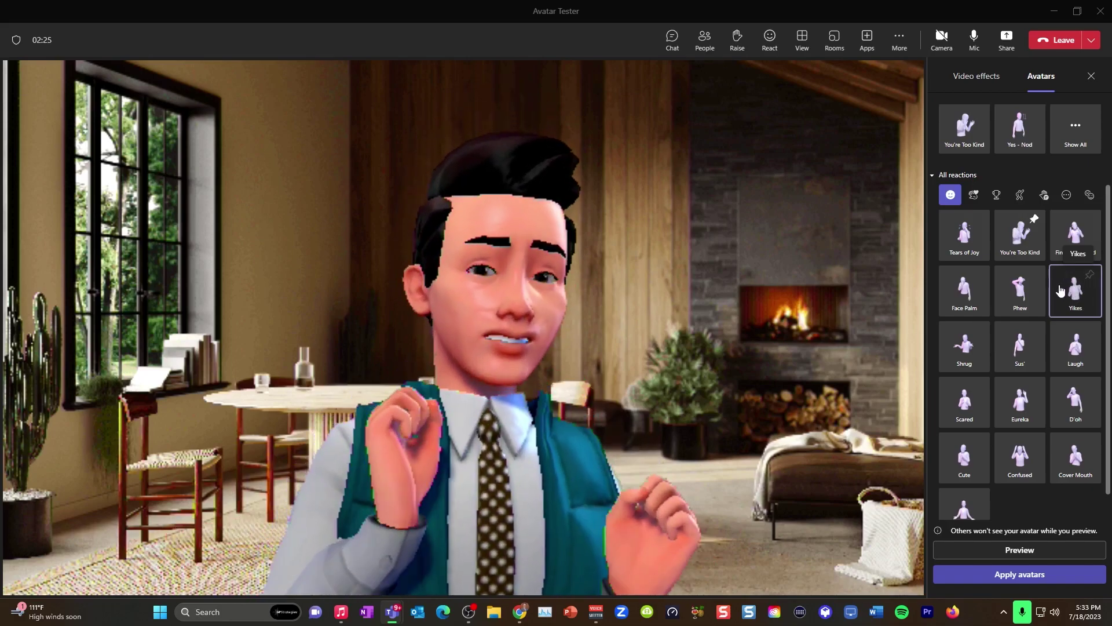
# Step: Play the Shrug, Sus', Eureka and D'oh reactions with the avatar
pyautogui.click(966, 346)
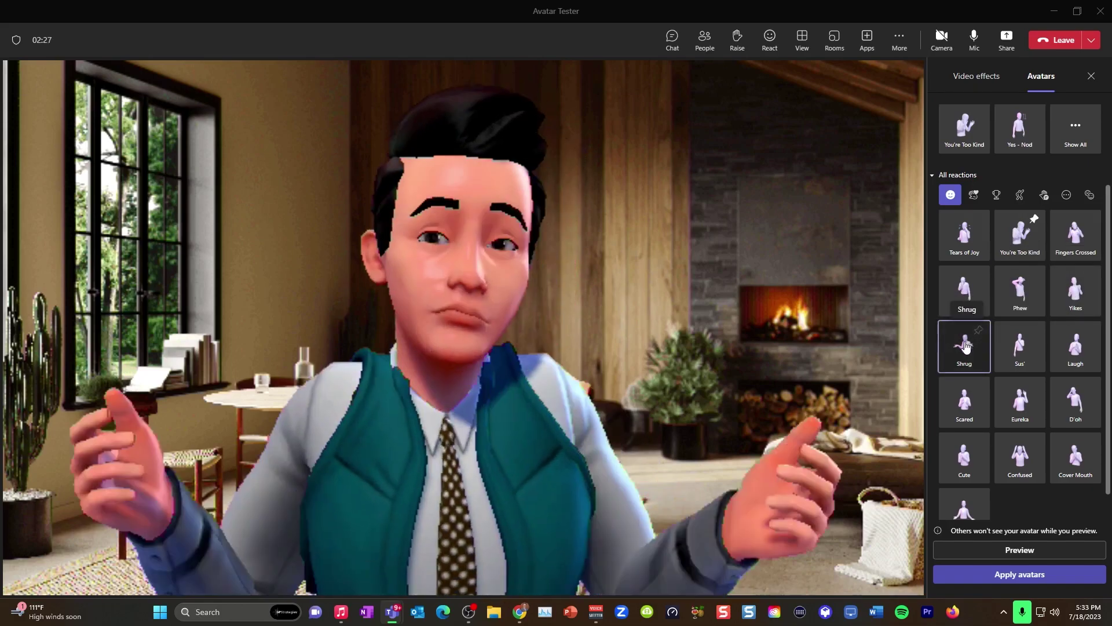
pyautogui.click(1020, 346)
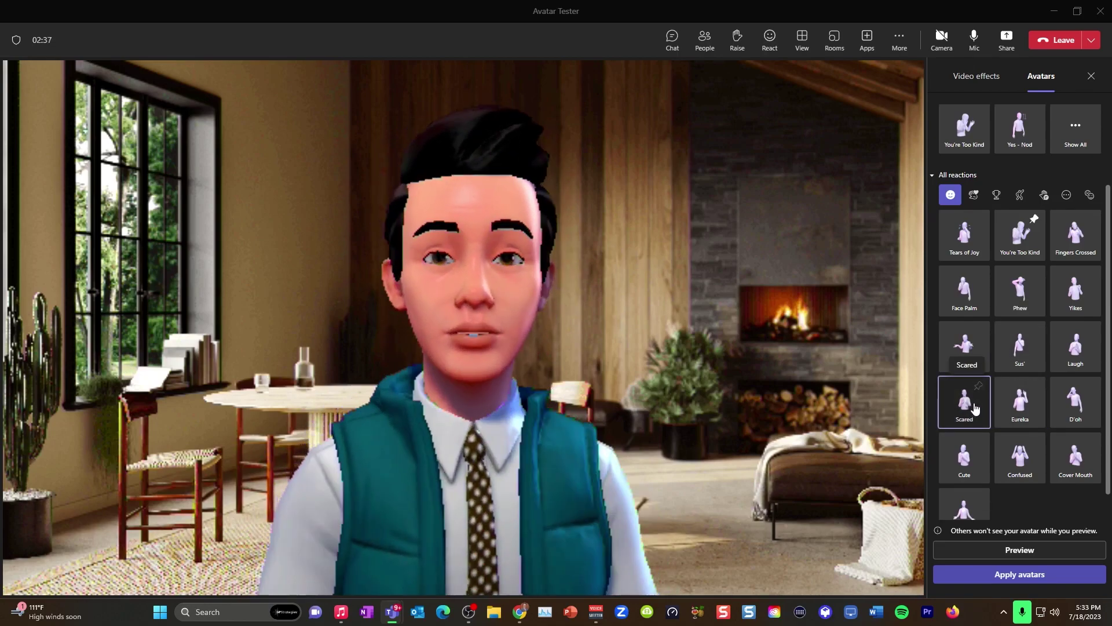
pyautogui.click(1021, 407)
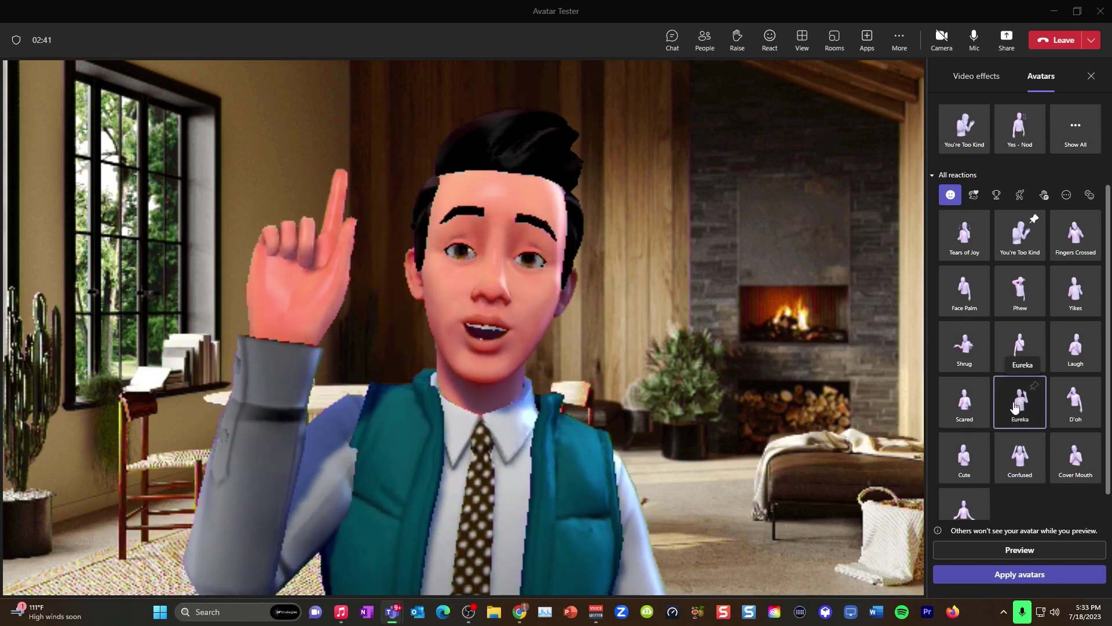
pyautogui.click(1071, 410)
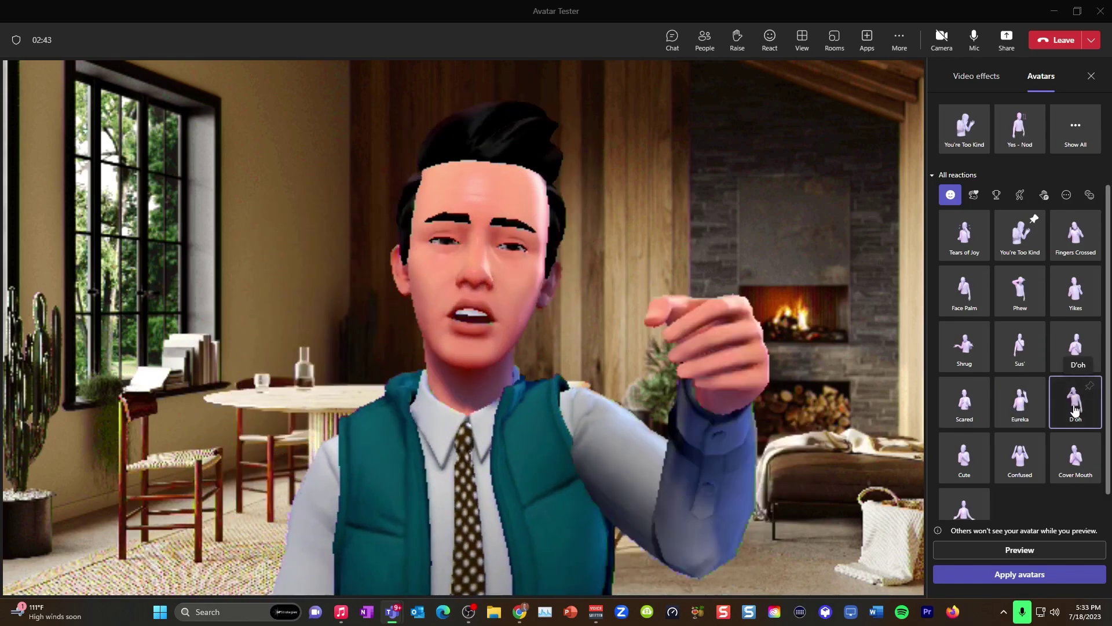
pyautogui.scroll(-1, 1074, 409)
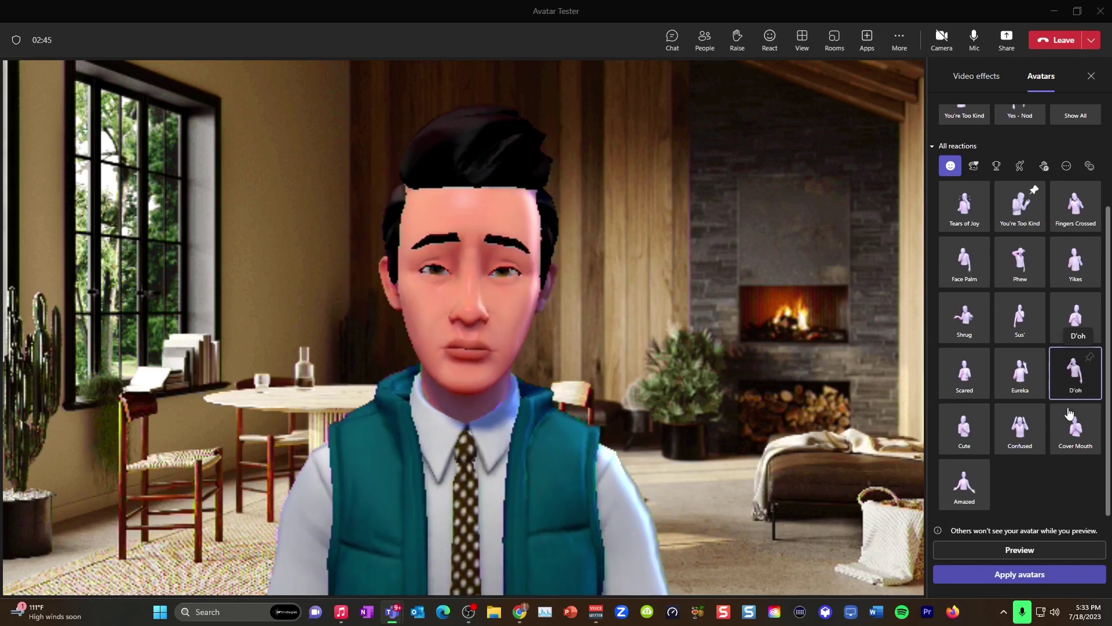
# Step: Switch the reaction list to Greetings and play the pinned Chef's Kiss and Thinking reactions
pyautogui.click(975, 165)
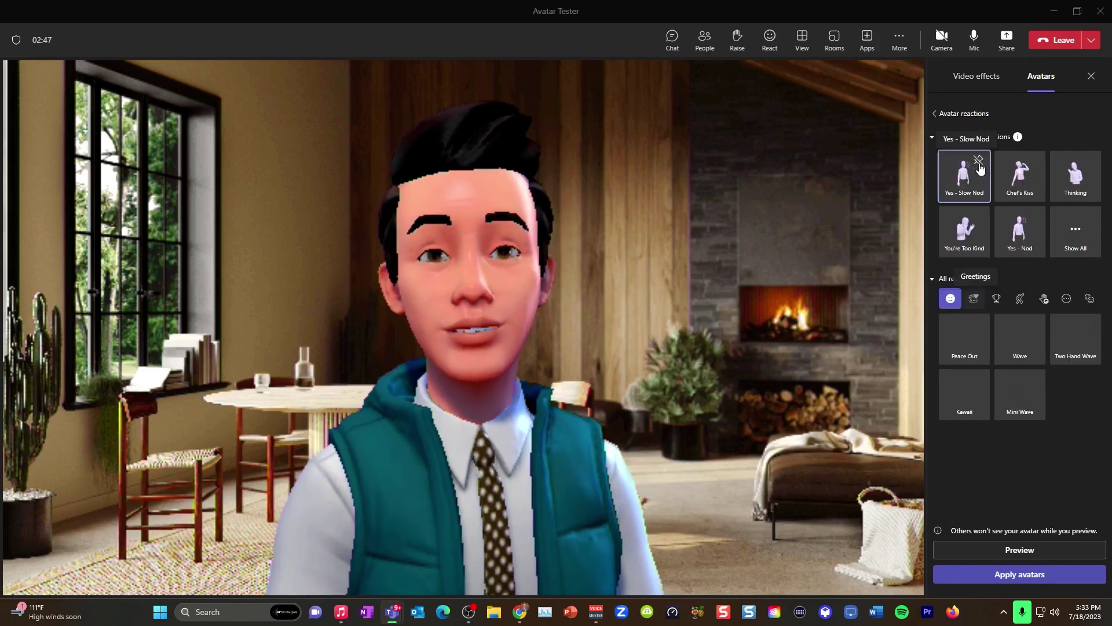
pyautogui.click(1026, 184)
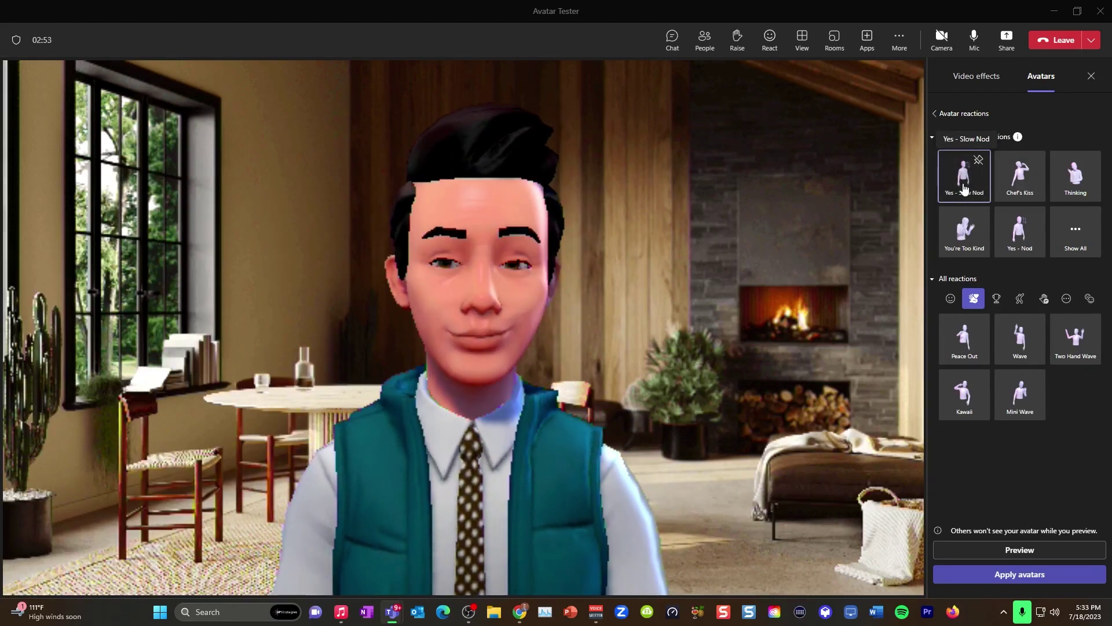
pyautogui.click(1075, 182)
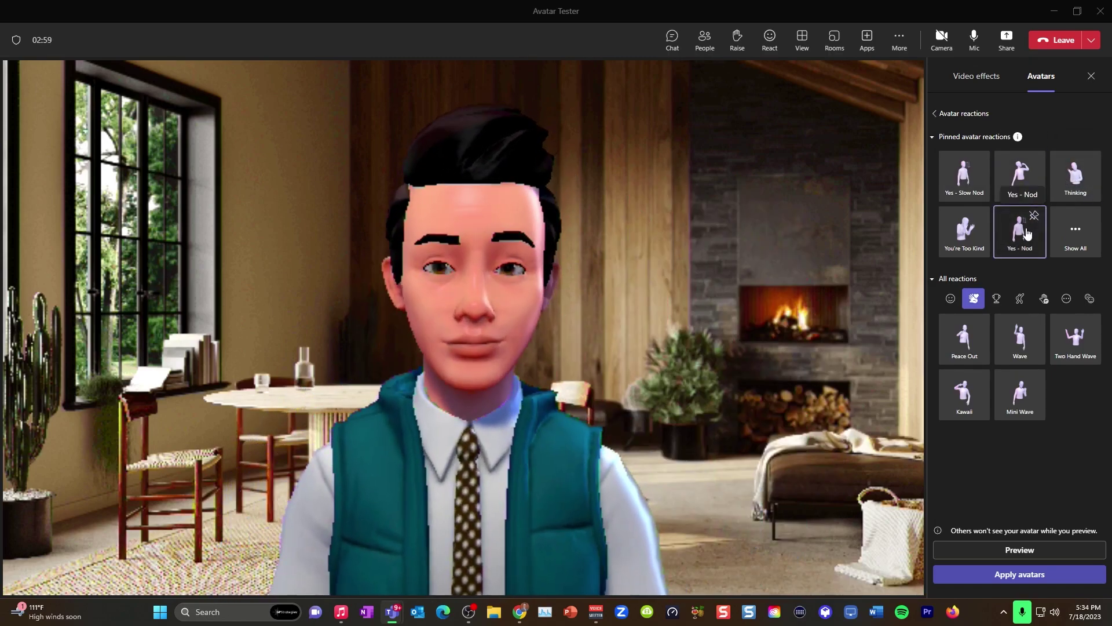
# Step: Play the Wave, Two Hand Wave, Kawaii and Mini Wave greeting reactions
pyautogui.click(1034, 322)
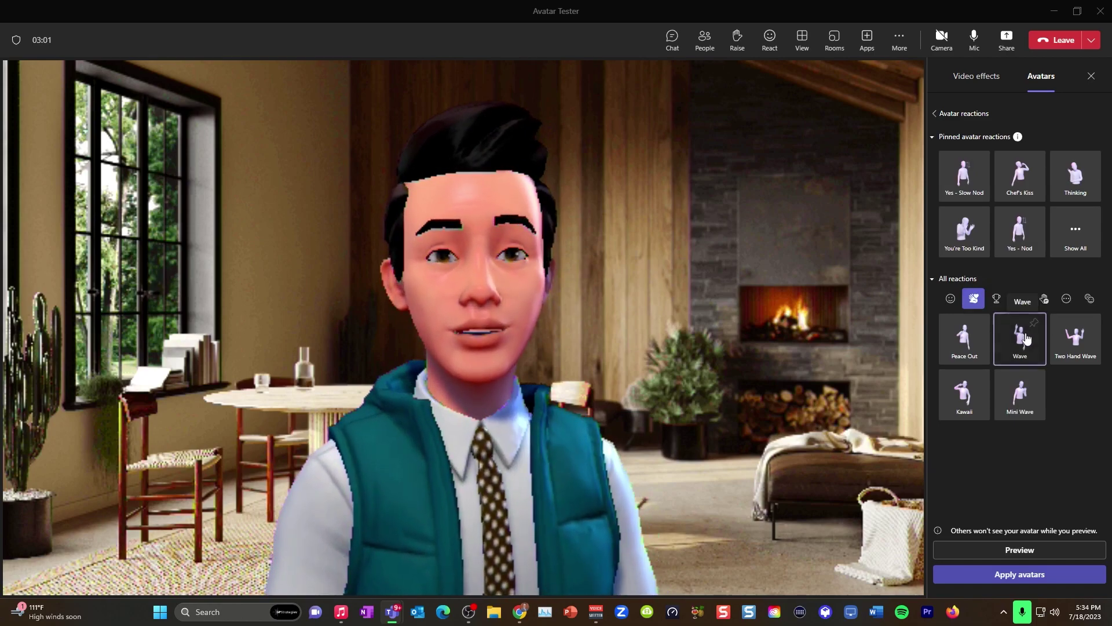
pyautogui.click(1022, 339)
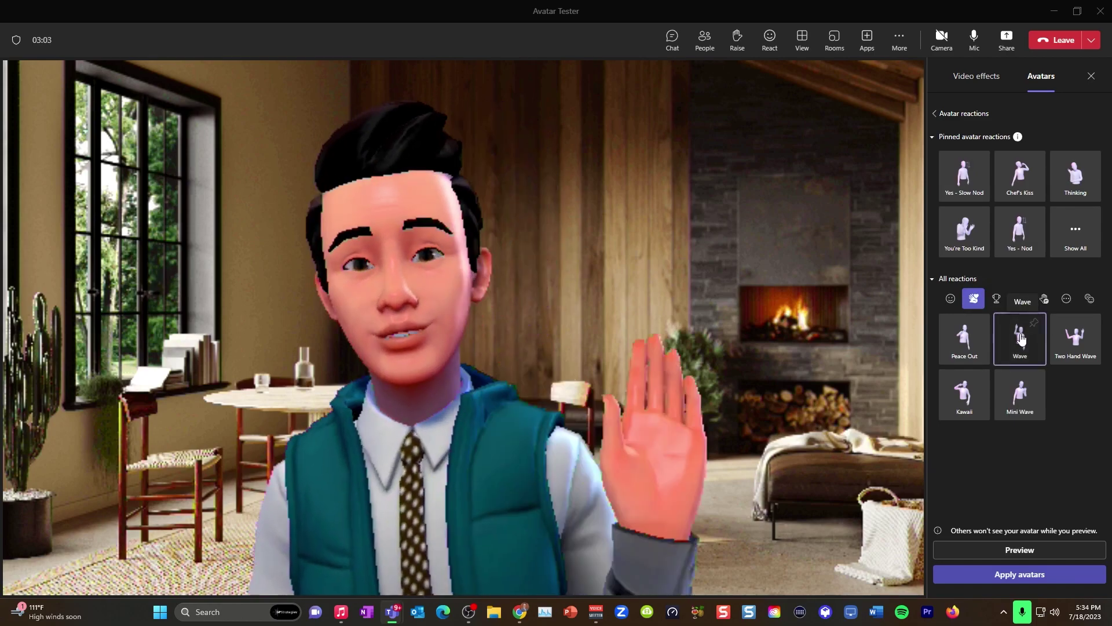
pyautogui.click(1074, 341)
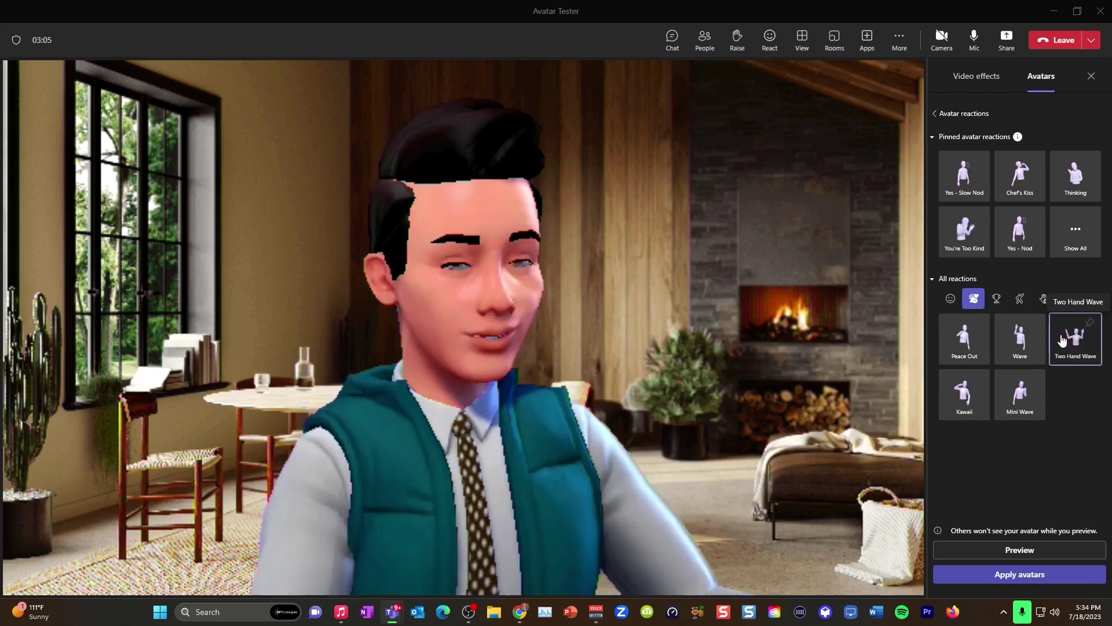
pyautogui.click(962, 407)
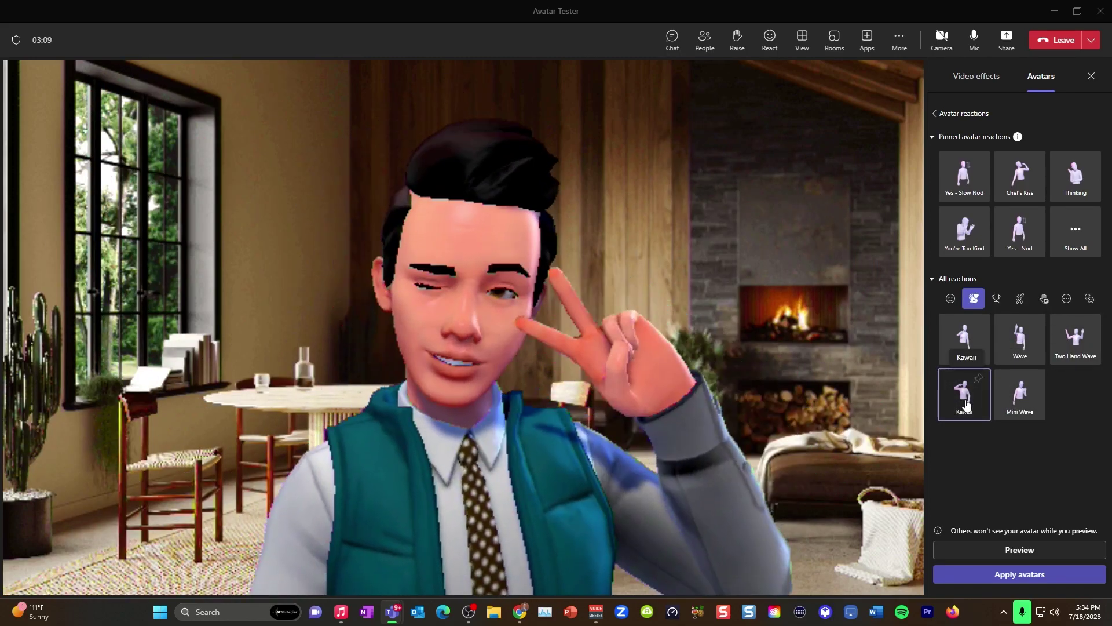
pyautogui.click(1026, 399)
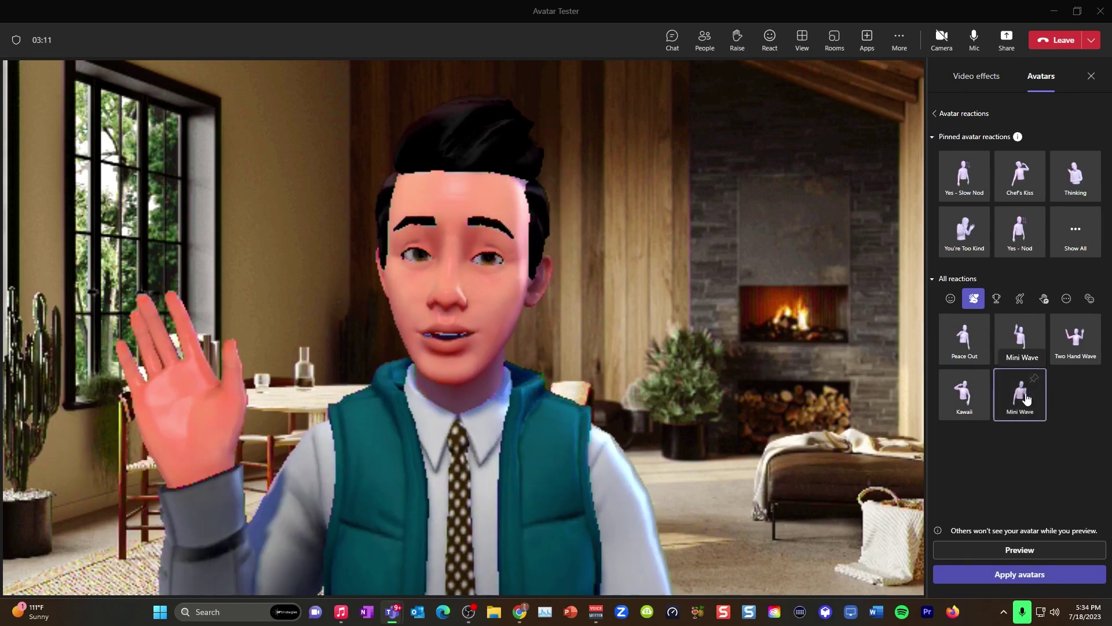
# Step: Check the ASL reactions, switch to the Activities category and play Robot Dance, The Wave, Thinking and Fist Bump
pyautogui.click(1045, 306)
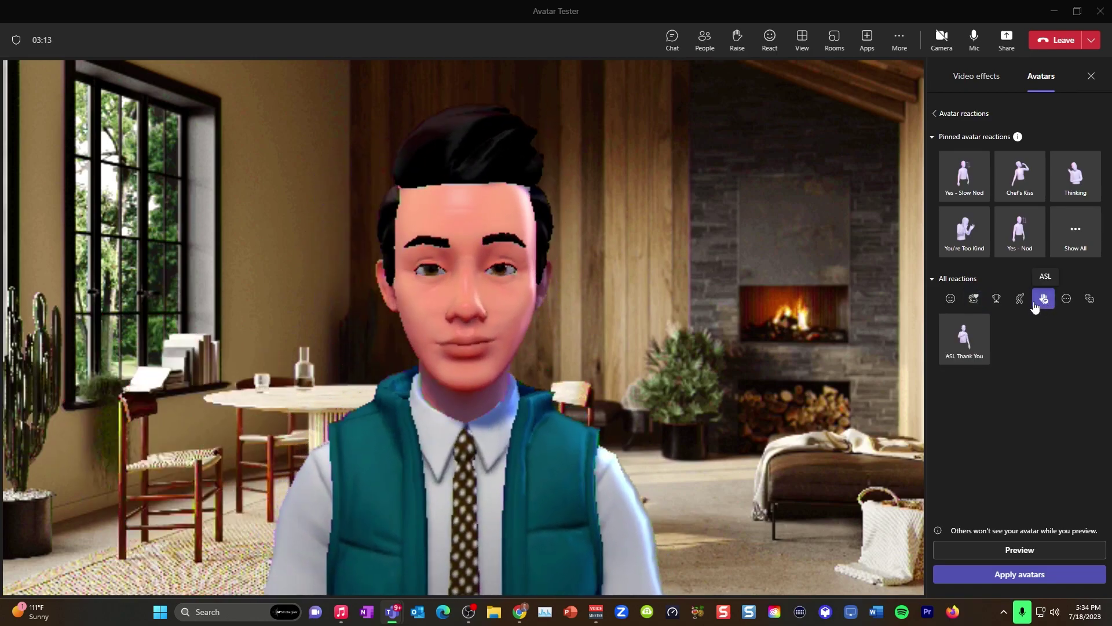
pyautogui.click(1021, 304)
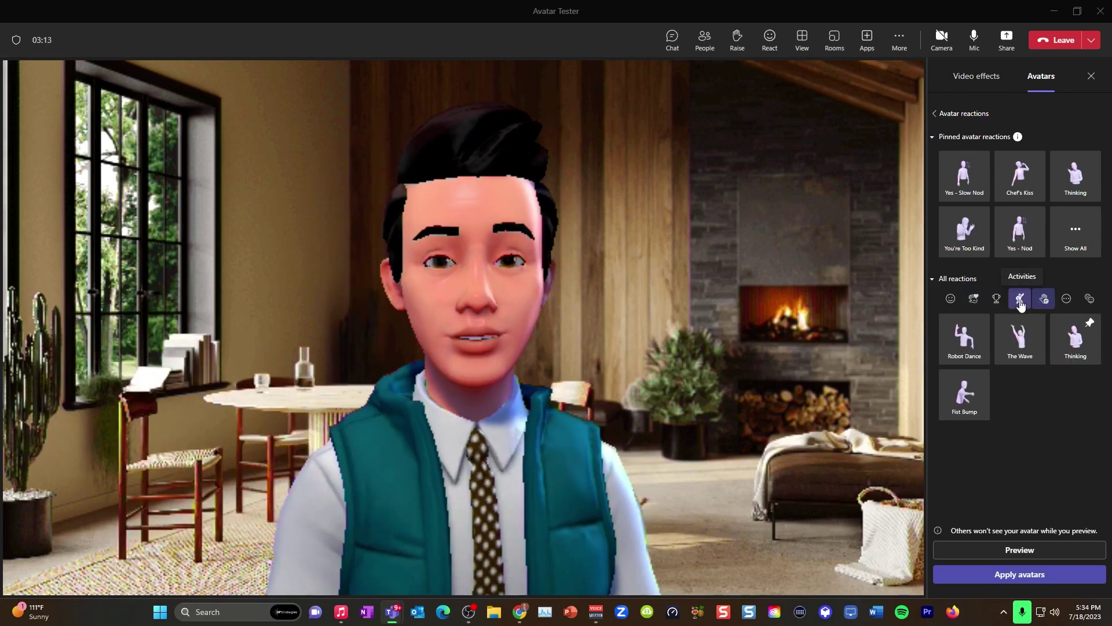
pyautogui.click(949, 342)
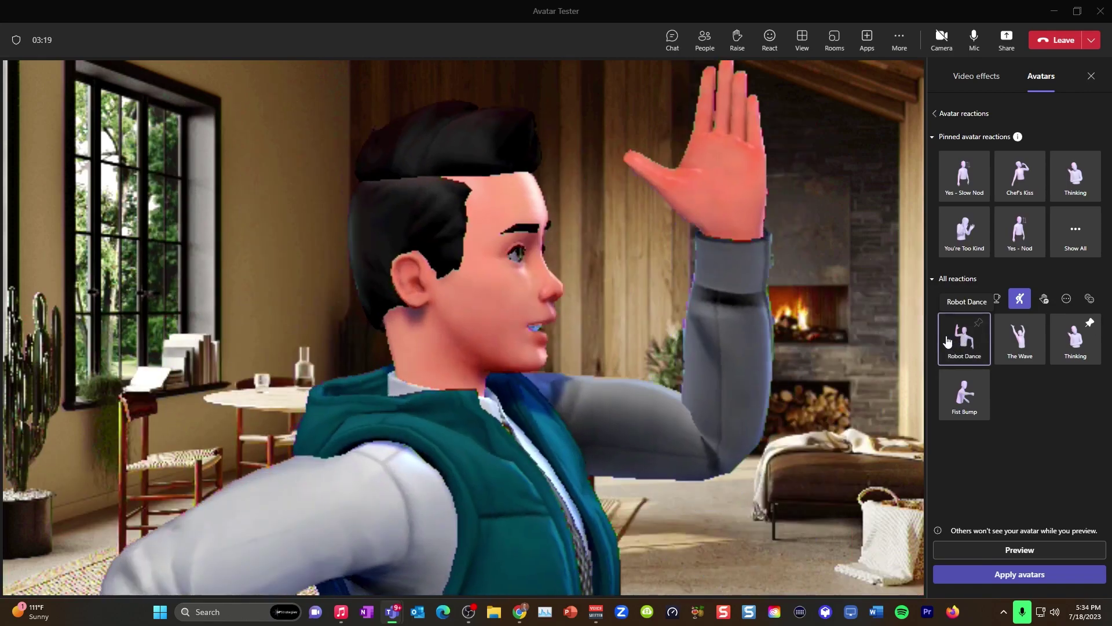
pyautogui.click(1015, 343)
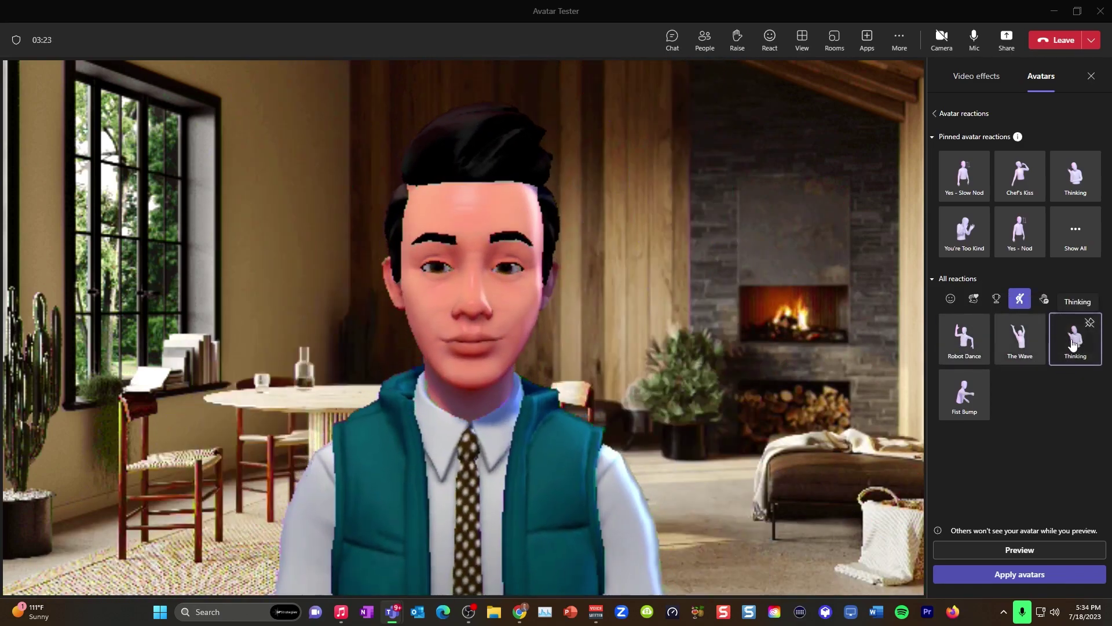
pyautogui.click(1072, 344)
pyautogui.click(965, 396)
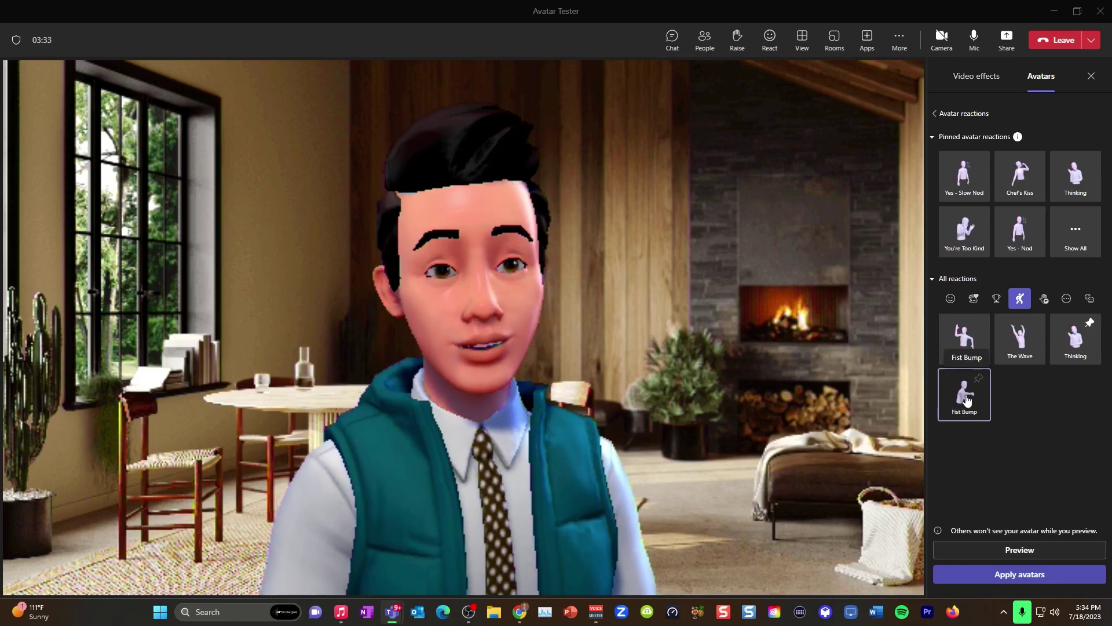
pyautogui.click(966, 399)
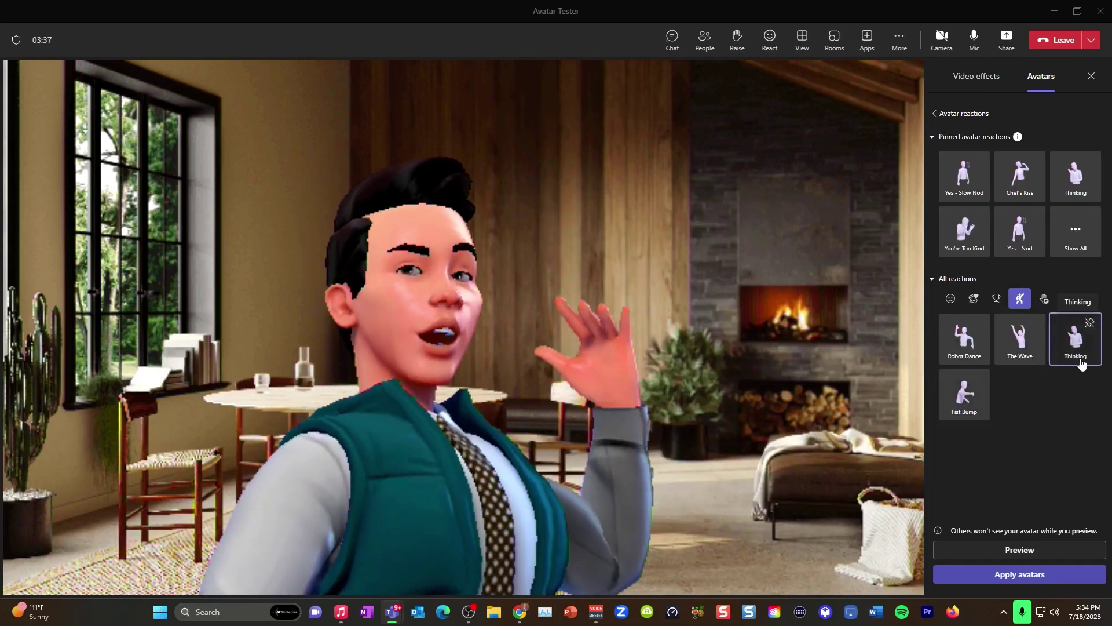
# Step: Play The Wave and Thinking again, show all reactions and play You're Too Kind
pyautogui.click(1020, 342)
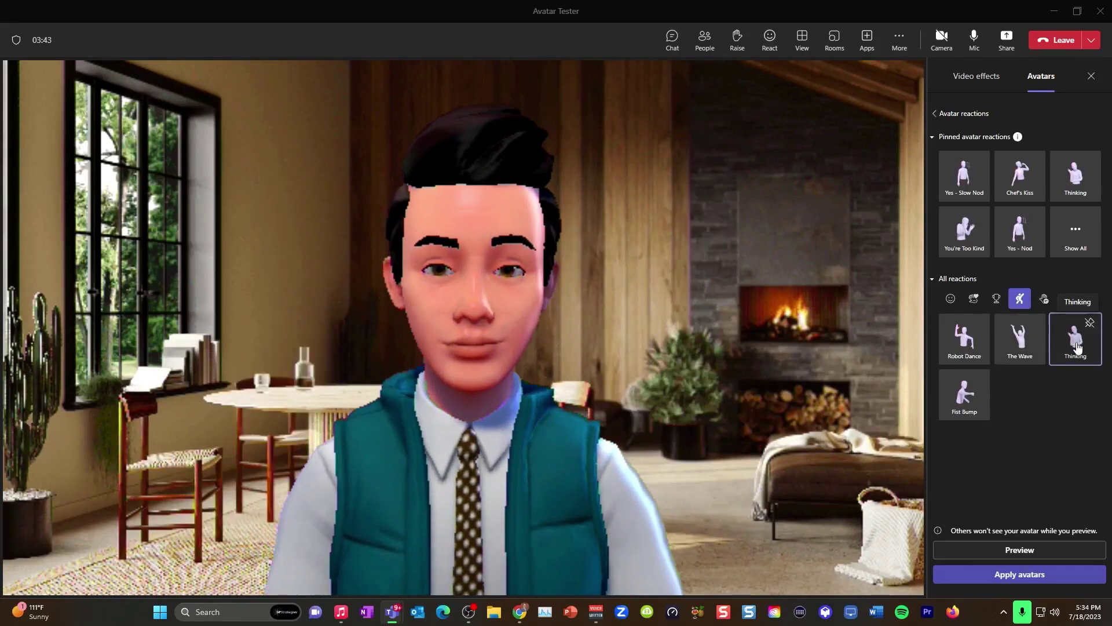
pyautogui.click(1077, 346)
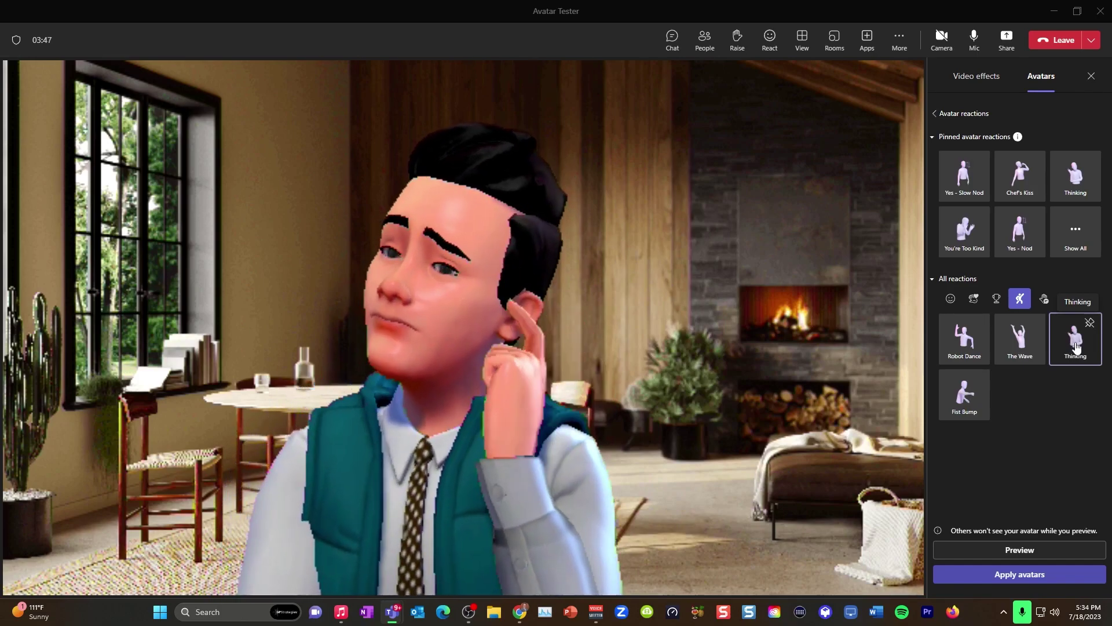
pyautogui.click(1079, 236)
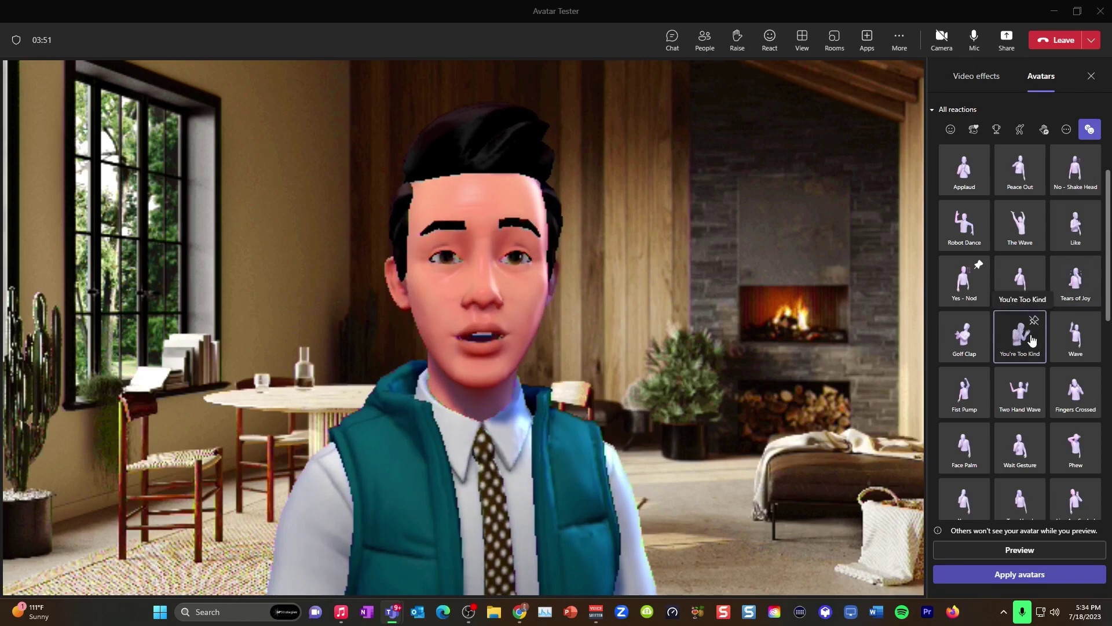
pyautogui.click(1031, 342)
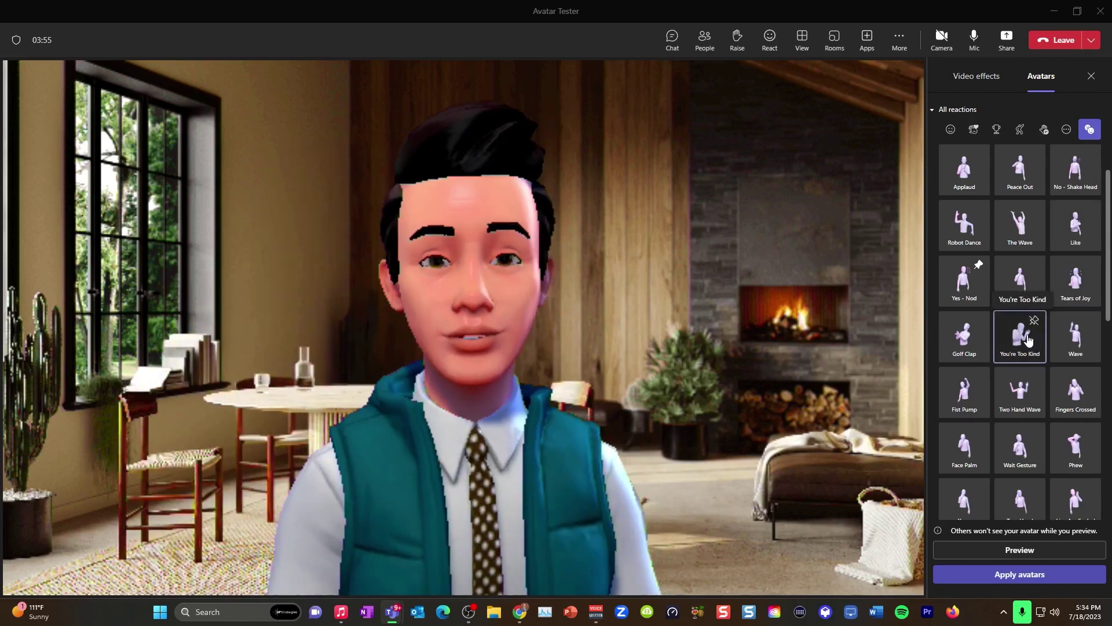
pyautogui.scroll(3, 1029, 341)
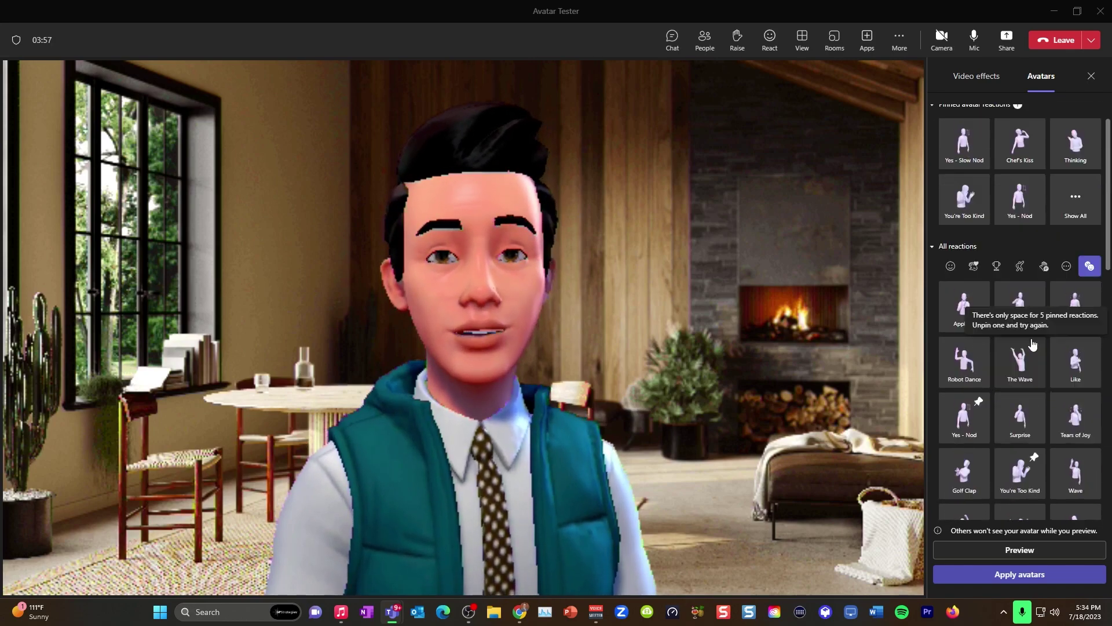
pyautogui.scroll(1, 1032, 344)
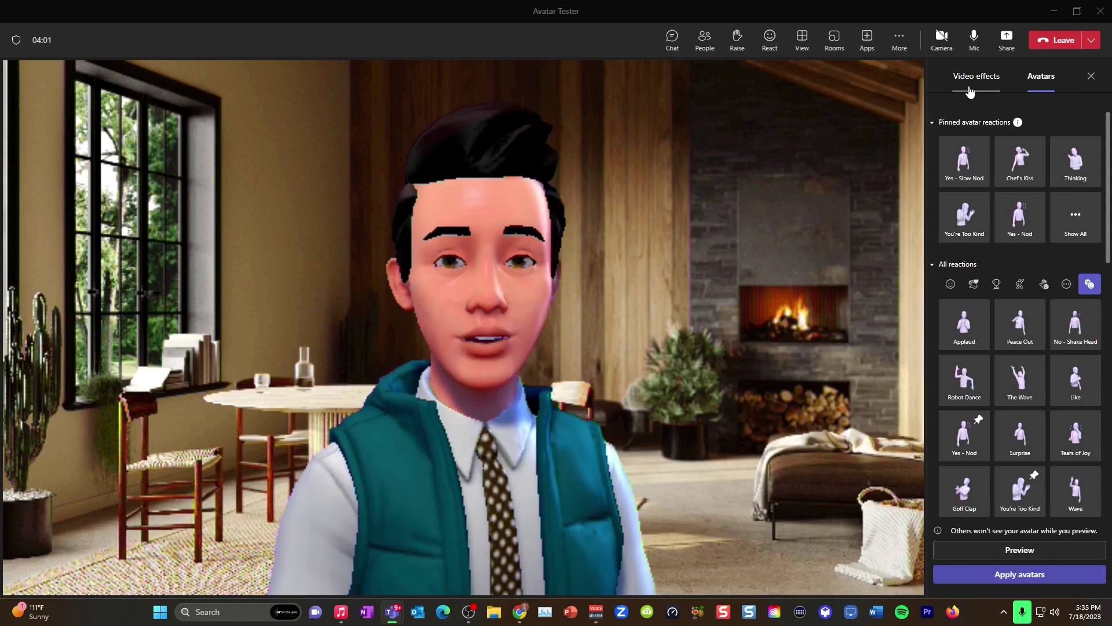
# Step: Close the avatar reactions pane and reopen Effects and avatars for the meeting
pyautogui.click(938, 46)
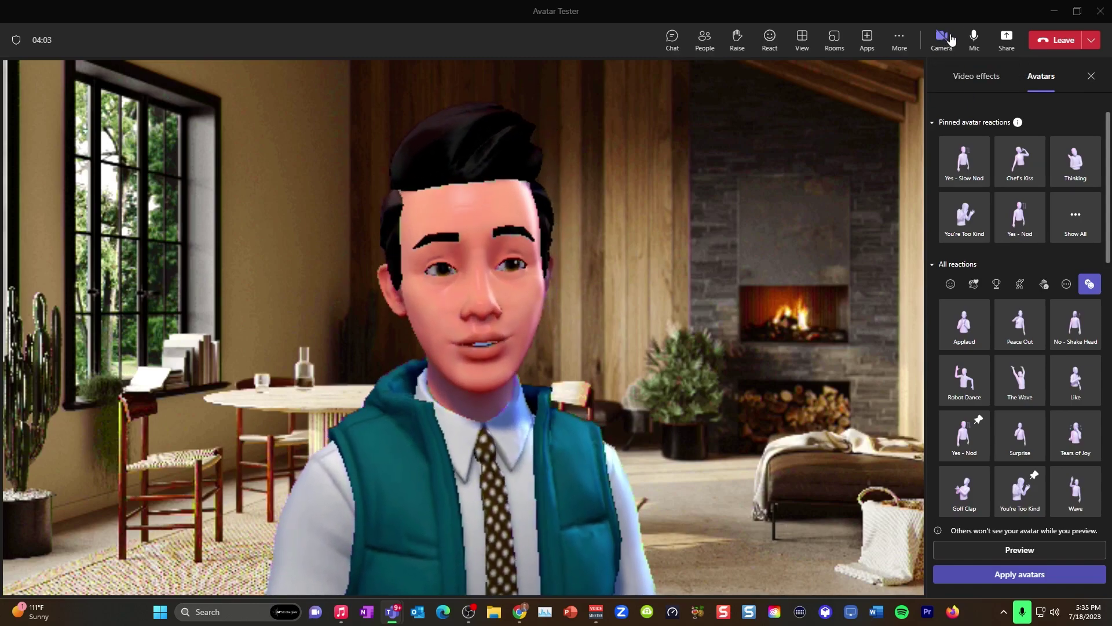
pyautogui.click(1056, 249)
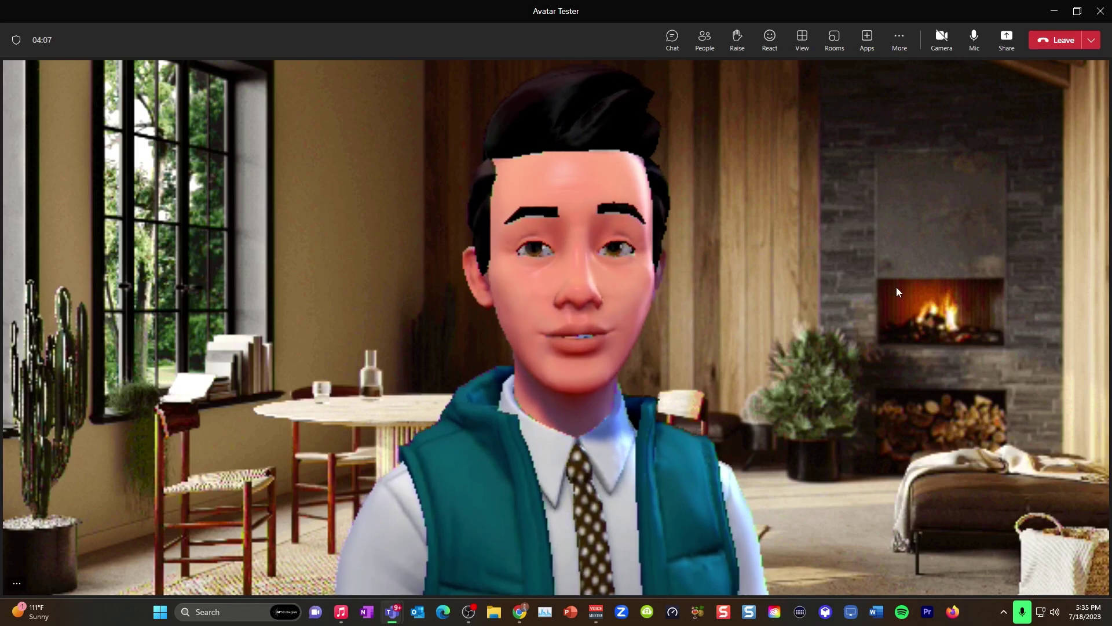
pyautogui.click(897, 46)
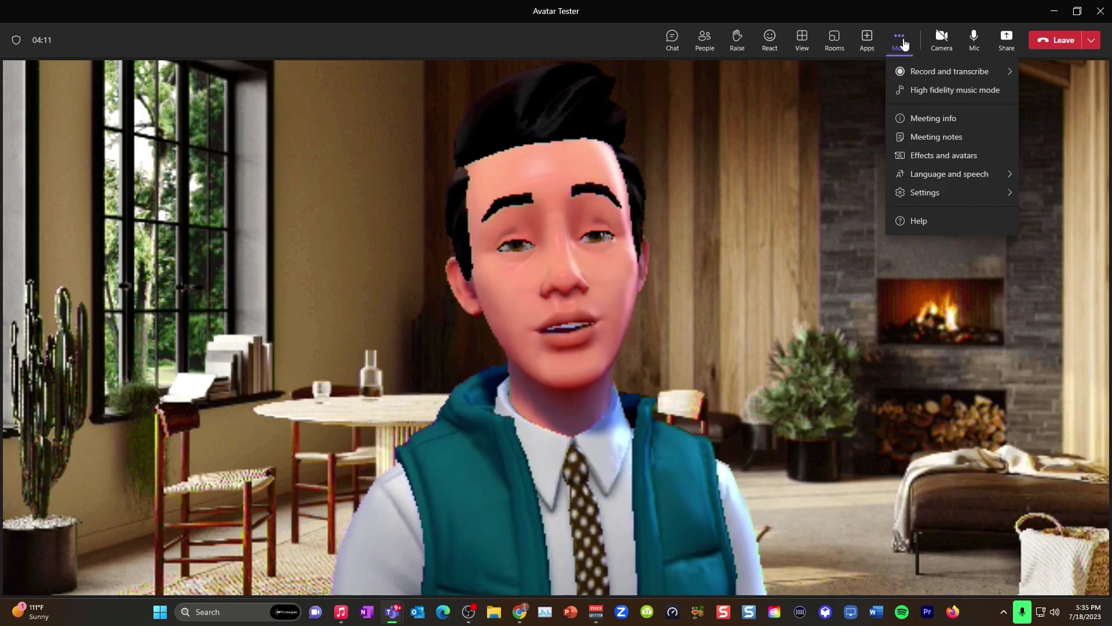
pyautogui.click(935, 158)
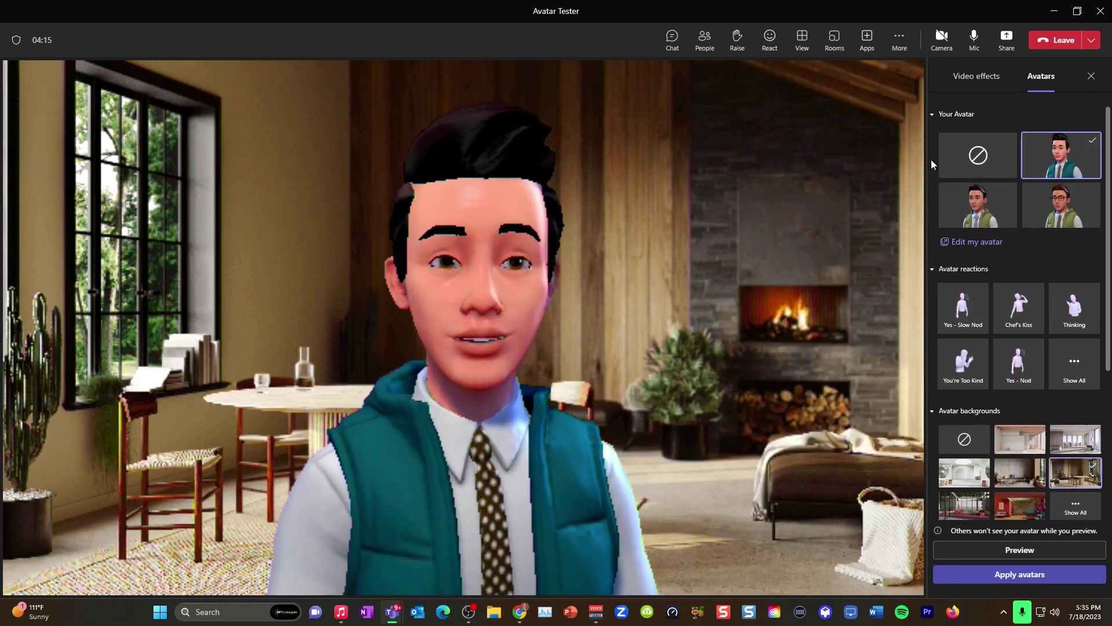
# Step: Look through the full list of avatar reactions and return to the main avatar settings
pyautogui.click(1078, 365)
pyautogui.scroll(-5, 1065, 380)
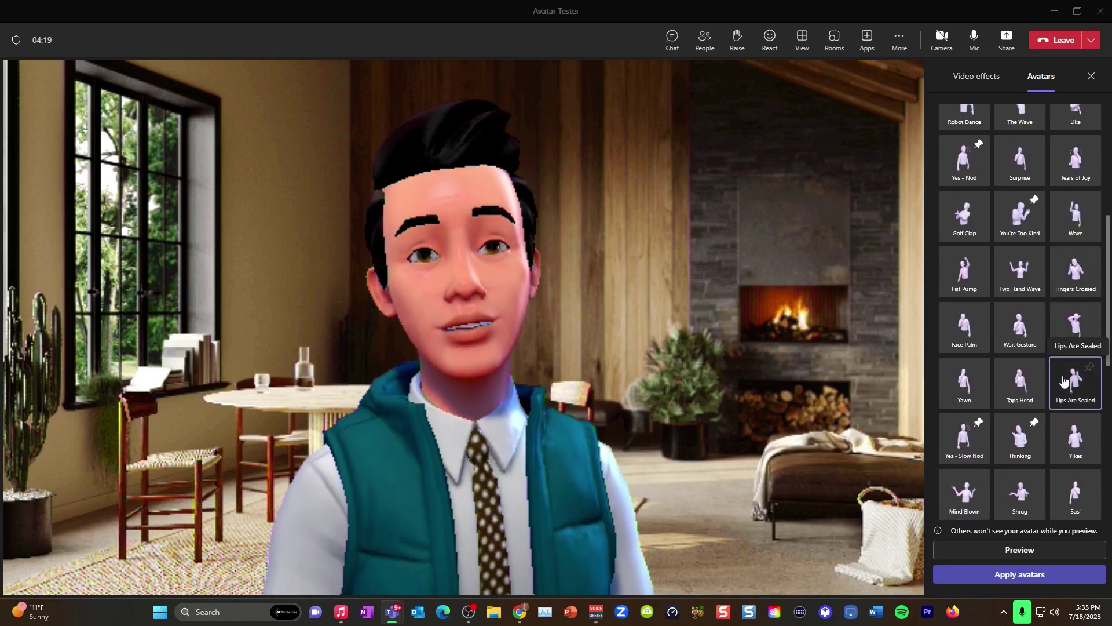
pyautogui.scroll(2, 1065, 381)
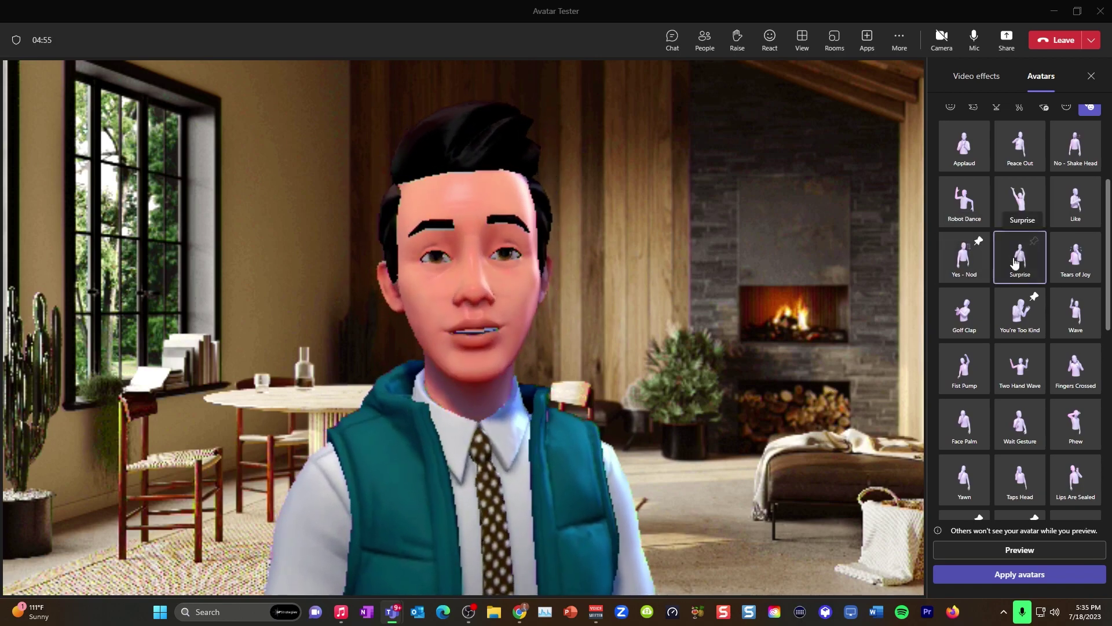
pyautogui.scroll(-9, 993, 329)
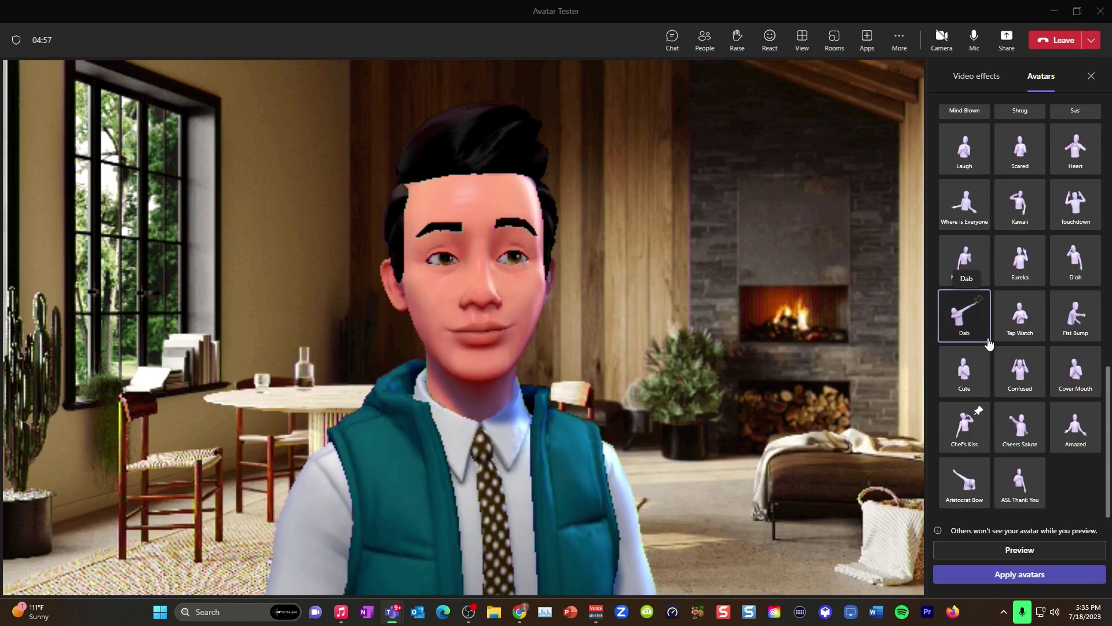
pyautogui.scroll(10, 1008, 307)
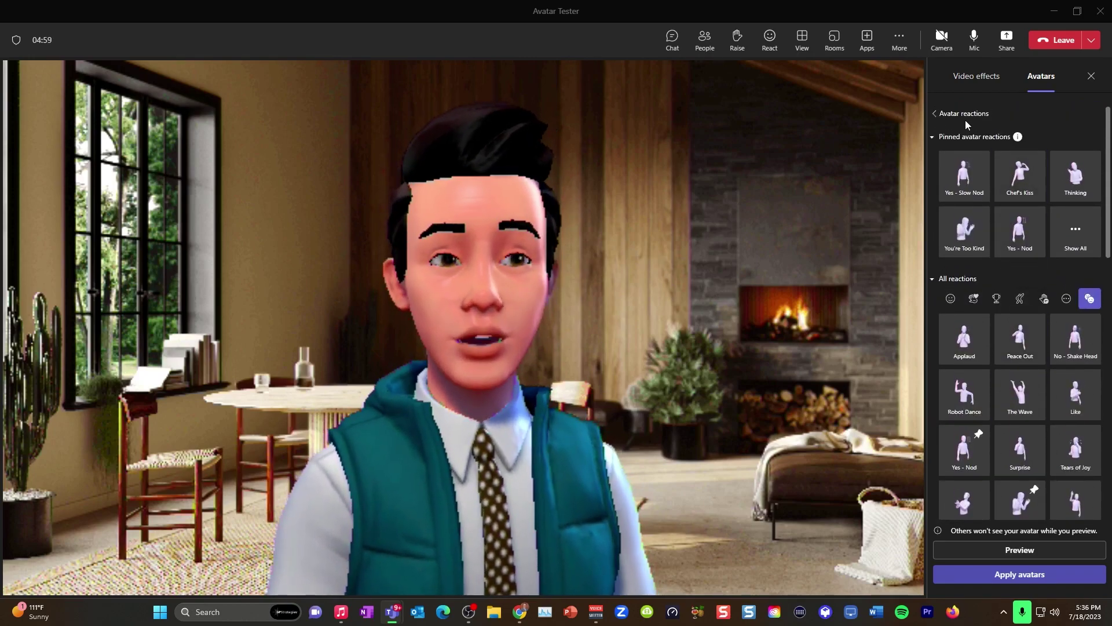
pyautogui.click(937, 115)
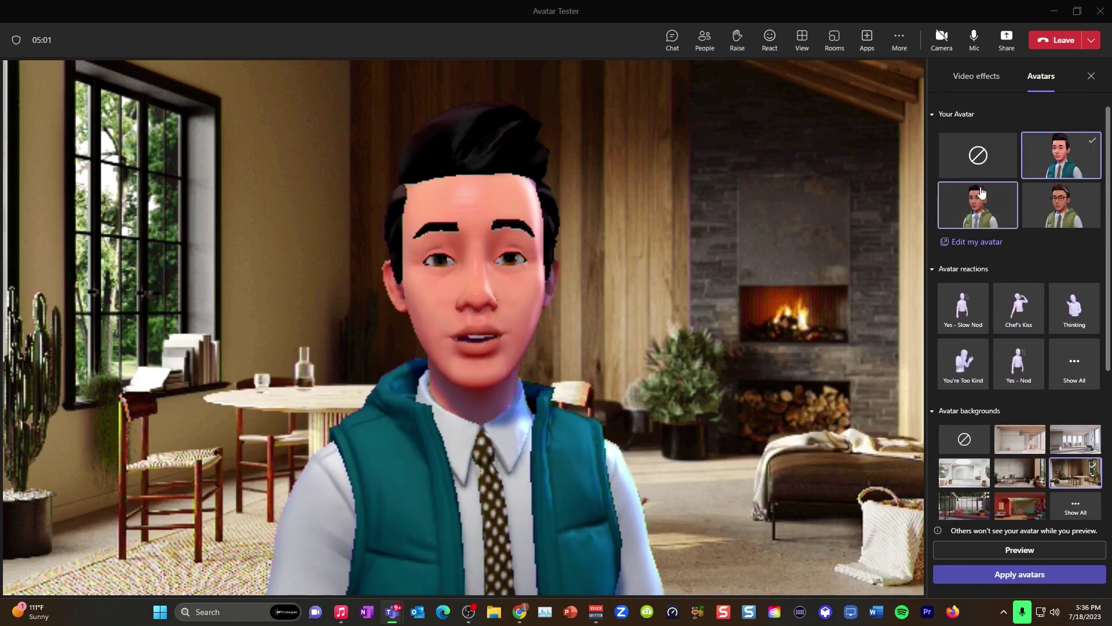
# Step: Set the avatar camera to Standard Zoom and show all avatar backgrounds
pyautogui.scroll(-5, 1014, 251)
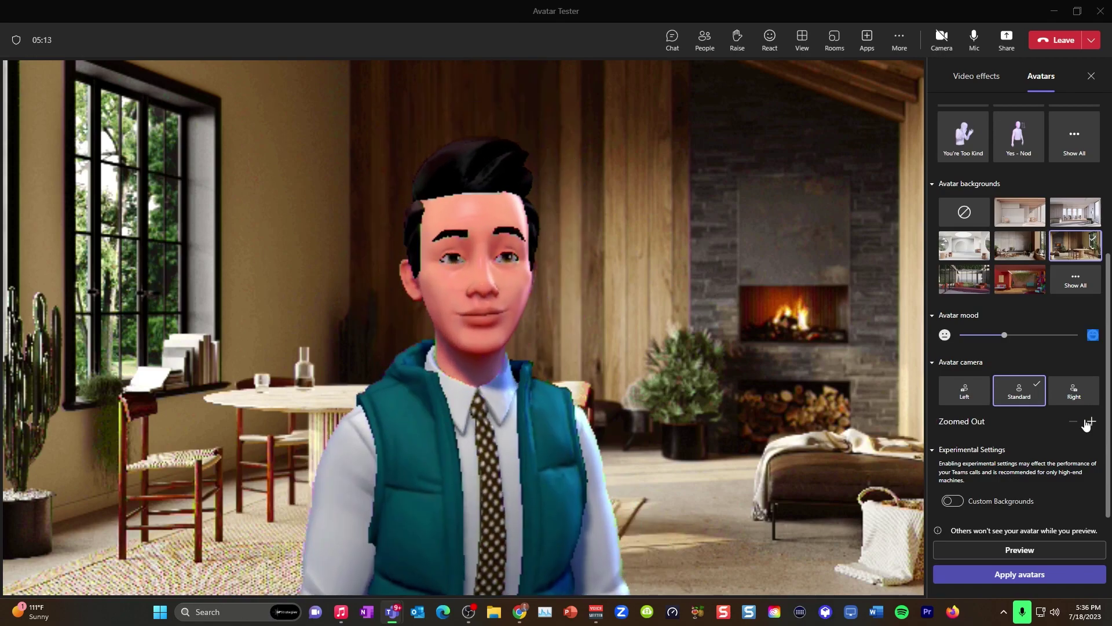
pyautogui.click(1091, 423)
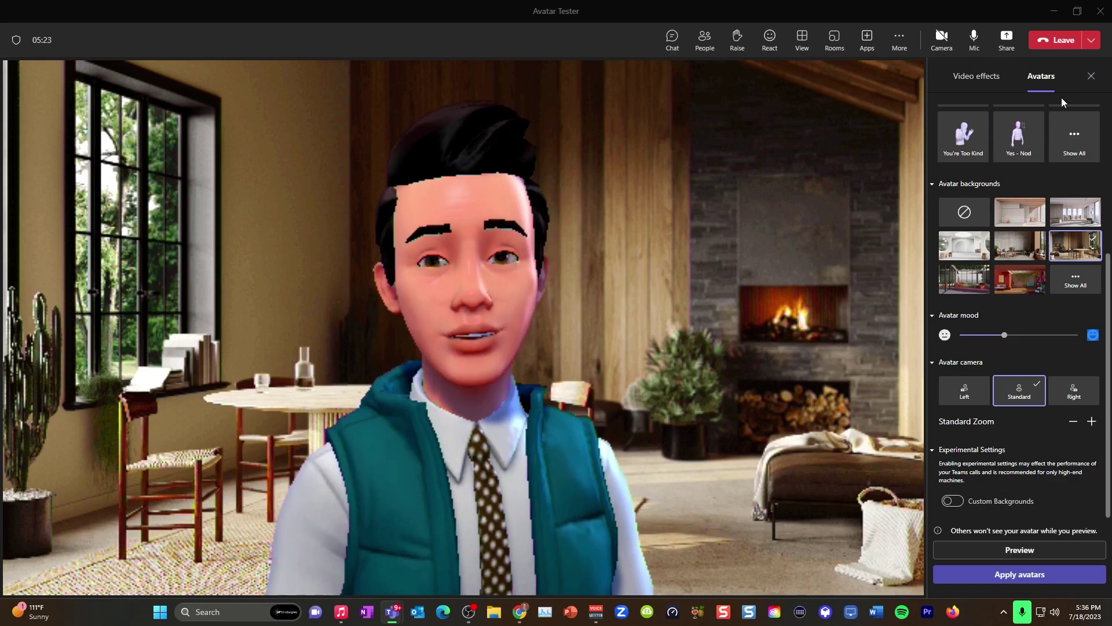
pyautogui.click(1076, 282)
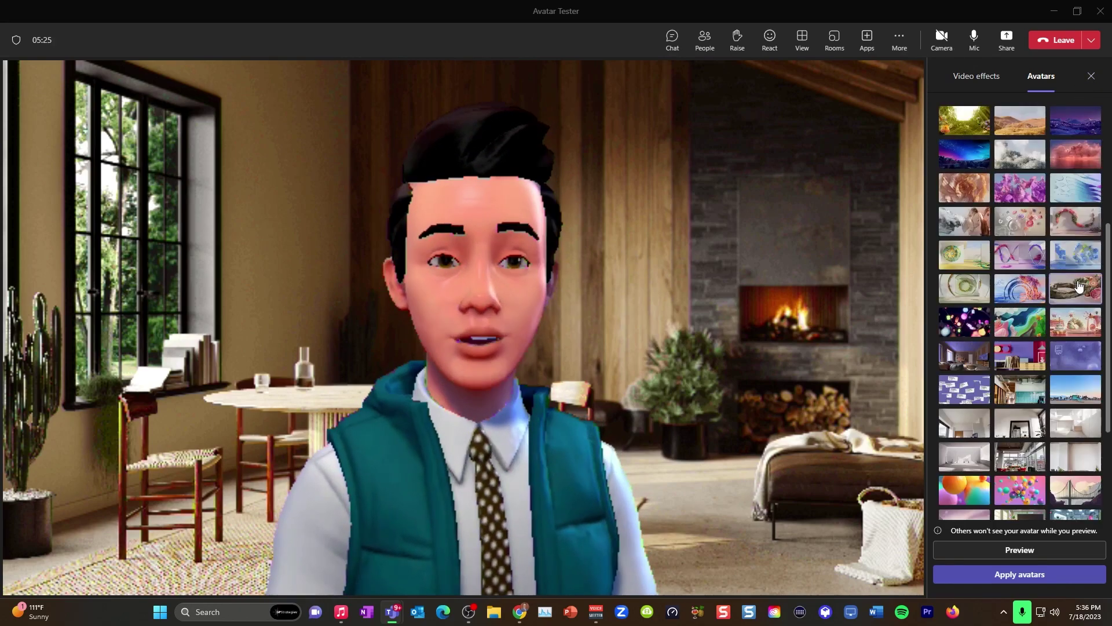
# Step: Close the background list, reopen Effects and avatars and play the Chef's Kiss reaction
pyautogui.click(1092, 78)
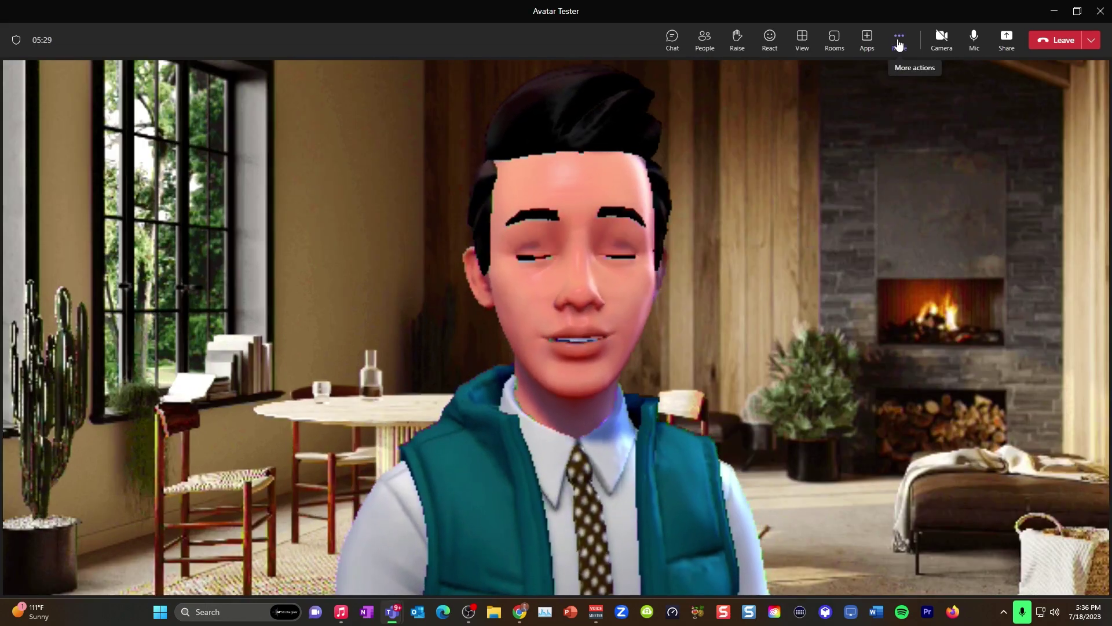
pyautogui.click(899, 41)
pyautogui.click(934, 154)
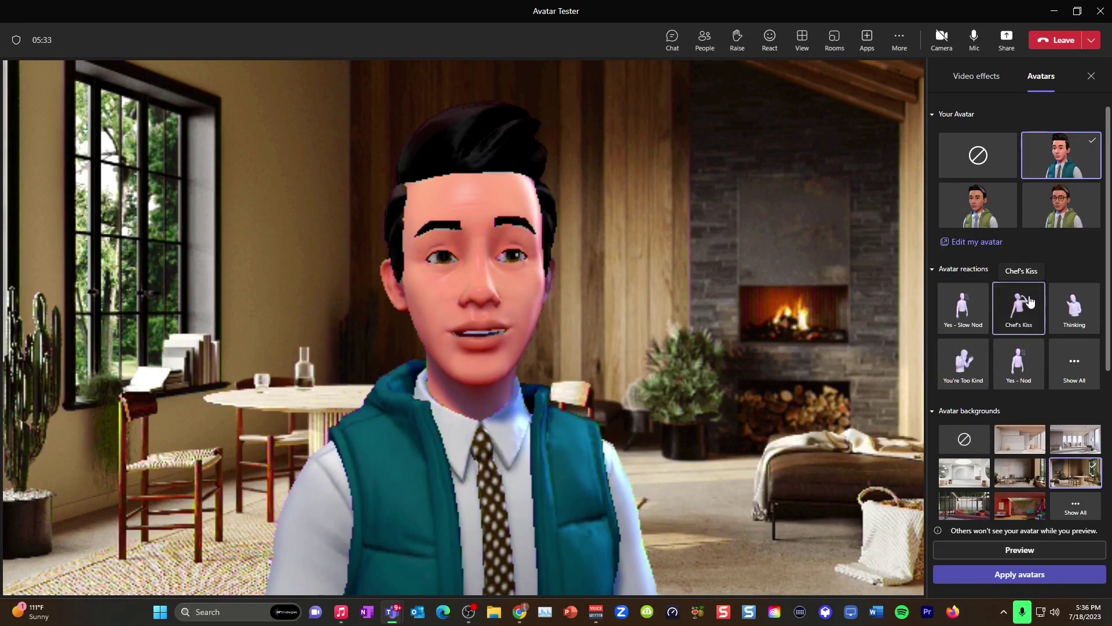
pyautogui.click(1026, 306)
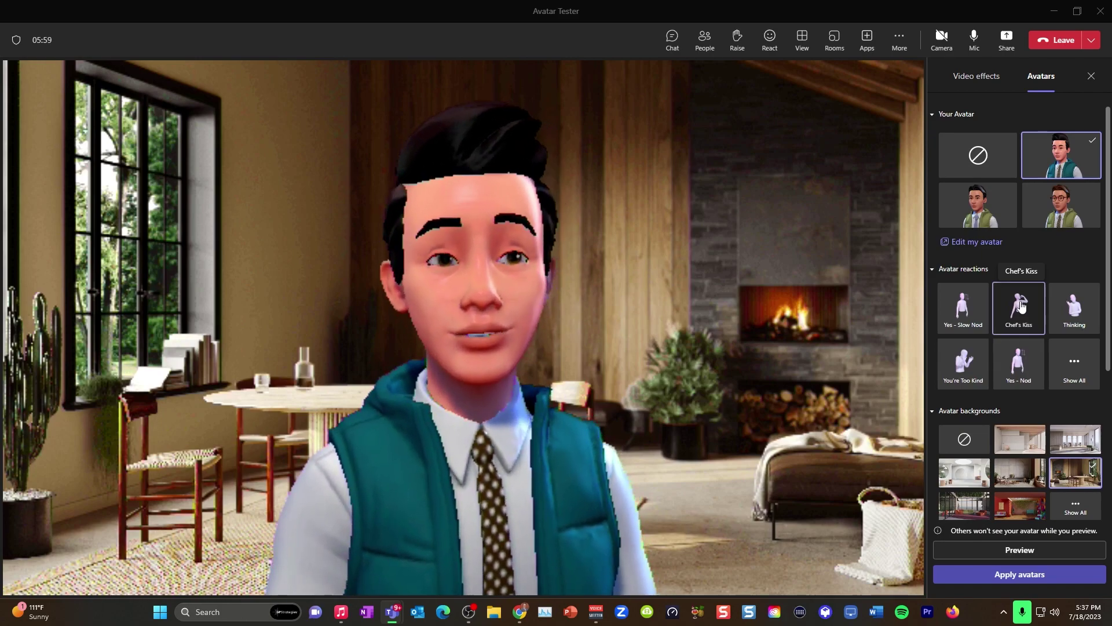
# Step: Show all avatar reactions and play Tears of Joy, You're Too Kind, Yawn, Lips Are Sealed and Golf Clap
pyautogui.click(1076, 360)
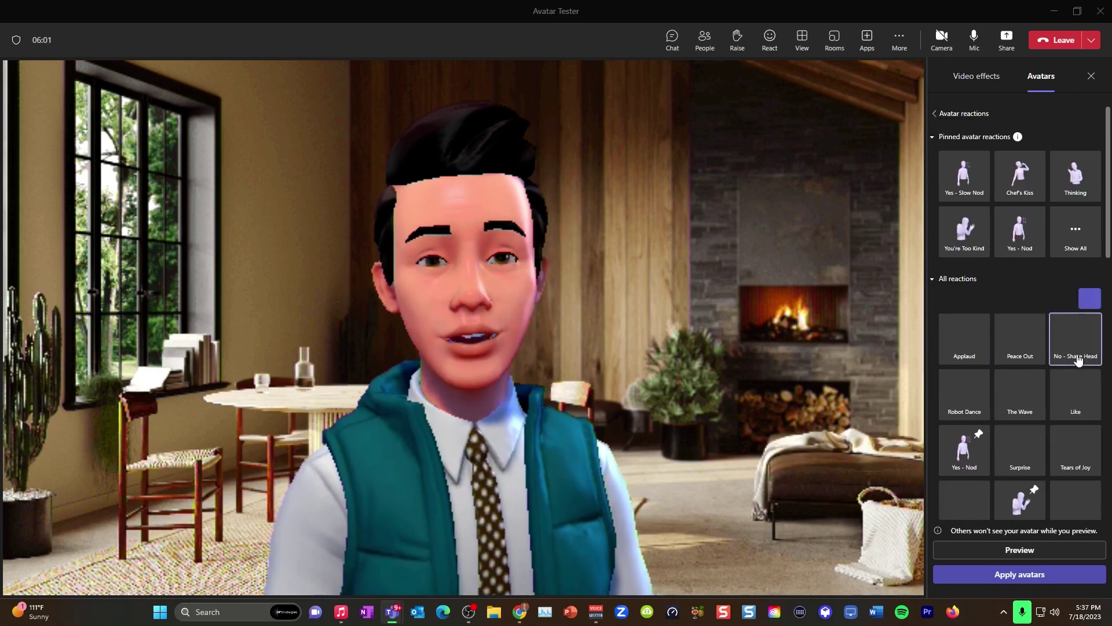
pyautogui.scroll(-3, 1078, 361)
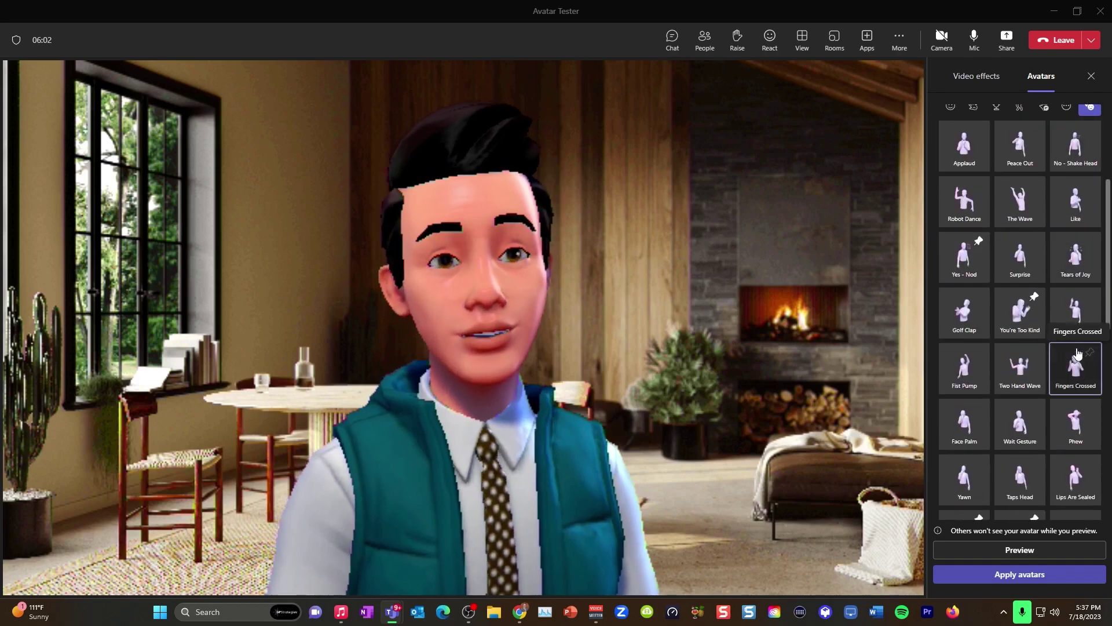
pyautogui.click(1073, 265)
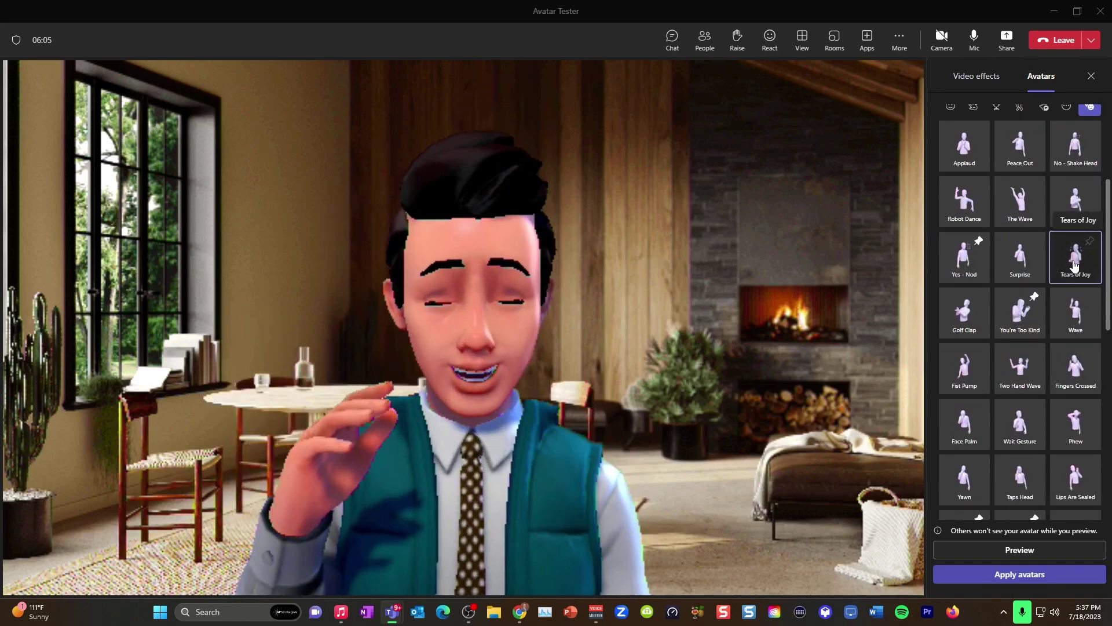
pyautogui.click(1022, 311)
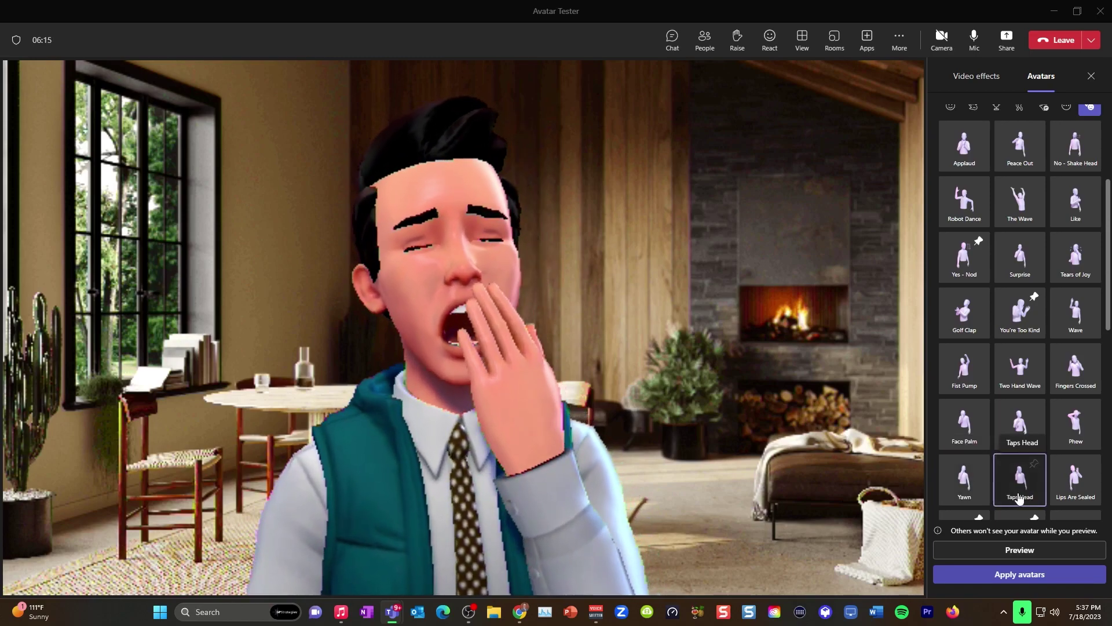
pyautogui.click(1074, 480)
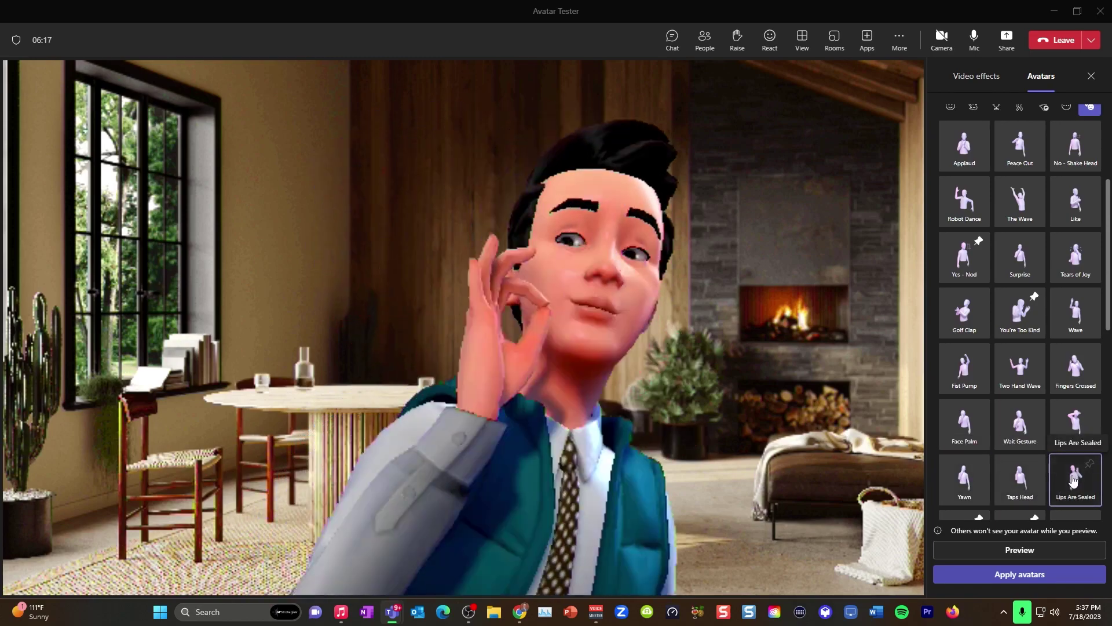
pyautogui.click(1091, 409)
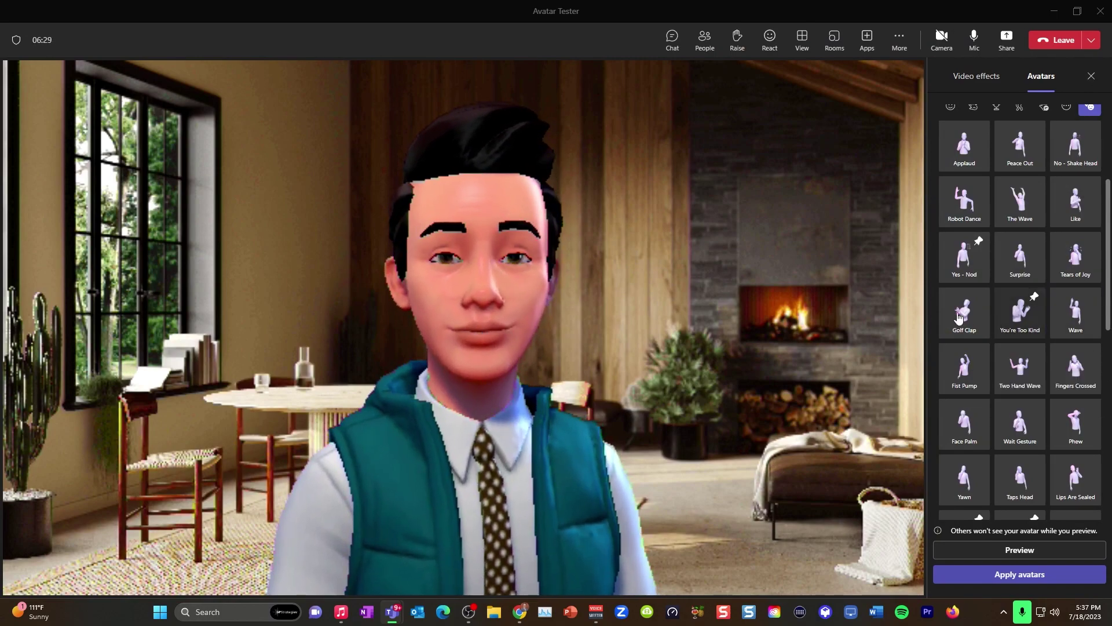
pyautogui.click(950, 317)
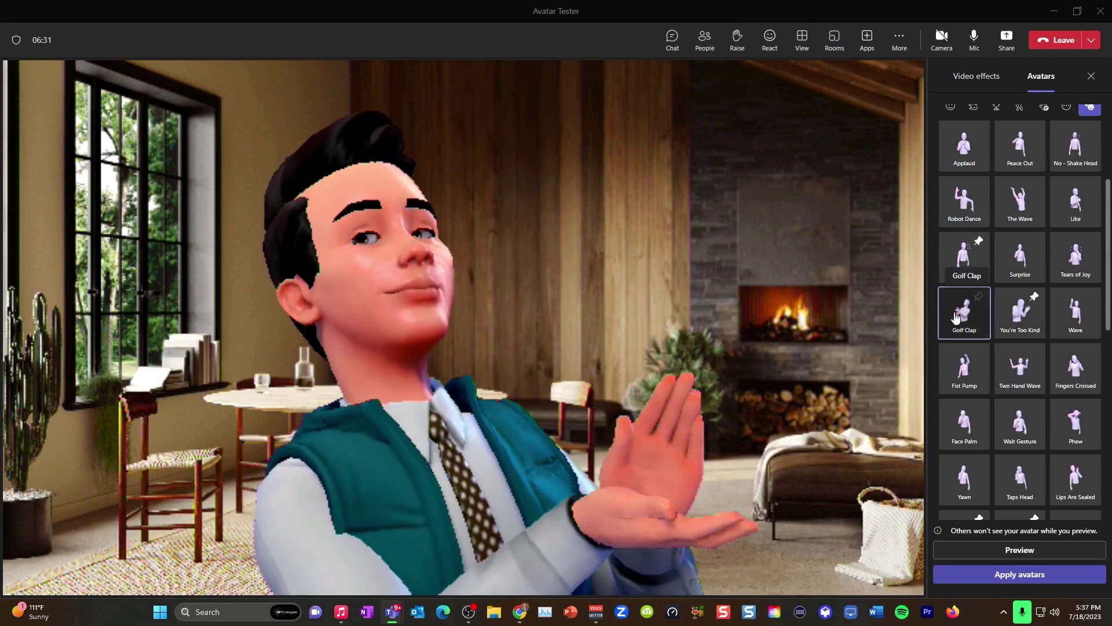